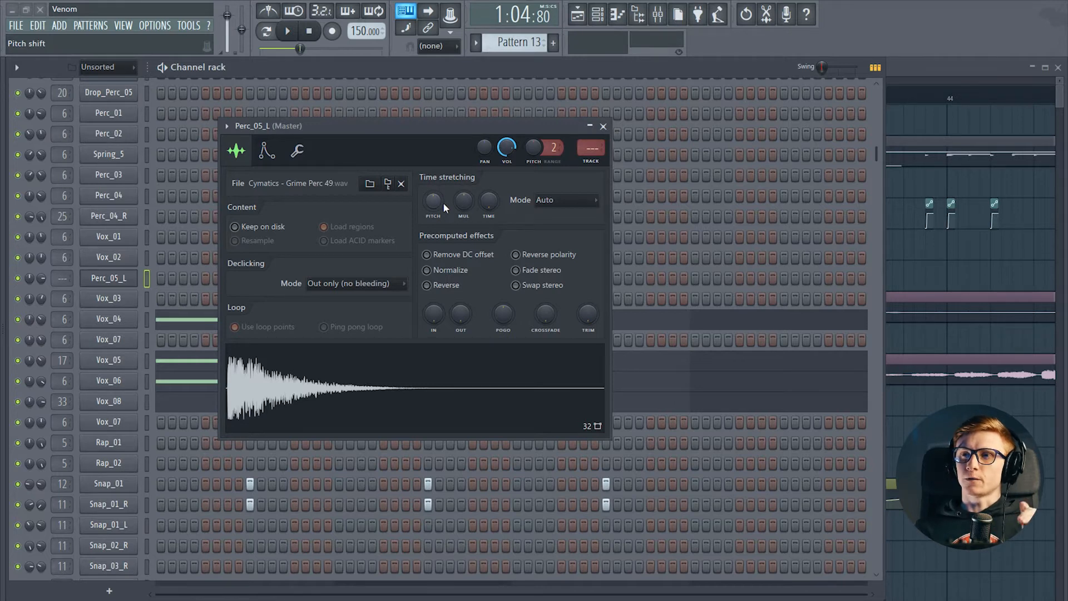
# - Raise the Perc_05_L sample's time-stretching pitch and quick fade-out, and route the channel to mixer track 6
pyautogui.moveTo(443, 202); pyautogui.dragTo(442, 202)
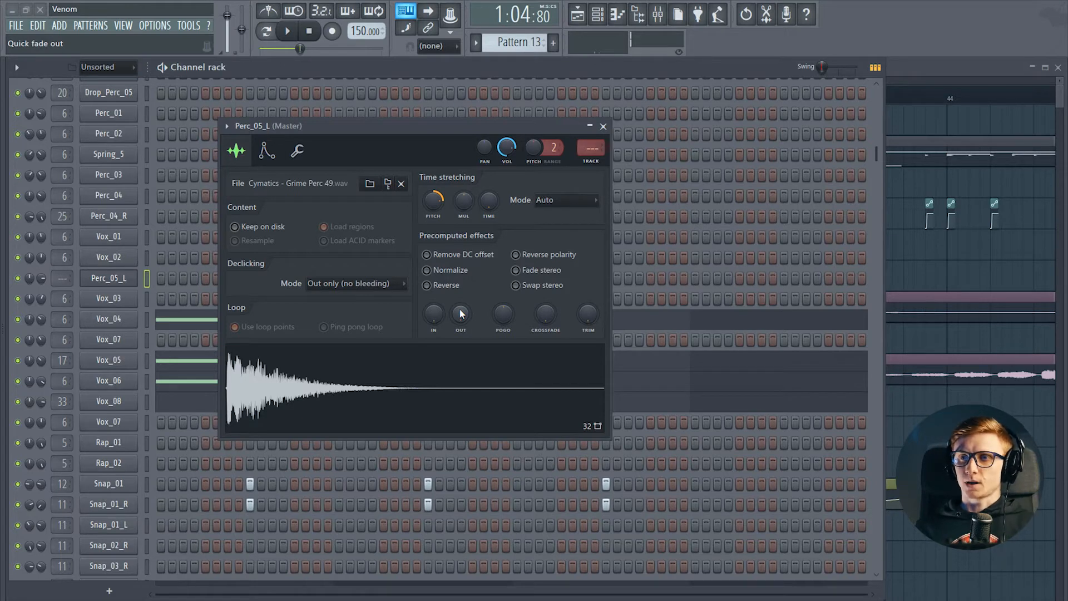
pyautogui.moveTo(461, 313); pyautogui.dragTo(461, 275)
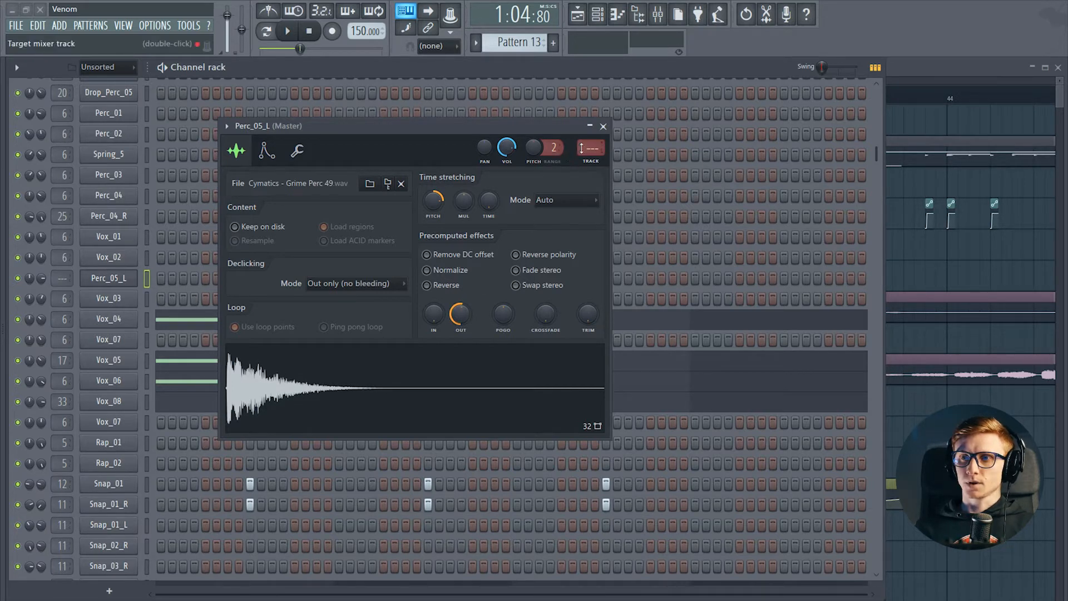
pyautogui.click(603, 126)
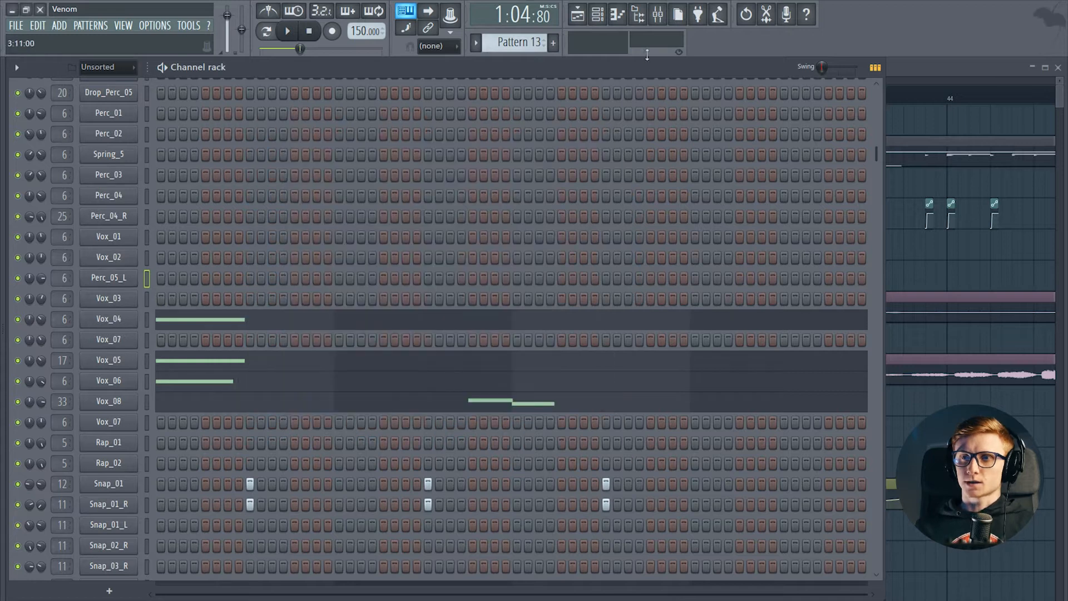
# - Load the OTT compressor into slot 1 of the Drop mixer track
pyautogui.click(658, 15)
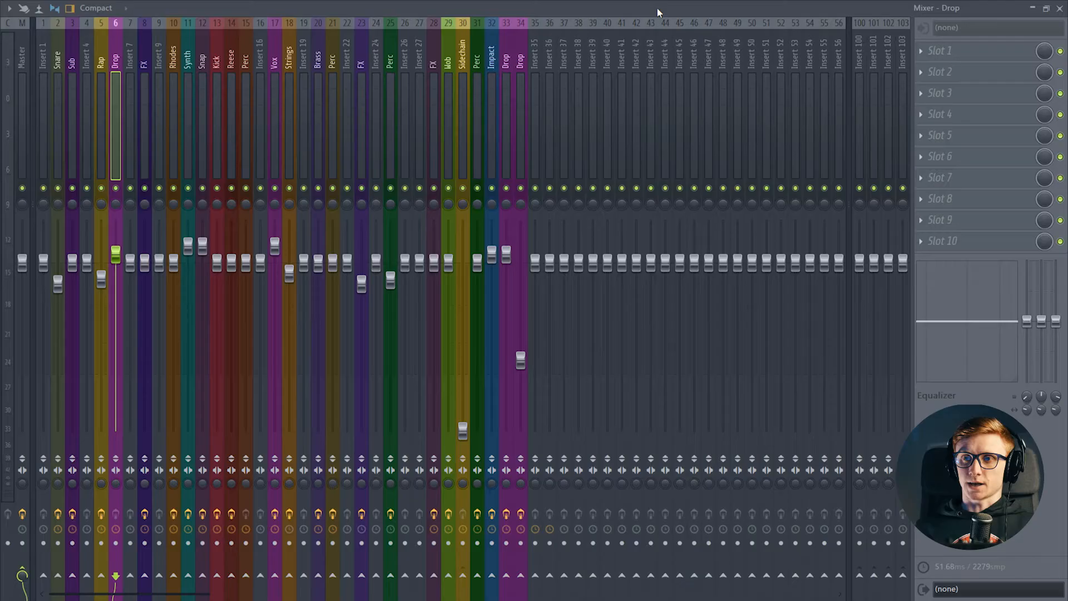
pyautogui.click(922, 54)
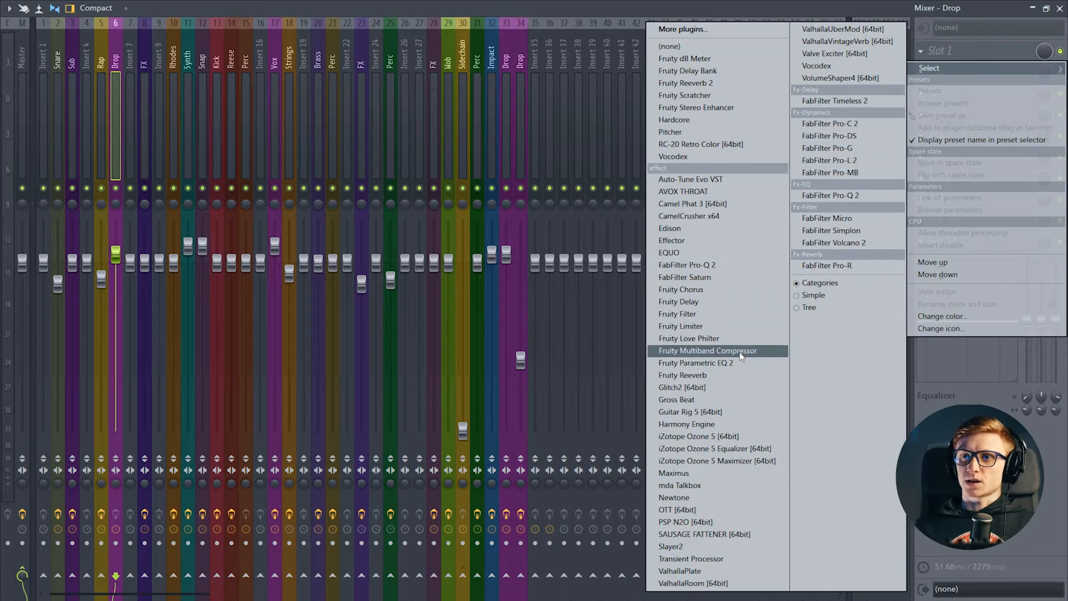
pyautogui.click(679, 509)
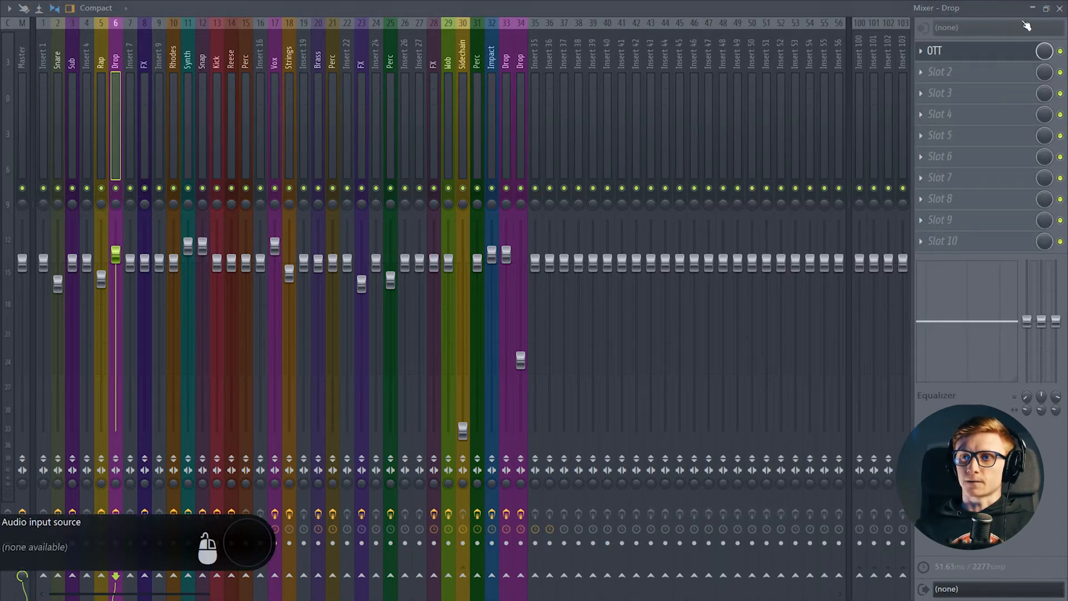
pyautogui.click(1060, 9)
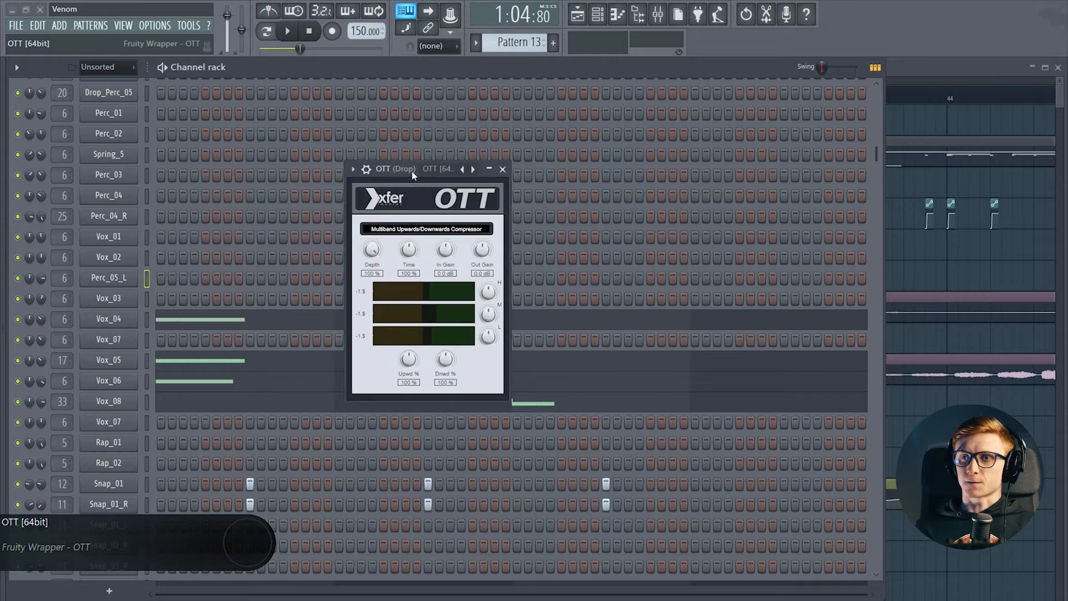
# - Set OTT's depth to 49% and its low-band gain to 65%
pyautogui.moveTo(377, 254); pyautogui.dragTo(375, 310)
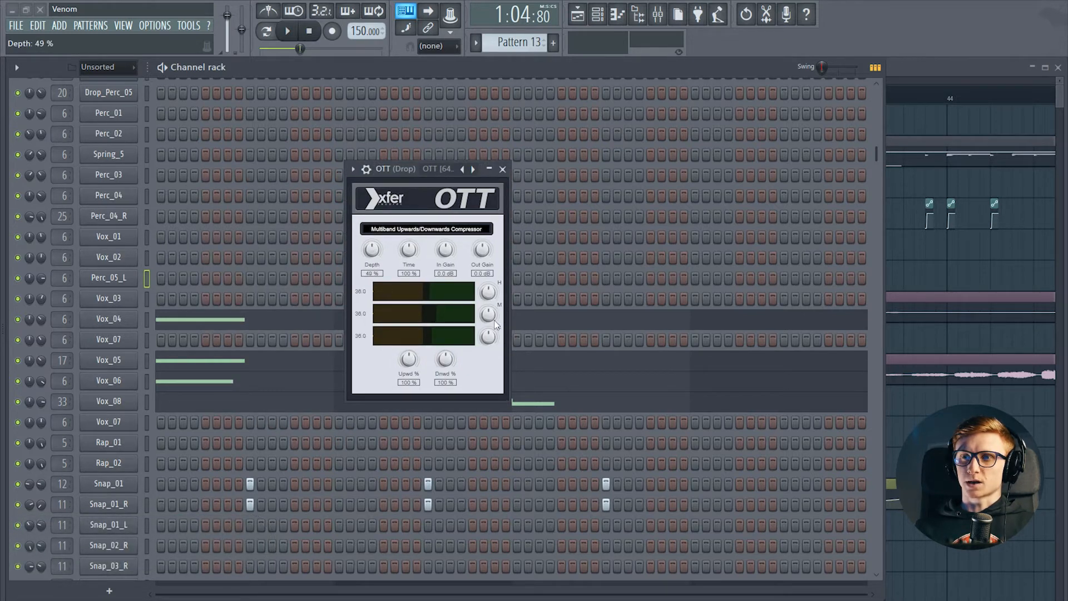
pyautogui.moveTo(490, 332); pyautogui.dragTo(490, 350)
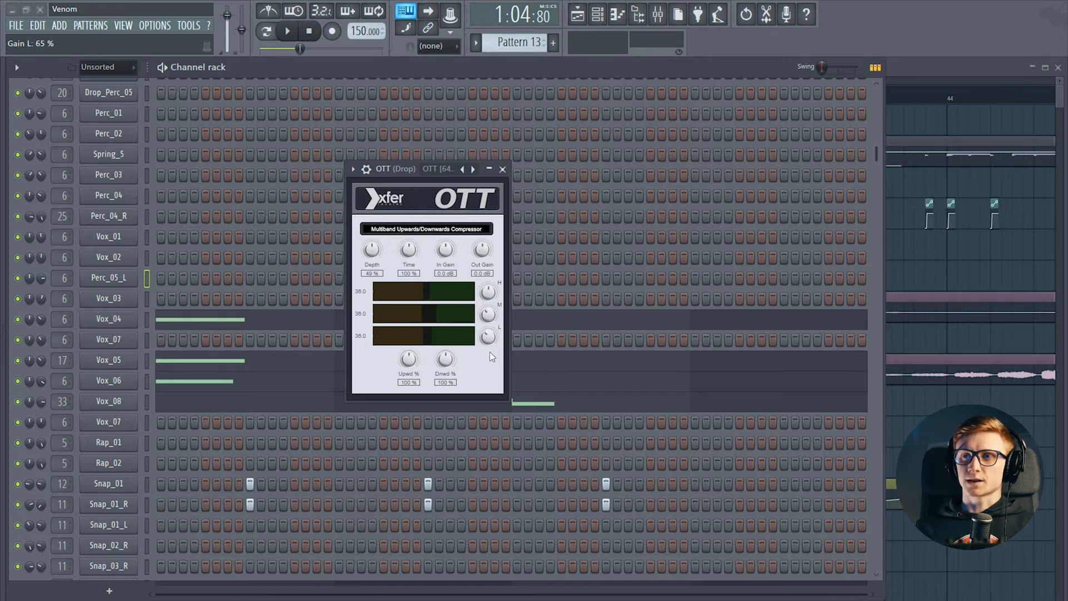
pyautogui.click(502, 169)
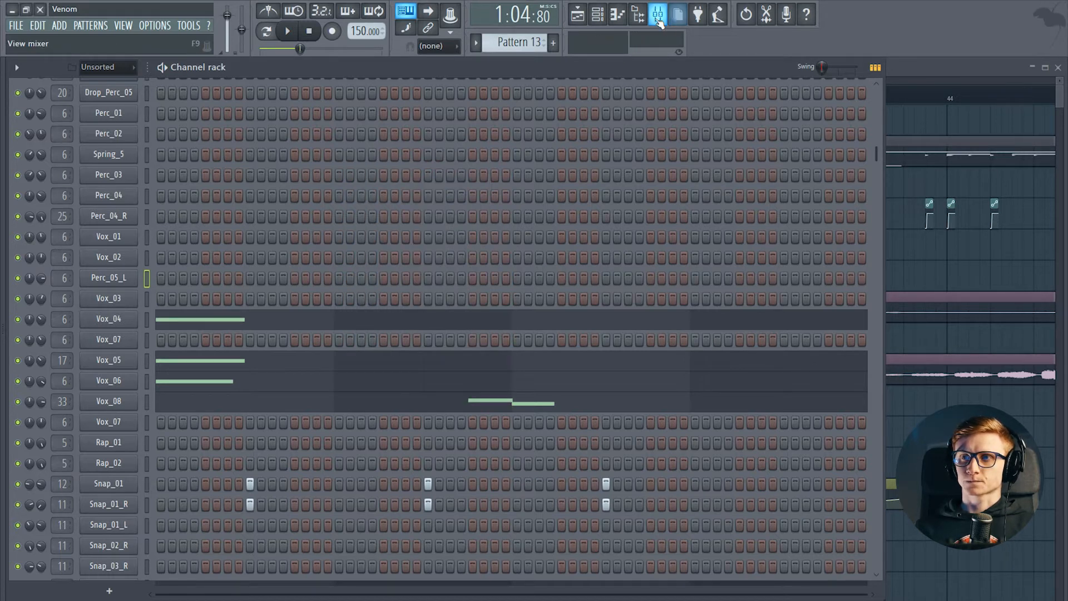
# - Load the FabFilter Pro-R reverb into slot 2 of the Drop mixer track
pyautogui.click(658, 15)
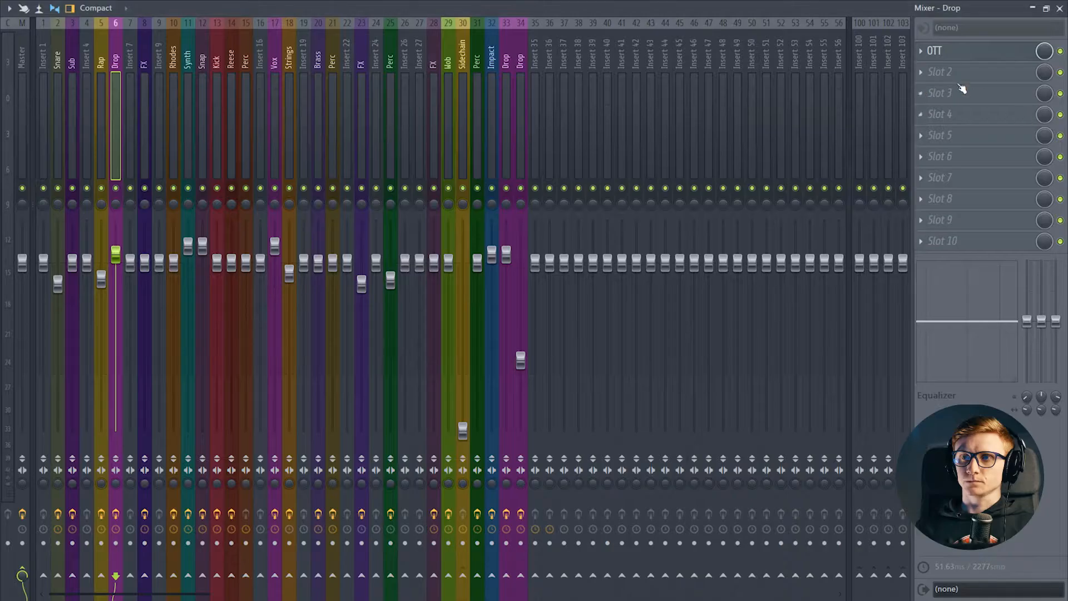
pyautogui.click(926, 78)
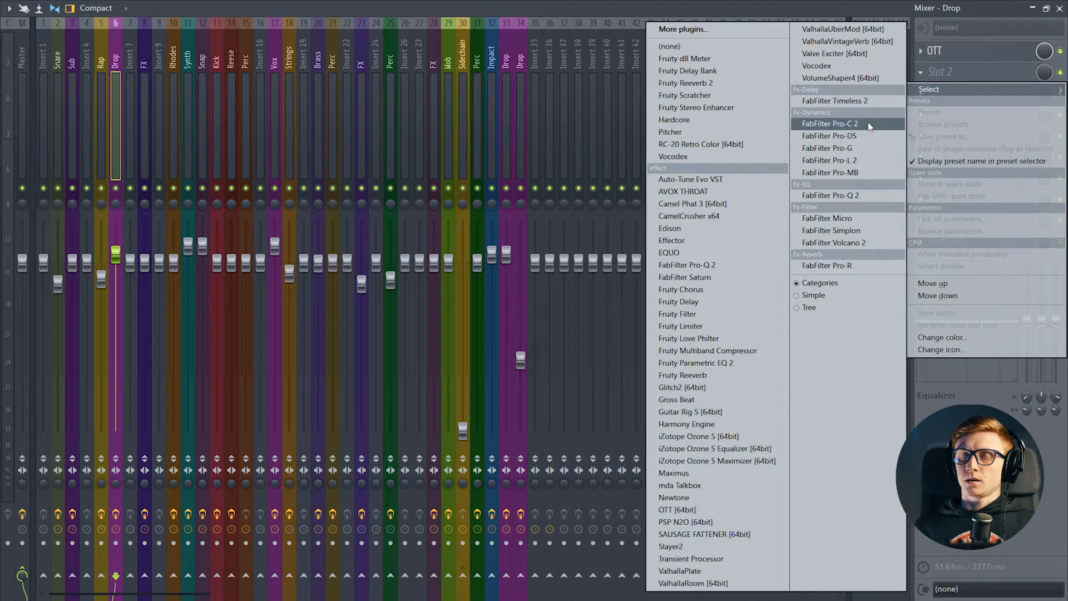
pyautogui.click(845, 264)
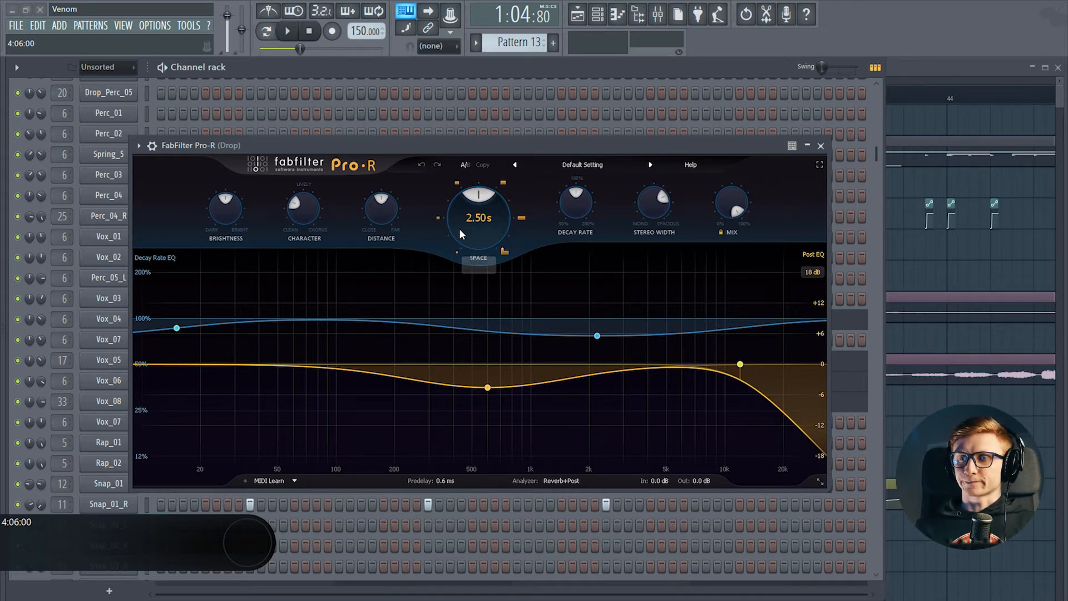
# - Set the reverb's space to about 3.01 s and its mix to about 30%
pyautogui.moveTo(459, 228); pyautogui.dragTo(468, 201)
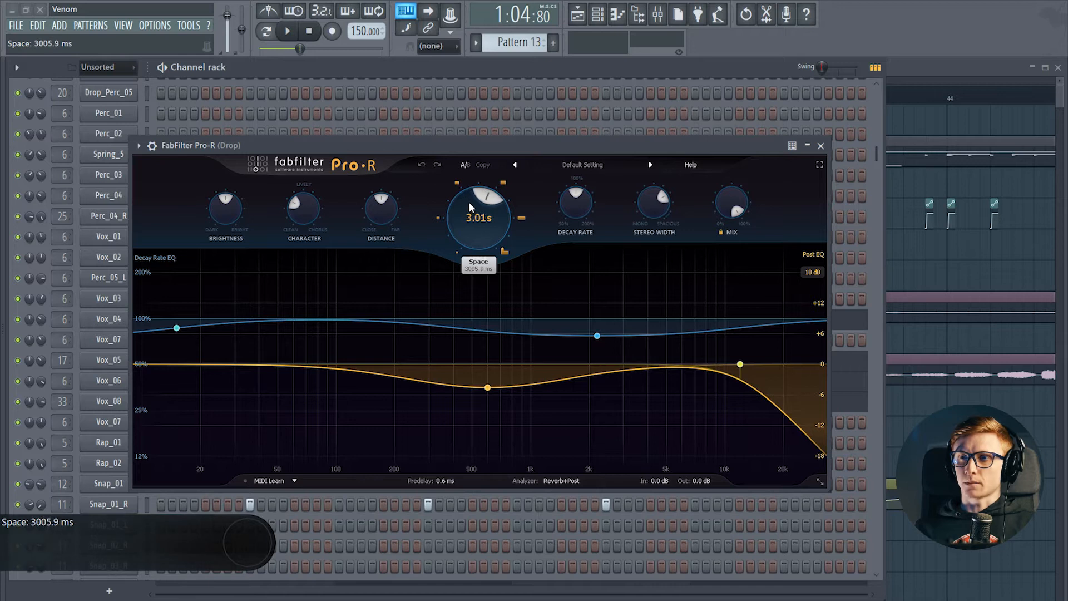
pyautogui.moveTo(747, 195); pyautogui.dragTo(735, 292)
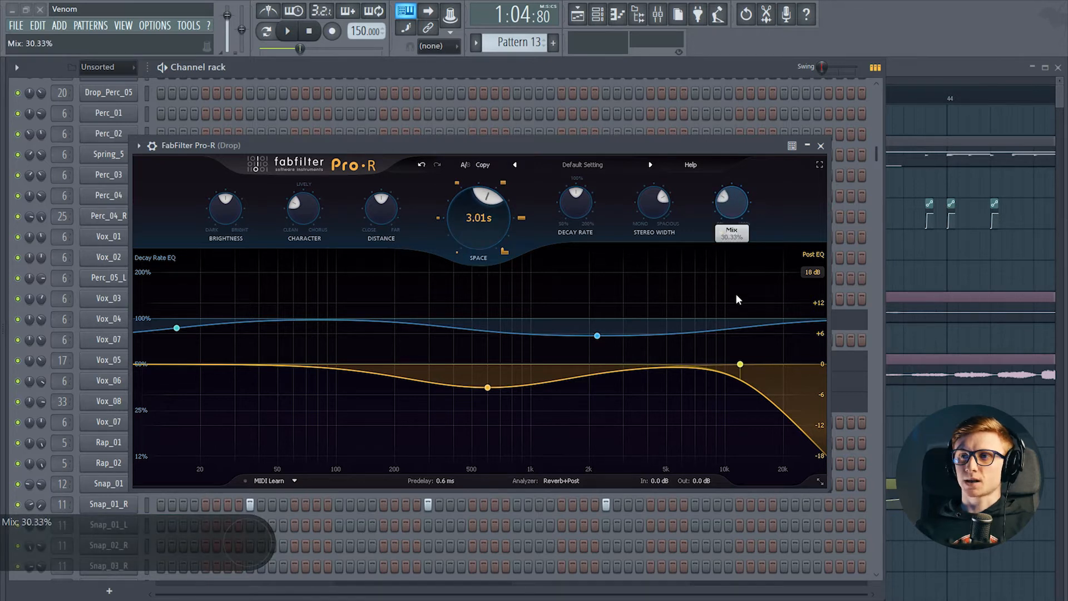
pyautogui.click(821, 146)
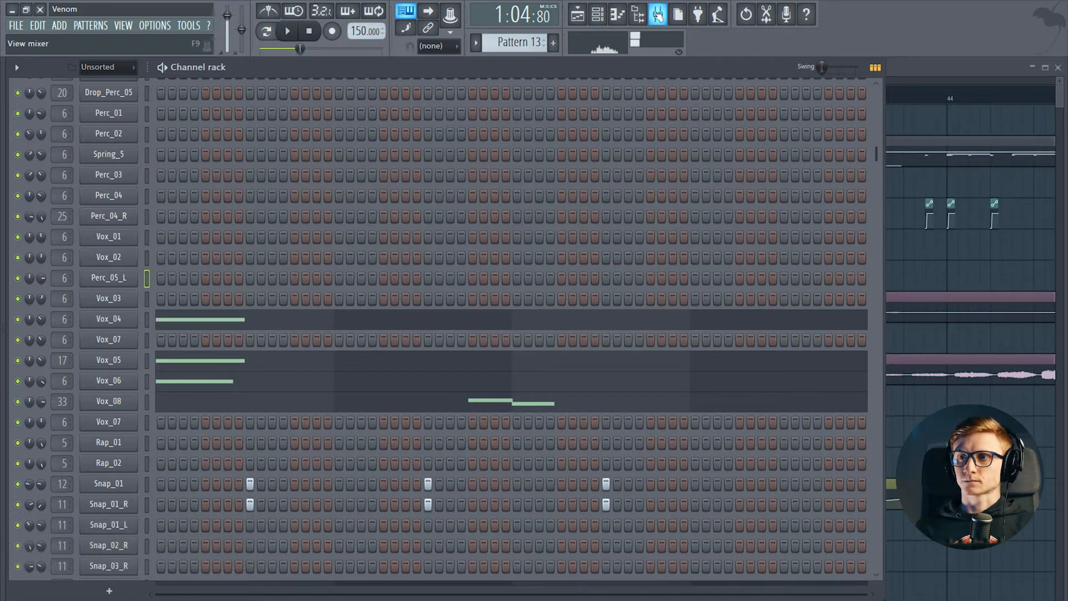
# - Load Maximus into slot 3 of the Drop mixer track
pyautogui.click(658, 16)
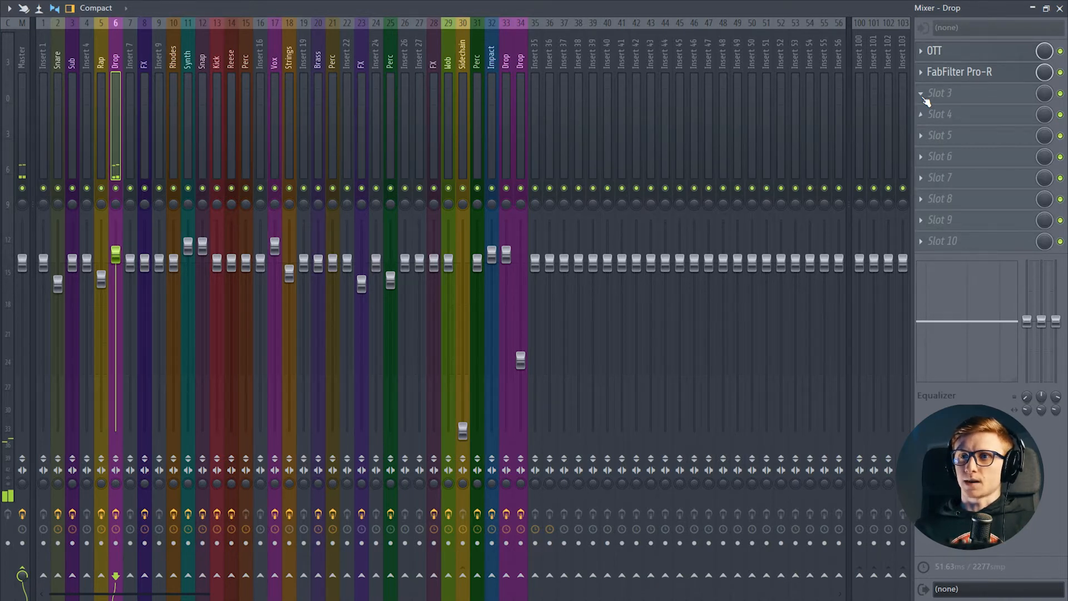
pyautogui.click(926, 98)
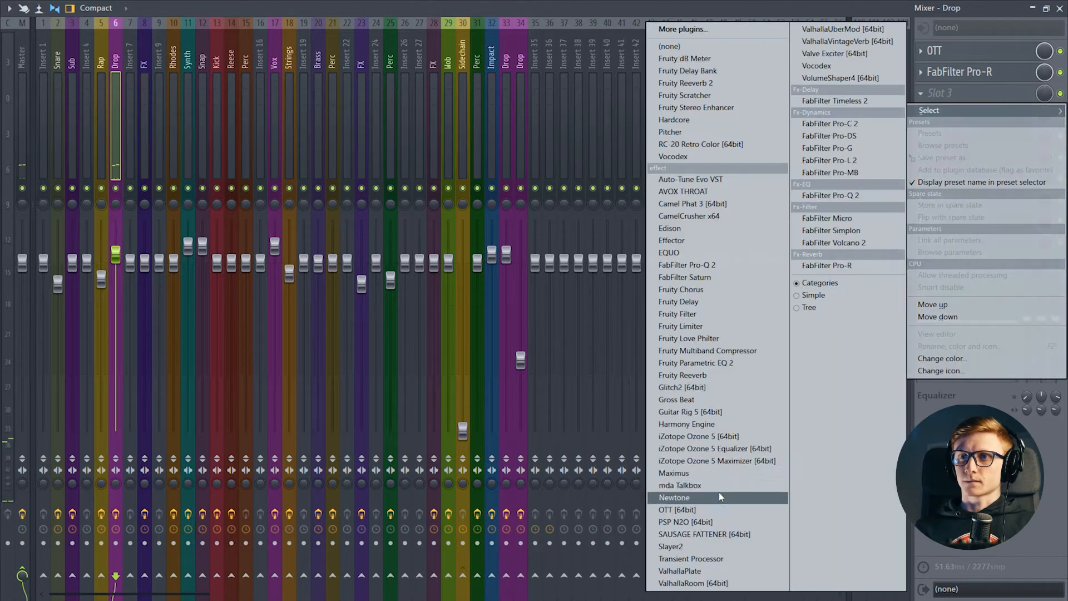
pyautogui.click(719, 477)
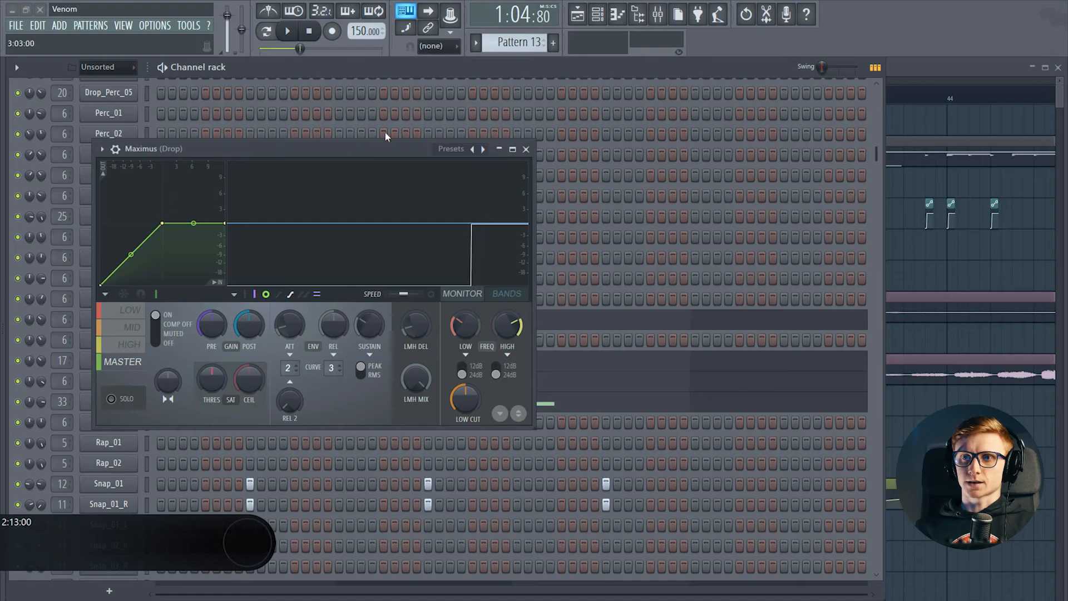
# - Apply the Distortion (no latency) preset in Maximus, audition the percussion and raise the master band's post gain
pyautogui.click(246, 150)
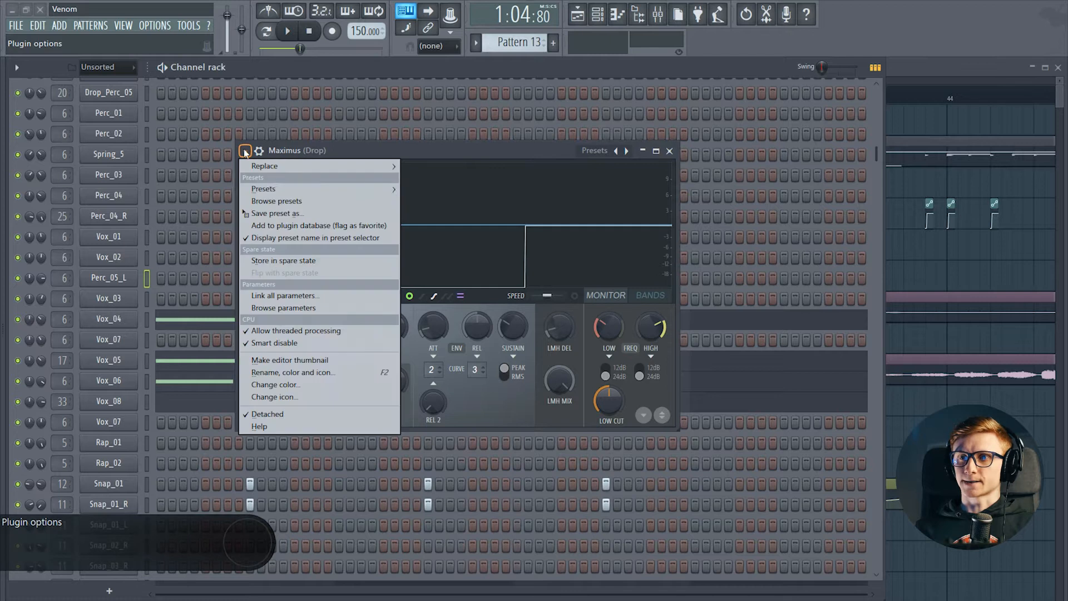
pyautogui.moveTo(321, 192)
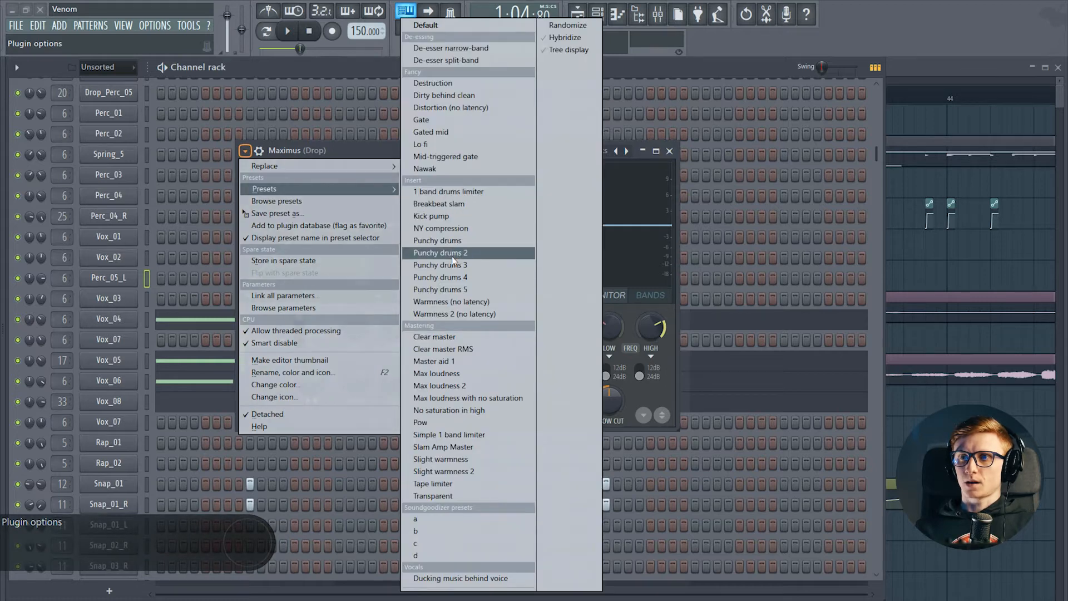
pyautogui.click(440, 108)
pyautogui.press('z')
pyautogui.moveTo(387, 327); pyautogui.dragTo(388, 300)
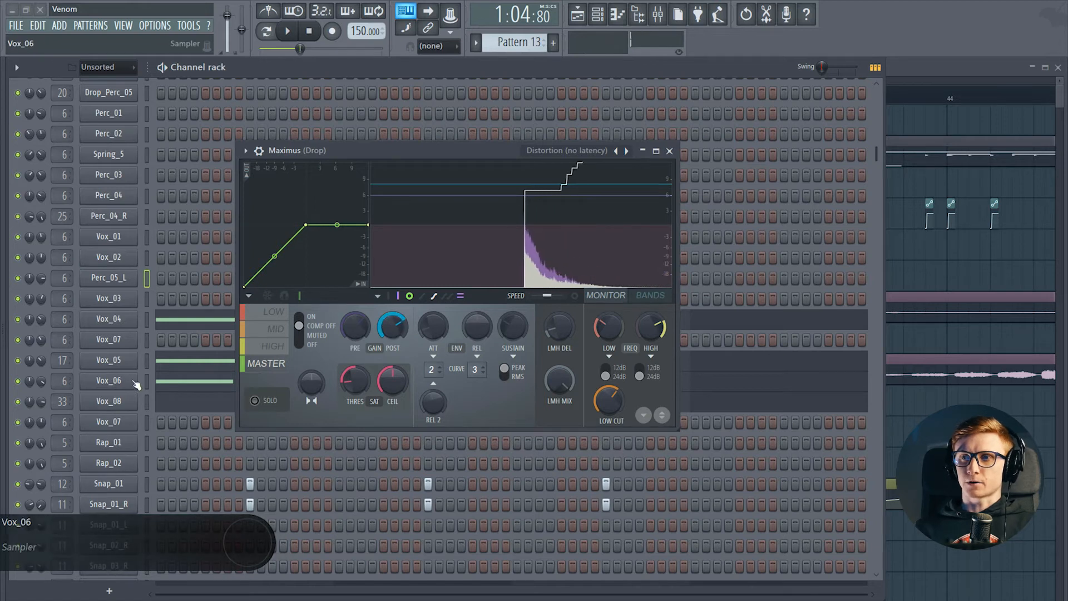
# - Lower the Perc_05_L channel volume and audition the distorted percussion hit
pyautogui.moveTo(42, 278); pyautogui.dragTo(41, 297)
pyautogui.press('z')
pyautogui.press('z')
pyautogui.click(670, 151)
# - Load Fruity Parametric EQ 2 into slot 10 of the Drop mixer track
pyautogui.click(658, 14)
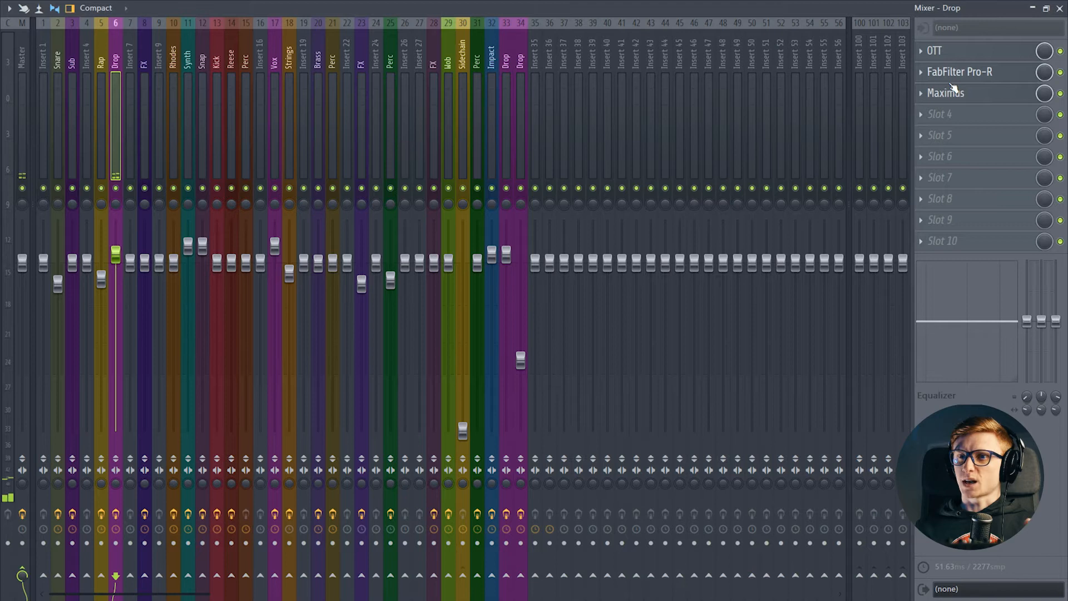
pyautogui.click(924, 241)
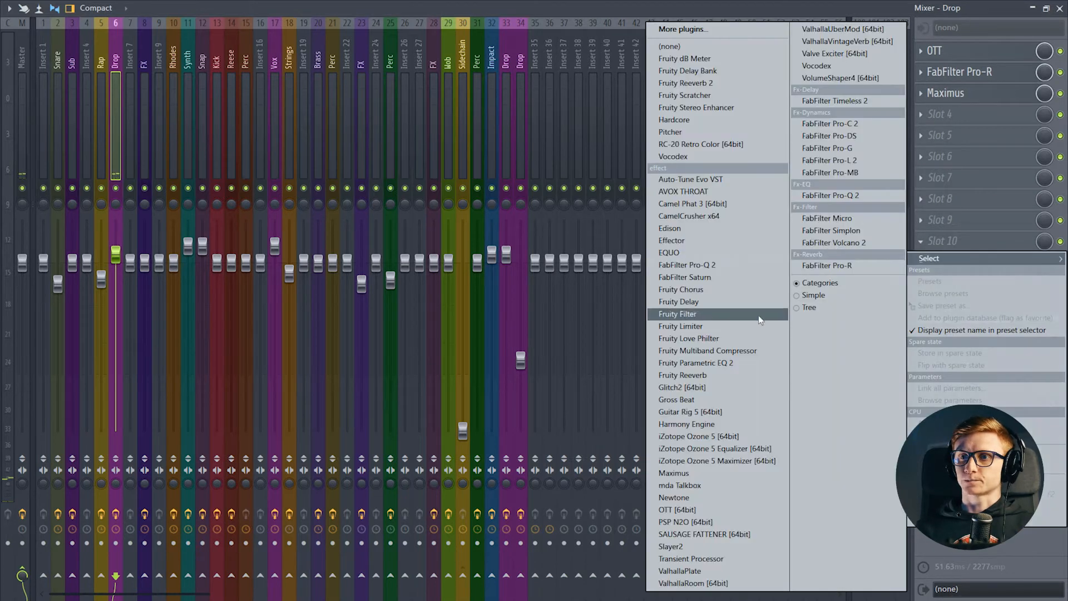
pyautogui.click(747, 362)
pyautogui.click(1060, 8)
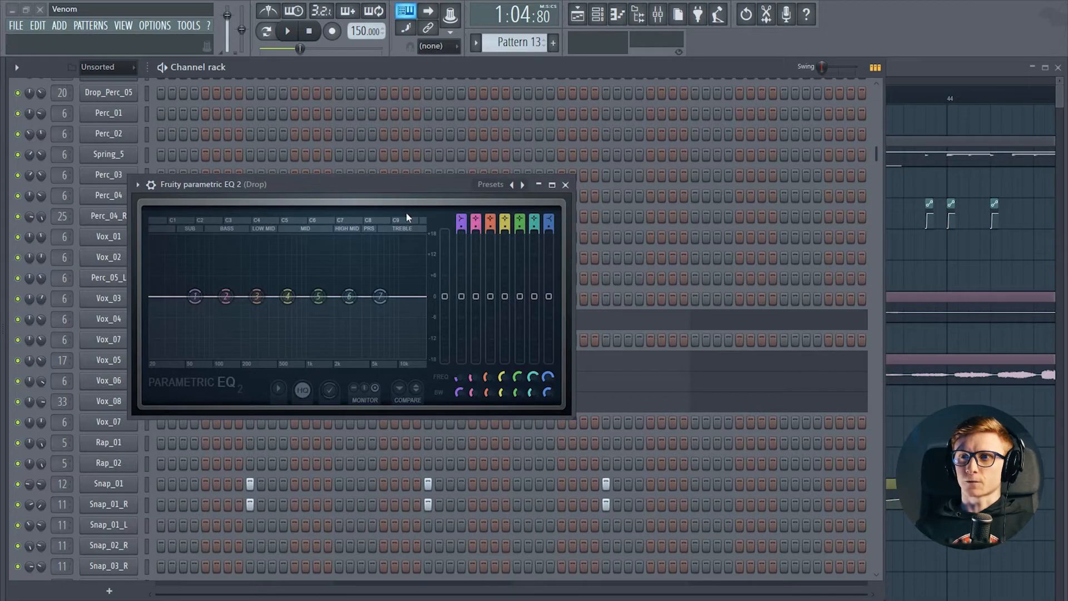
# - Make EQ band 1 a steep high-pass filter with its cutoff at 110 Hz
pyautogui.scroll(-2, 463, 218)
pyautogui.scroll(3, 462, 227)
pyautogui.moveTo(194, 296); pyautogui.dragTo(217, 296)
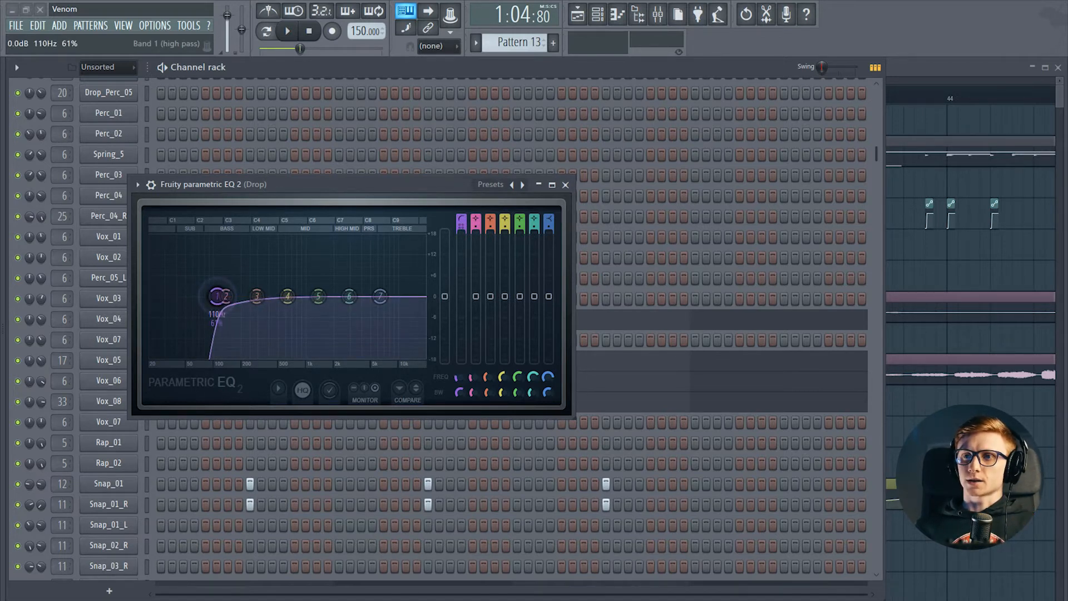
# - Audition the percussion and cut EQ band 5 by 5.9 dB at 740 Hz with a 39% bandwidth
pyautogui.press('z')
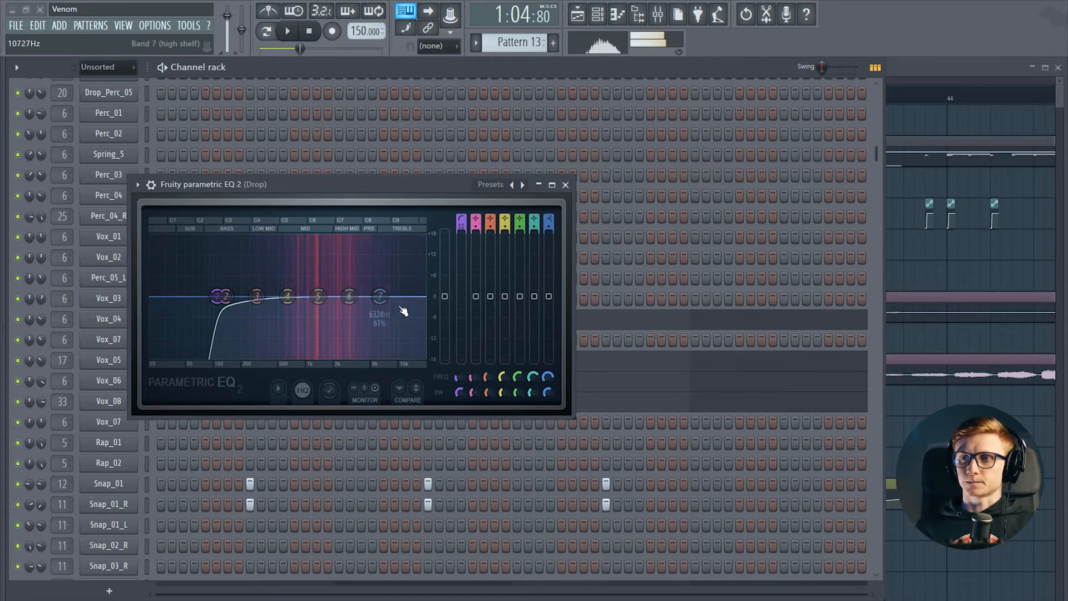
pyautogui.moveTo(319, 296); pyautogui.dragTo(294, 318)
pyautogui.press('z')
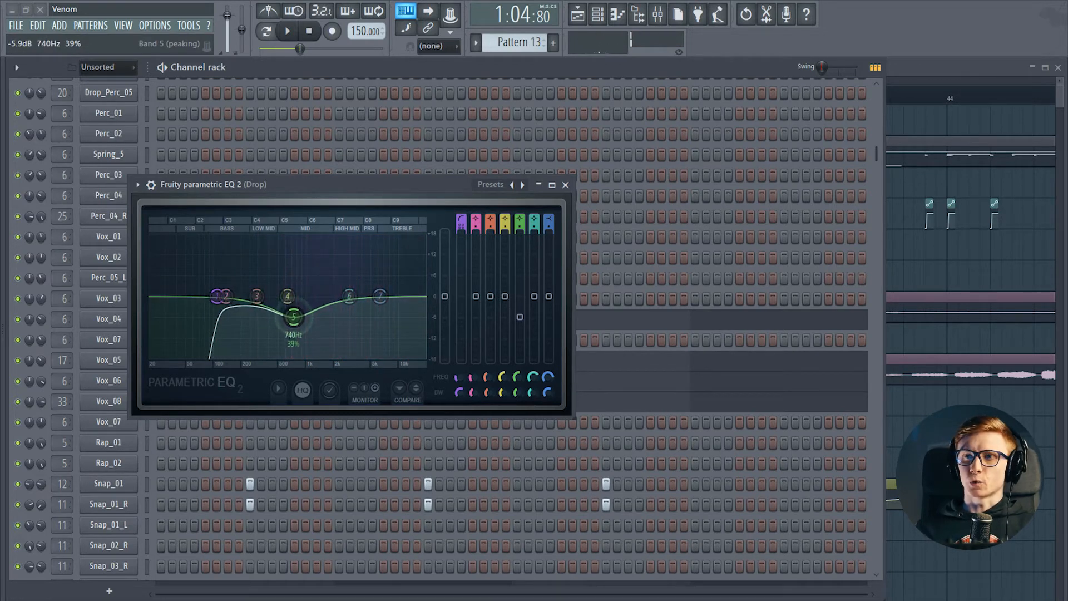
pyautogui.click(565, 185)
# - Open the Perc_05_L channel in the piano roll and bring the full four-bar pattern into view
pyautogui.click(658, 15)
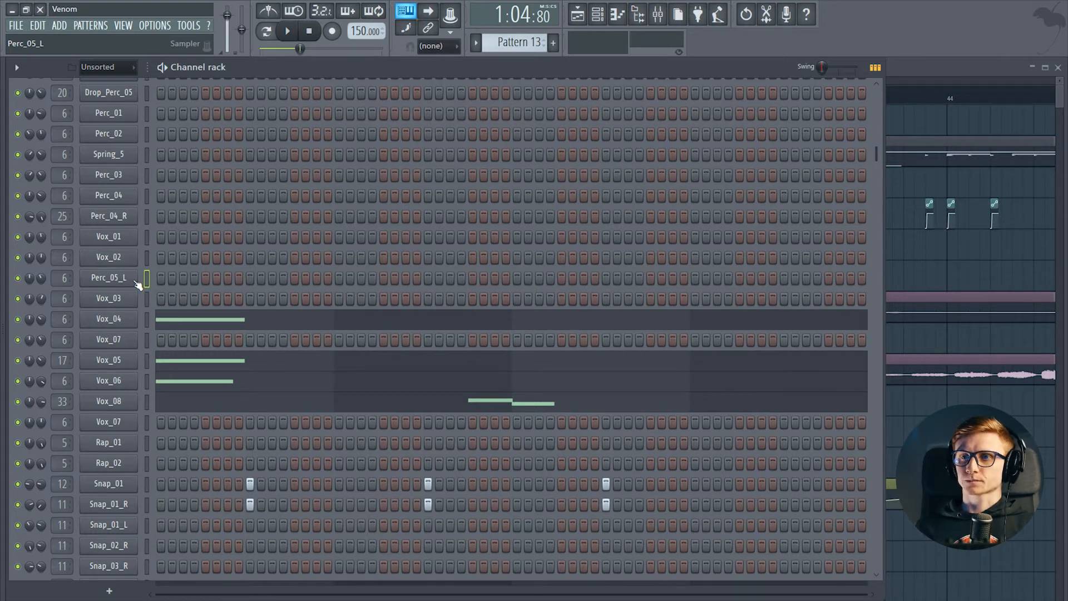
pyautogui.rightClick(135, 281)
pyautogui.click(145, 277)
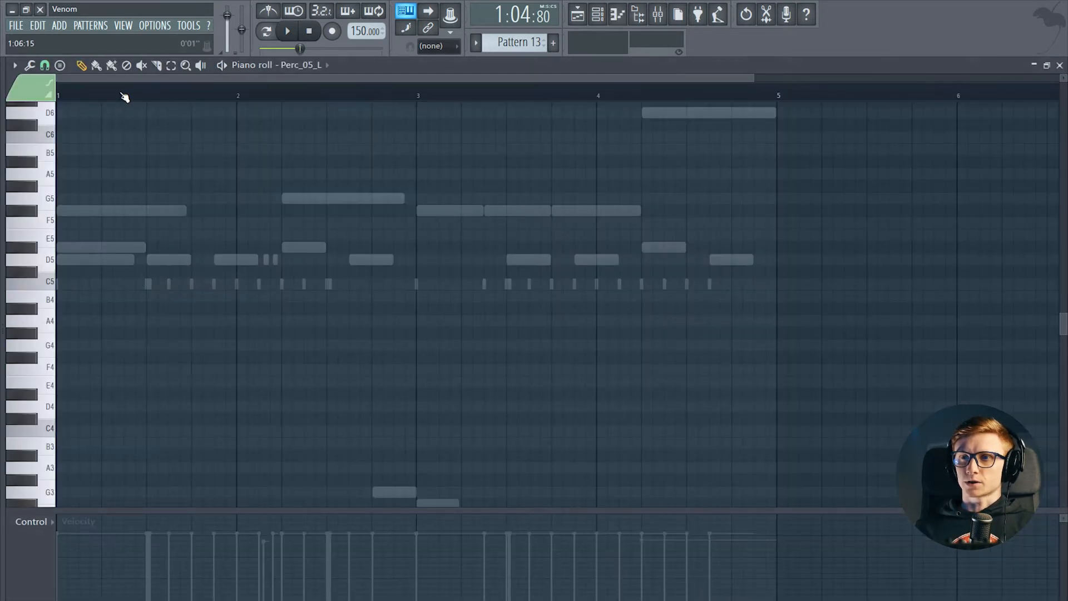
pyautogui.scroll(4, 130, 93)
pyautogui.moveTo(129, 150); pyautogui.dragTo(258, 166)
pyautogui.scroll(-4, 241, 96)
pyautogui.scroll(-1, 241, 95)
# - Link the Drop mixer track to the Sidechain track and check both tracks in the mixer
pyautogui.click(661, 19)
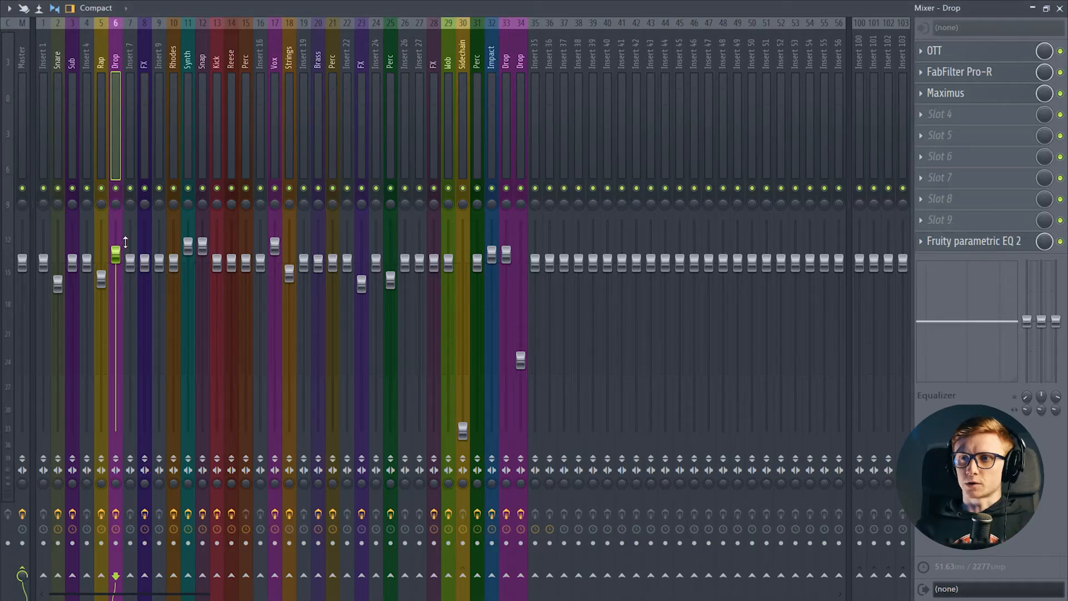
pyautogui.rightClick(462, 573)
pyautogui.click(470, 552)
pyautogui.click(461, 40)
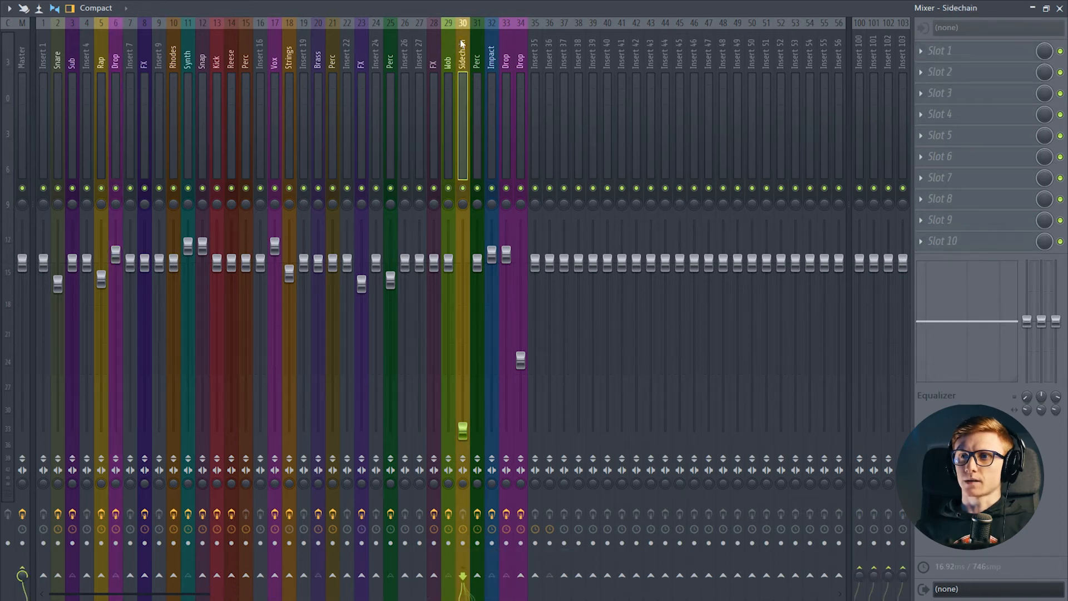
pyautogui.click(118, 58)
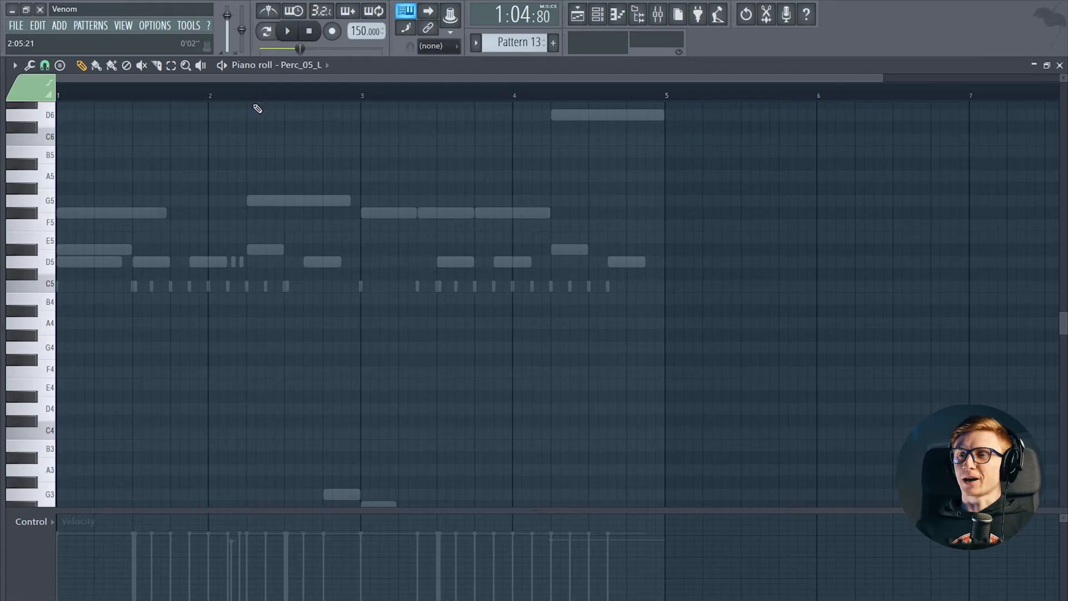
# - Play the pattern briefly and place a short Perc_05_L note on D5 at position 1:09
pyautogui.press('space')
pyautogui.press('space')
pyautogui.click(133, 261)
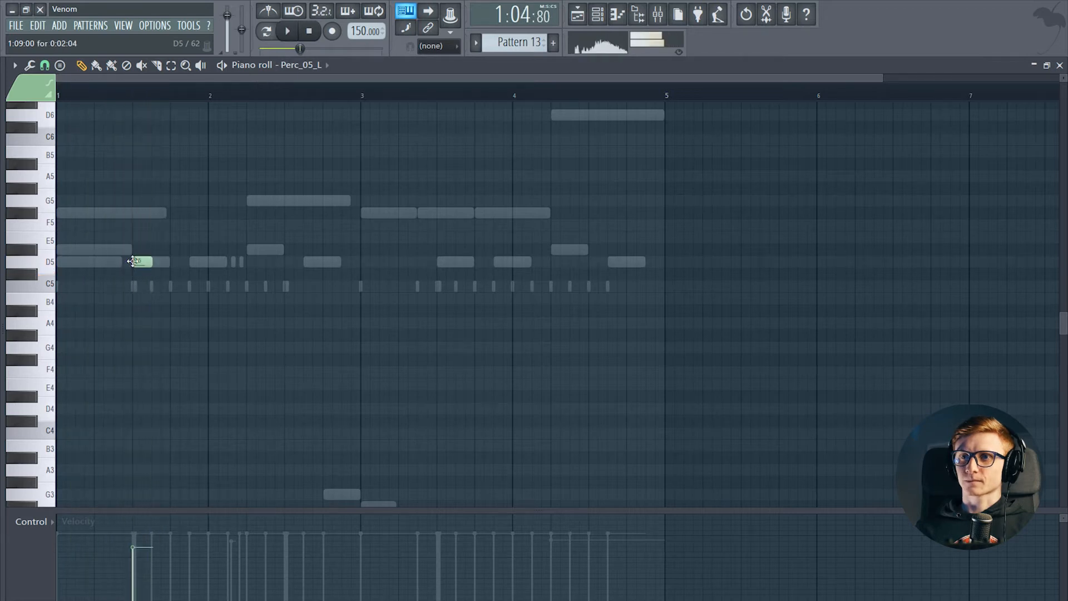
# - Return to the playlist and play Pattern 13 to hear the new percussion note in context
pyautogui.press('Escape')
pyautogui.press('F5')
pyautogui.press('space')
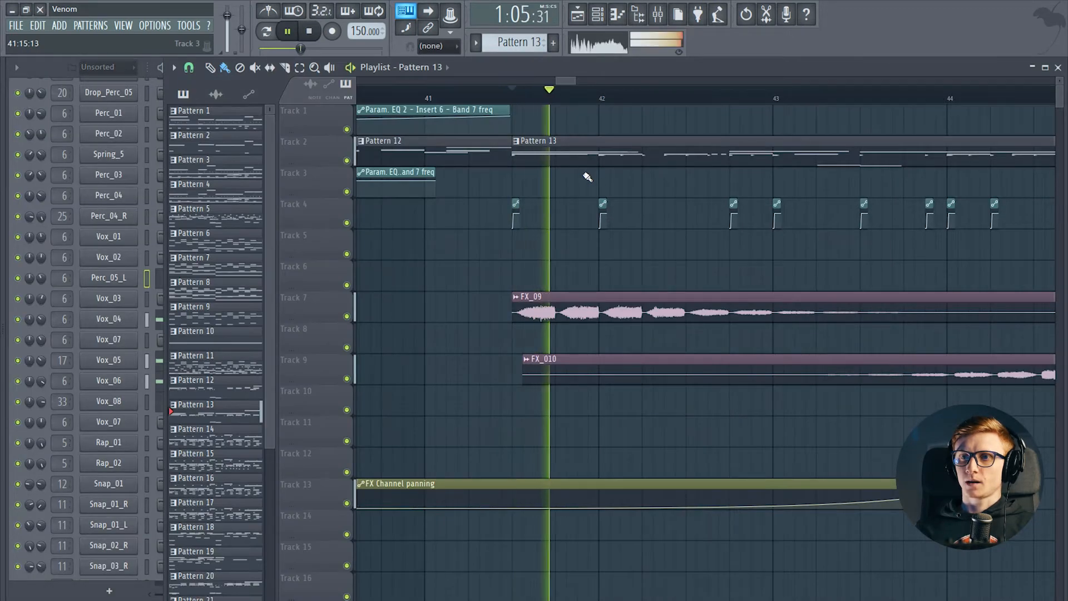
# - Return to the Perc_05_L piano roll, add a second D5 note at 1:15, and set snapping to Step
pyautogui.press('F5')
pyautogui.press('F7')
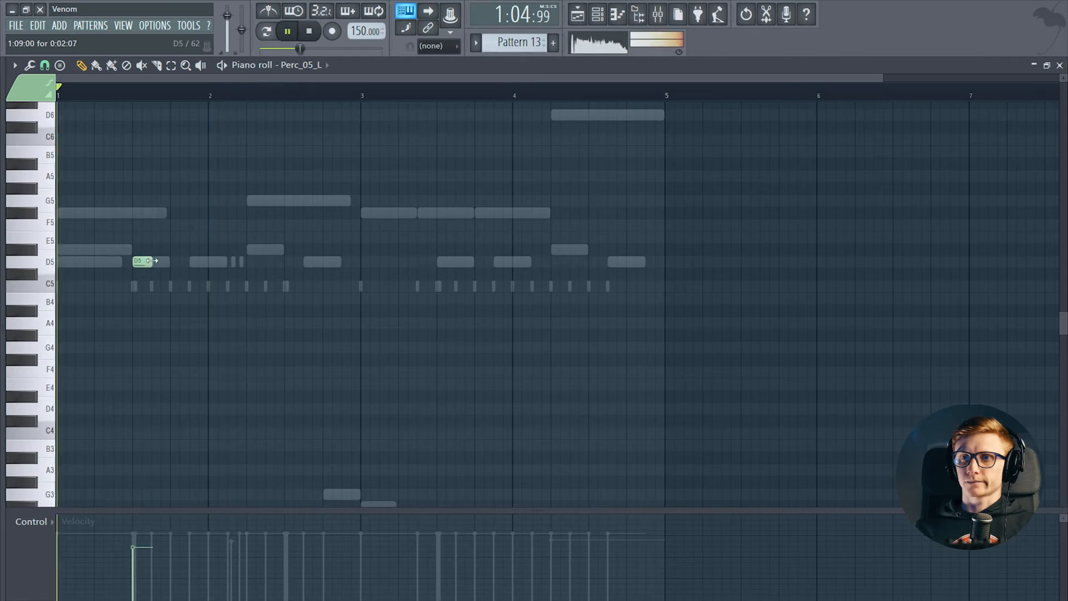
pyautogui.keyDown('shift'); pyautogui.click(200, 261); pyautogui.keyUp('shift')
pyautogui.press('space')
pyautogui.click(45, 65)
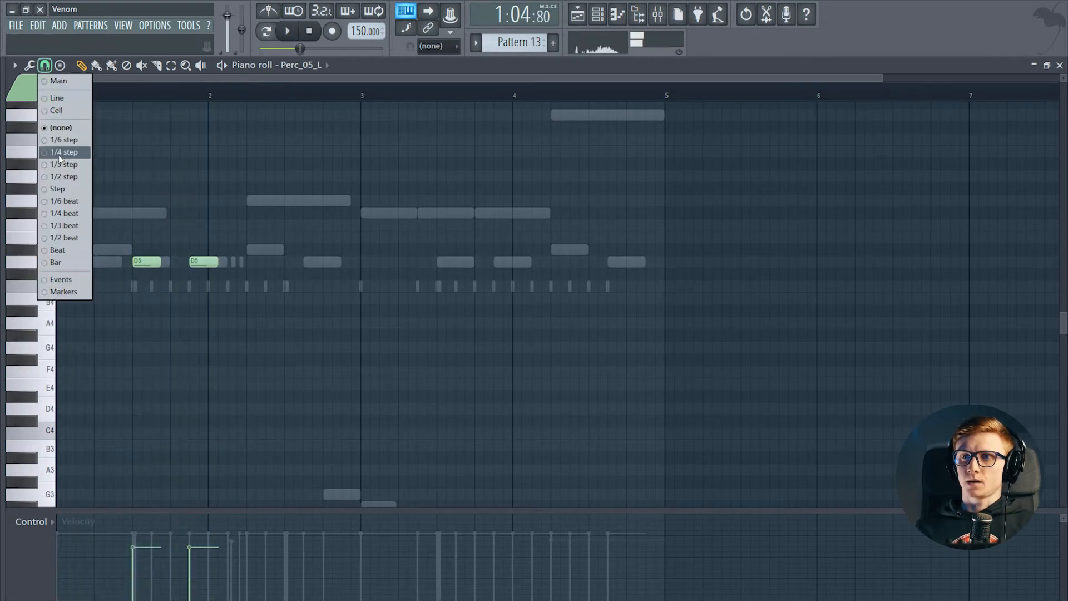
pyautogui.click(62, 188)
pyautogui.press('space')
# - Continue the Perc_05_L line with D#5 at 2:05 and 4:05, and D5 at 2:11, 3:09, 3:15 and 4:11
pyautogui.click(248, 253)
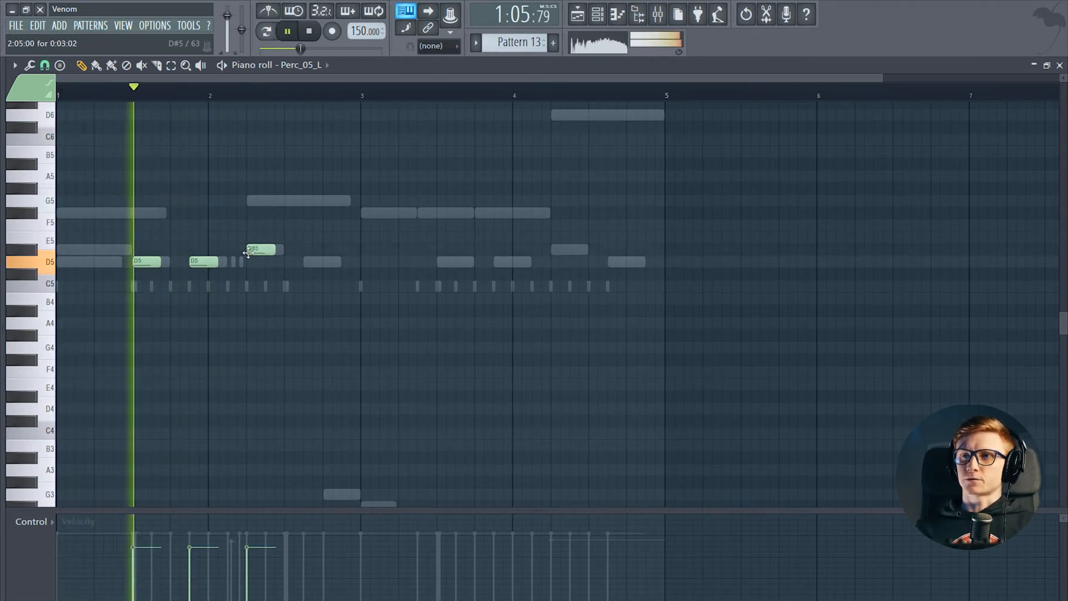
pyautogui.click(310, 261)
pyautogui.click(441, 262)
pyautogui.click(497, 262)
pyautogui.click(557, 249)
pyautogui.click(612, 262)
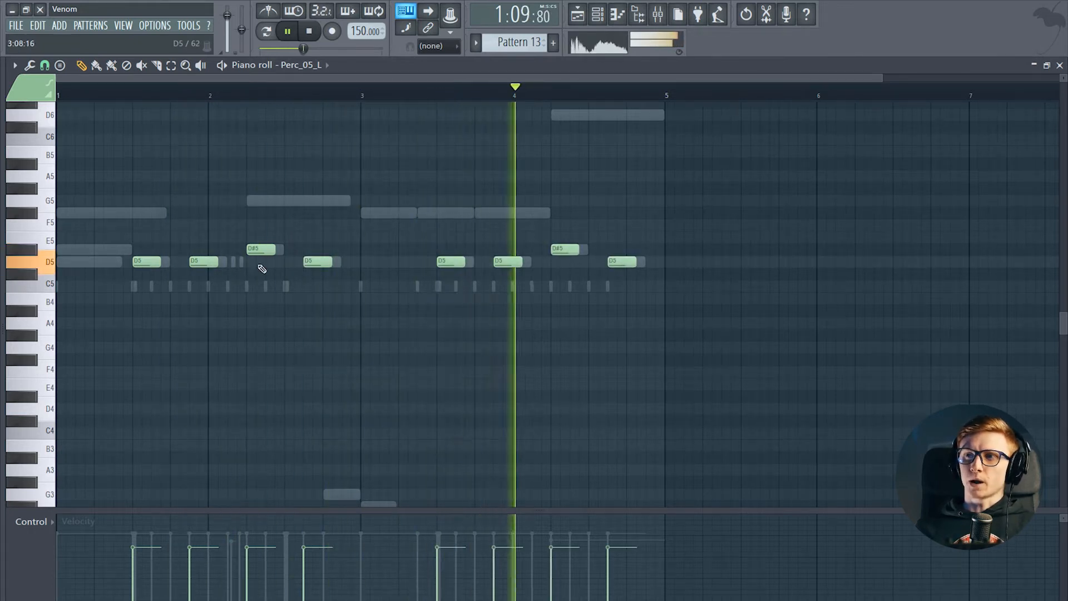
# - Lower the Perc_05_L channel volume slightly and turn off snapping in its piano roll
pyautogui.press('Escape')
pyautogui.moveTo(43, 278); pyautogui.dragTo(42, 288)
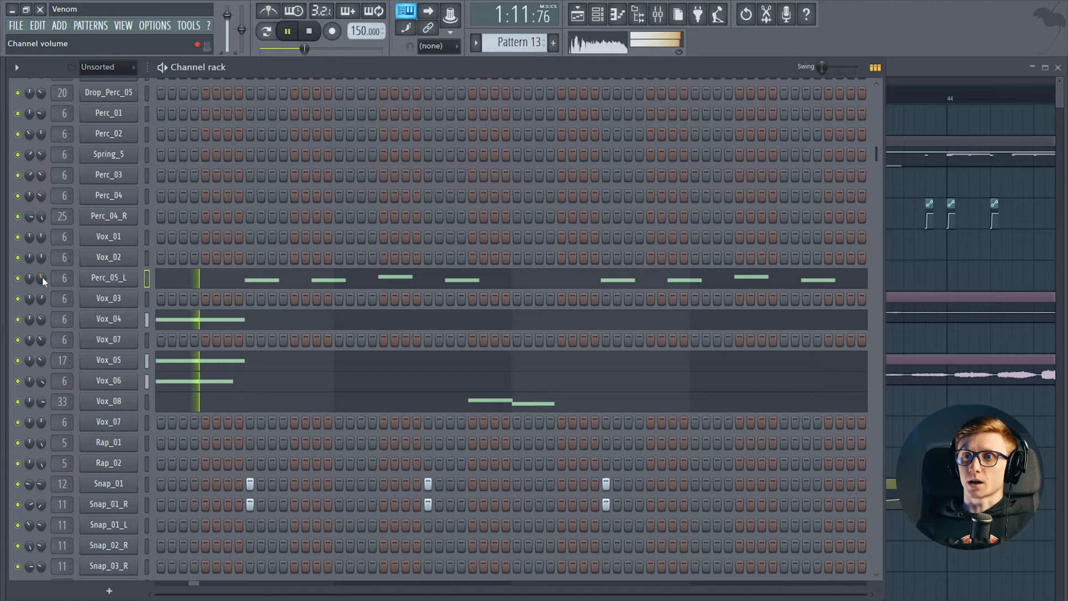
pyautogui.click(182, 280)
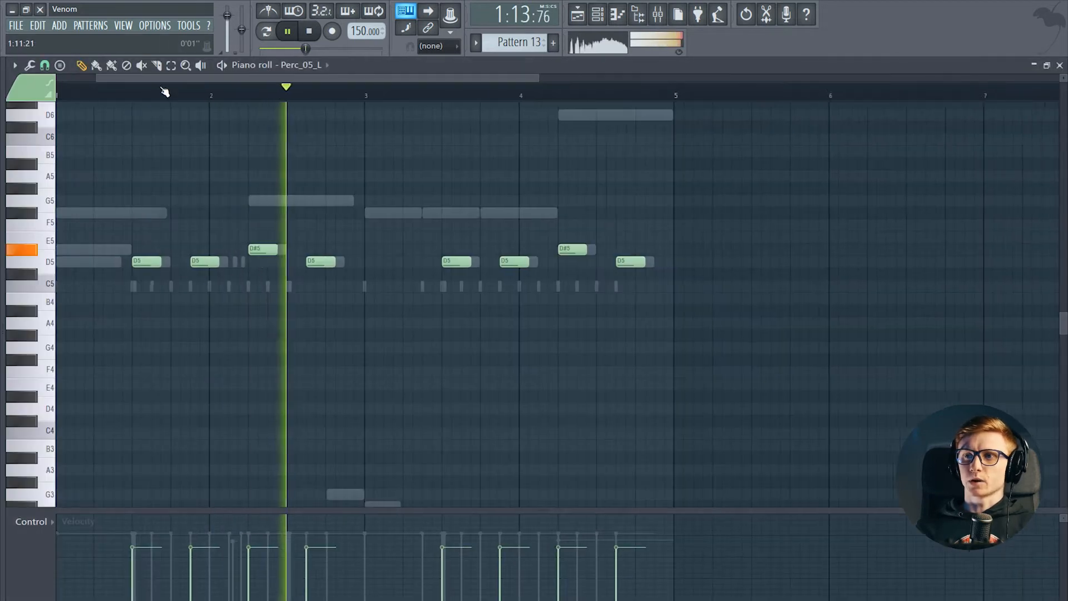
pyautogui.scroll(4, 165, 92)
pyautogui.press('space')
pyautogui.click(45, 65)
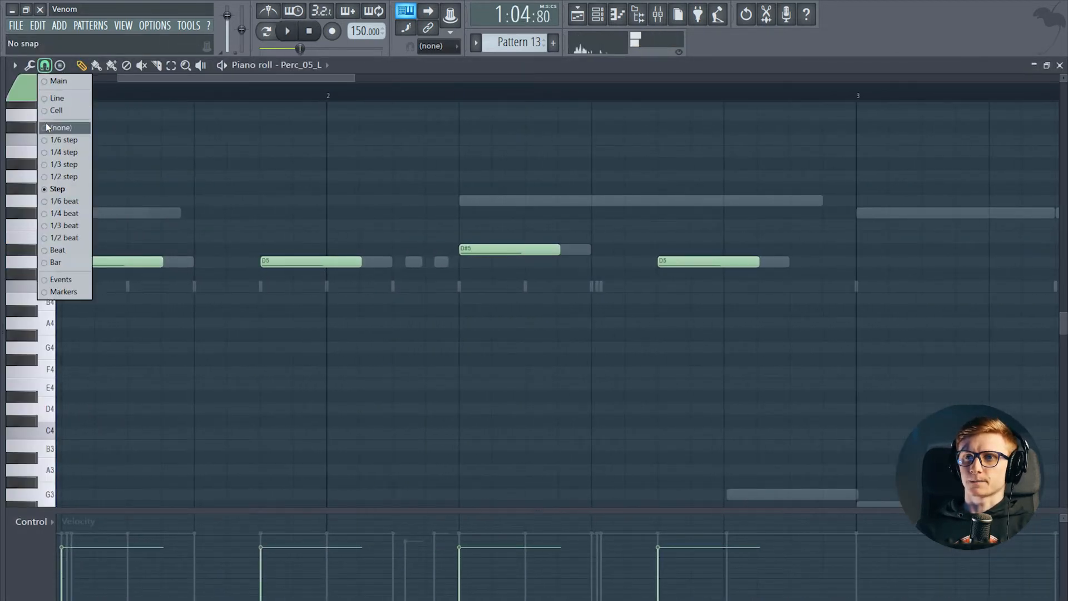
pyautogui.click(46, 127)
pyautogui.press('space')
# - Add two short D5 notes just before the D#5 note at 2:05 and lower their velocities, the second slightly louder
pyautogui.click(406, 262)
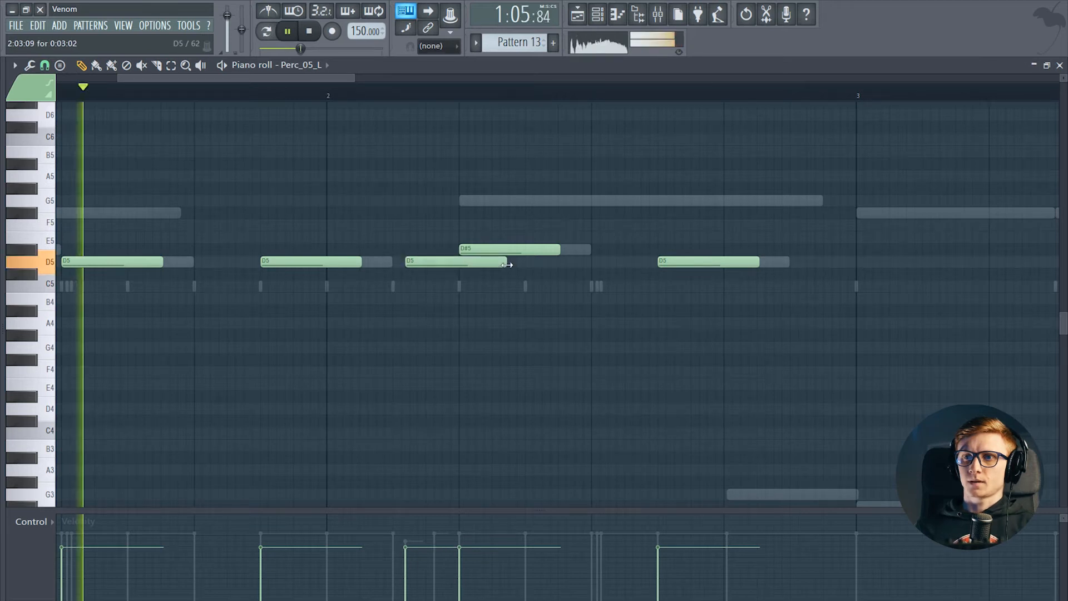
pyautogui.moveTo(506, 264); pyautogui.dragTo(423, 265)
pyautogui.click(436, 262)
pyautogui.moveTo(416, 577); pyautogui.dragTo(435, 560)
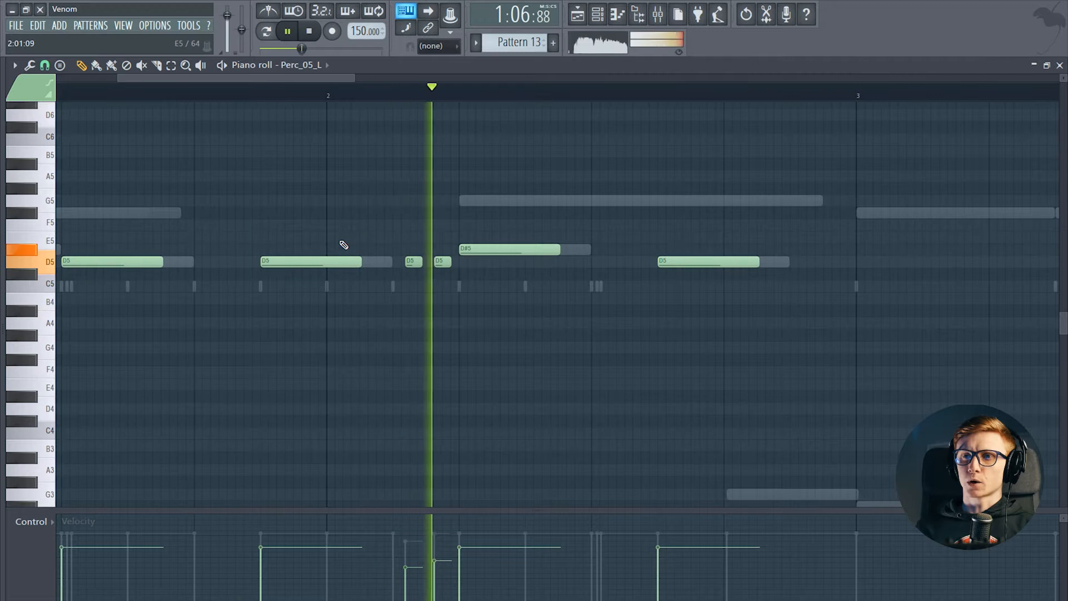
pyautogui.scroll(-3, 320, 99)
pyautogui.press('F7')
pyautogui.press('space')
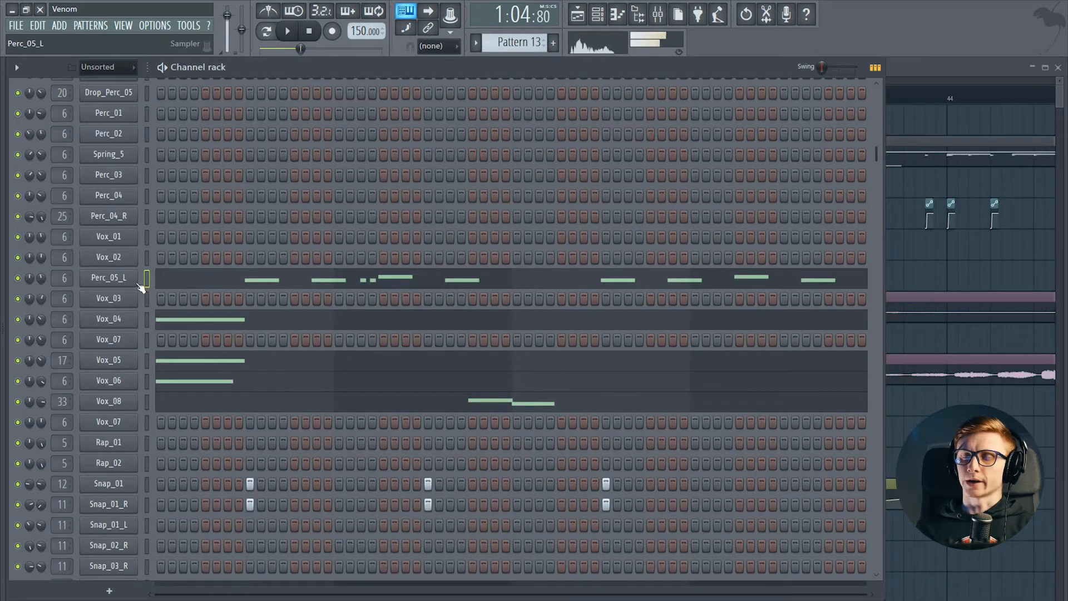
# - Clone the Perc_05_L channel and pan the original to the left
pyautogui.rightClick(140, 286)
pyautogui.click(166, 391)
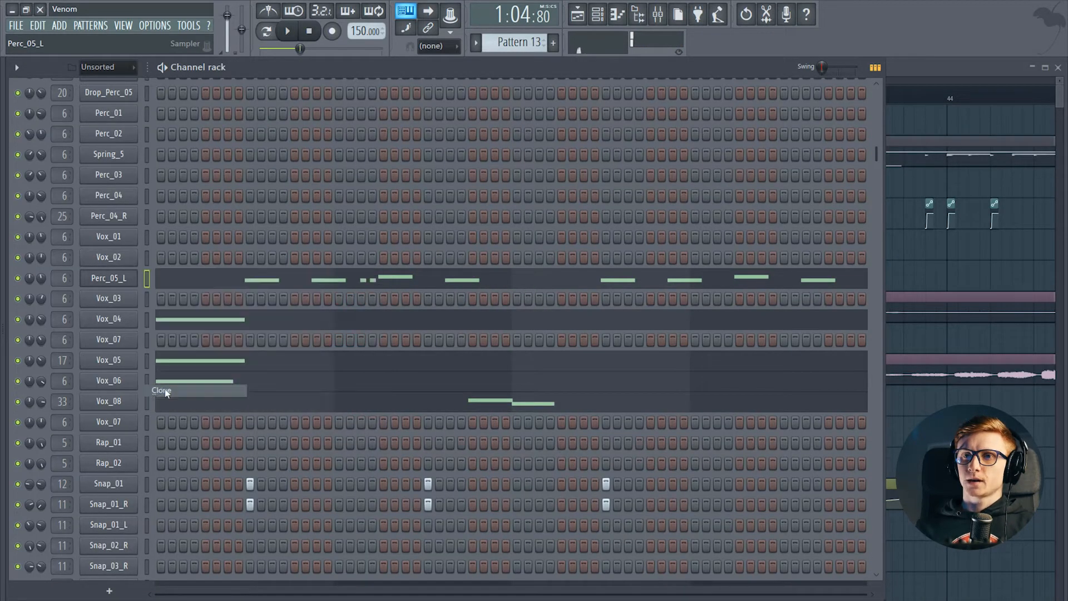
pyautogui.moveTo(30, 278); pyautogui.dragTo(29, 287)
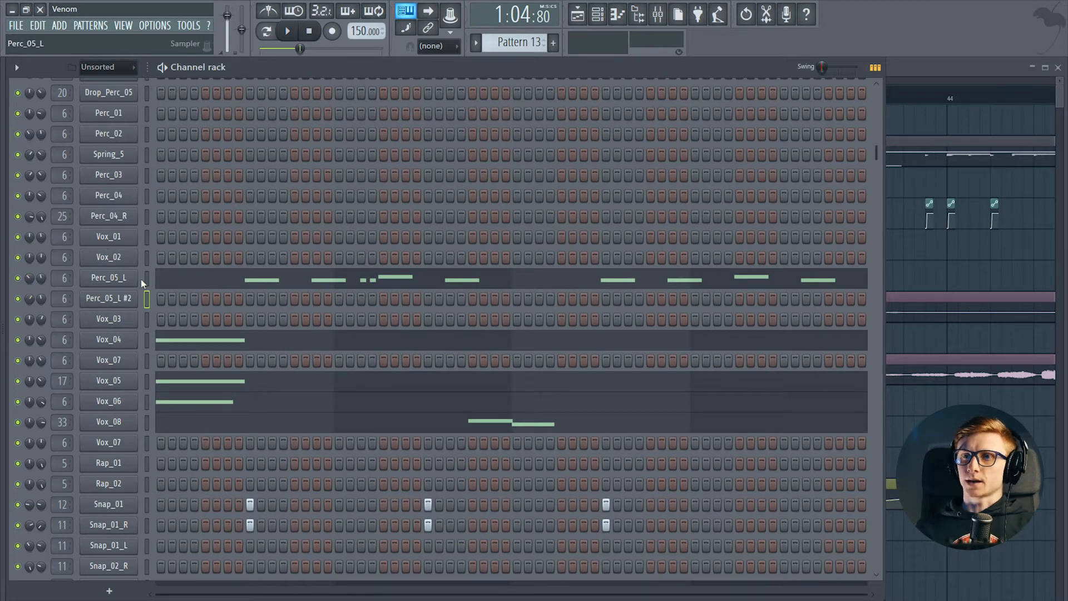
# - Copy all notes from Perc_05_L into the piano roll of Perc_05_L #2 and play the pattern
pyautogui.click(170, 277)
pyautogui.hotkey('ctrl', 'a')
pyautogui.hotkey('ctrl', 'c')
pyautogui.press('Escape')
pyautogui.rightClick(135, 300)
pyautogui.click(166, 298)
pyautogui.hotkey('ctrl', 'v')
pyautogui.press('space')
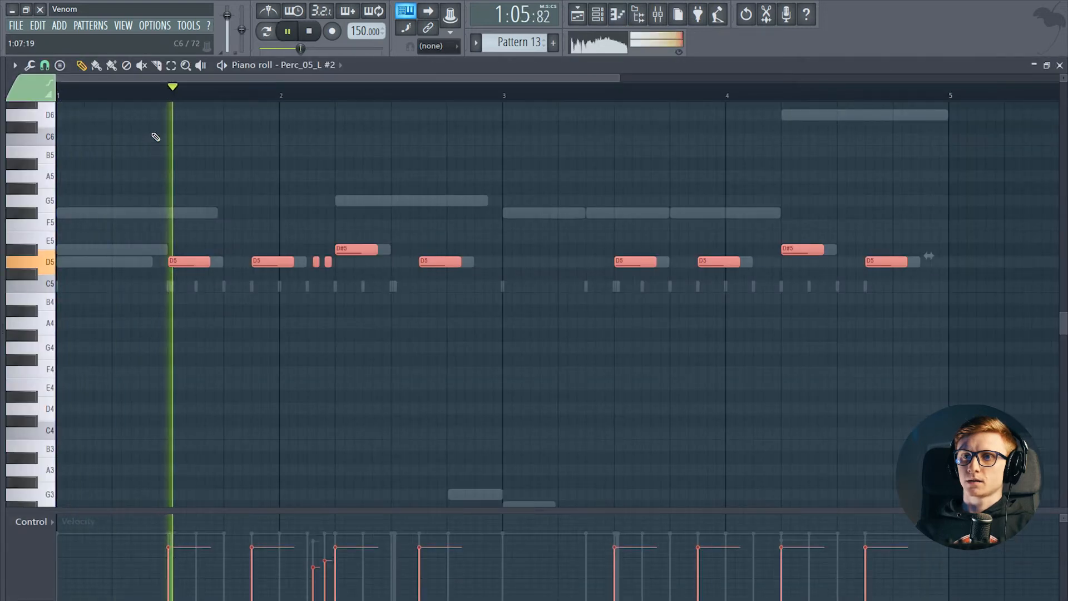
# - With snapping off, shift all Perc_05_L #2 notes slightly later so the first starts at 1:09:03, and listen to both layers
pyautogui.press('space')
pyautogui.scroll(5, 159, 96)
pyautogui.click(46, 66)
pyautogui.click(55, 129)
pyautogui.press('space')
pyautogui.moveTo(220, 260)
pyautogui.mouseDown()
pyautogui.moveTo(211, 261)
pyautogui.moveTo(230, 262)
pyautogui.mouseUp()
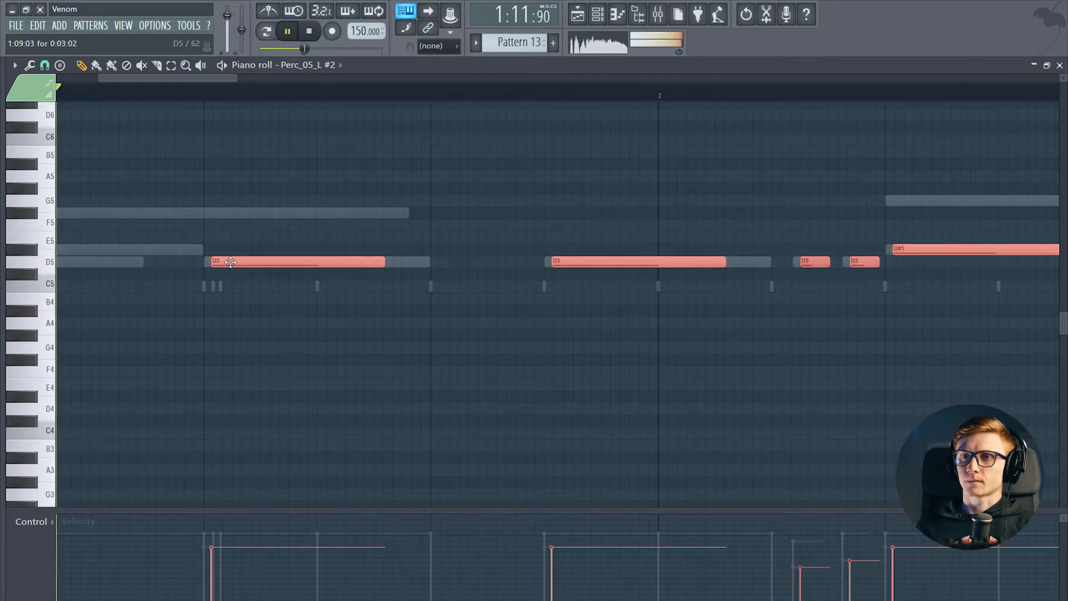
pyautogui.press('F6')
pyautogui.scroll(-3, 166, 254)
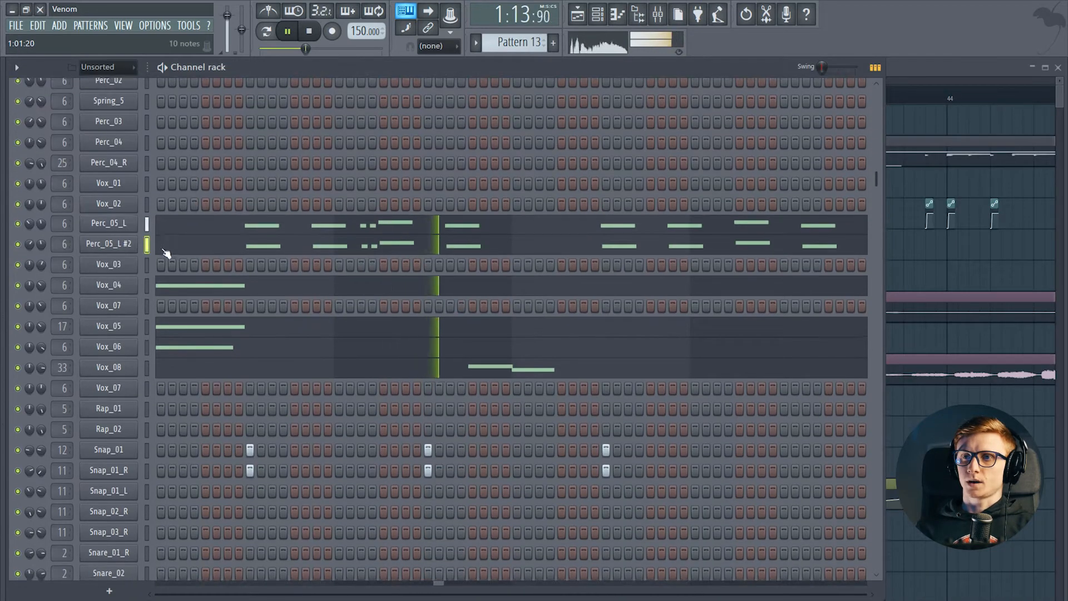
pyautogui.scroll(-1, 167, 254)
pyautogui.press('space')
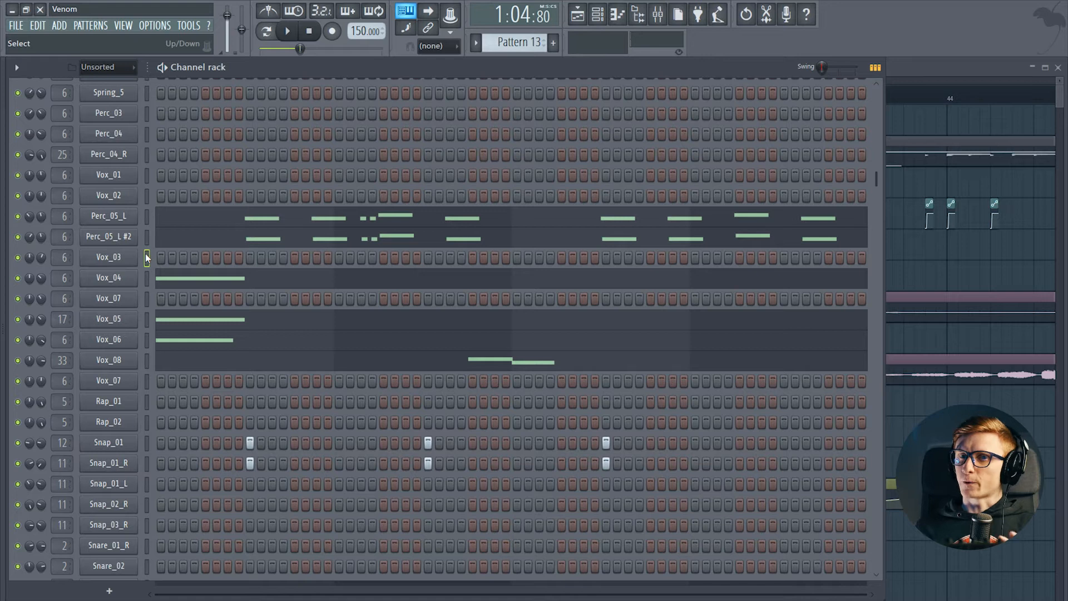
# - Open Vox_03 in the piano roll, set snapping to Step, and place a short D#5 note at 1:09
pyautogui.rightClick(134, 261)
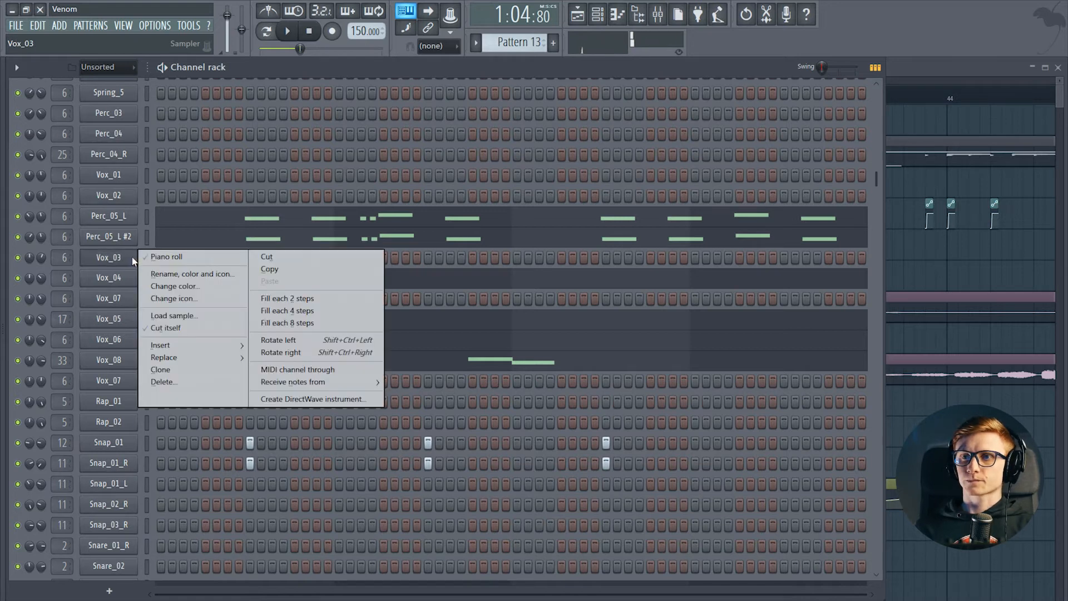
pyautogui.click(143, 257)
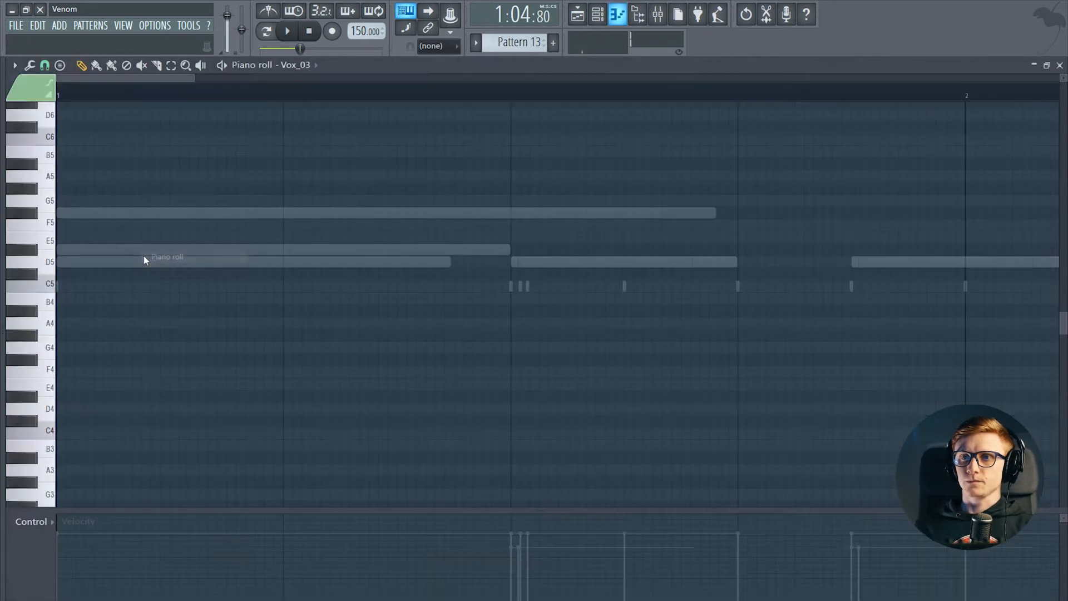
pyautogui.click(49, 65)
pyautogui.click(56, 189)
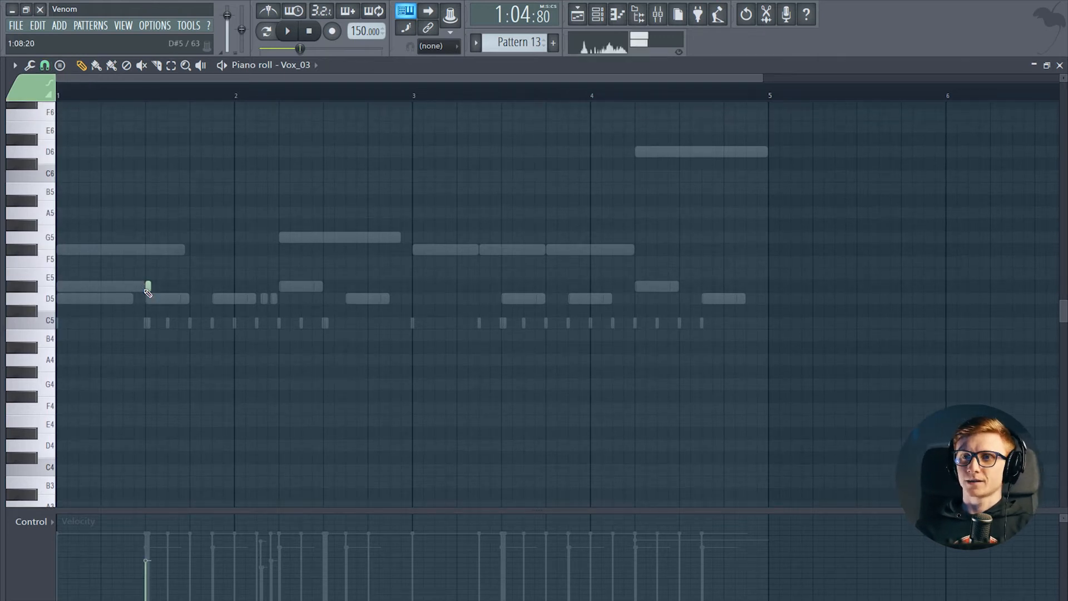
pyautogui.press('space')
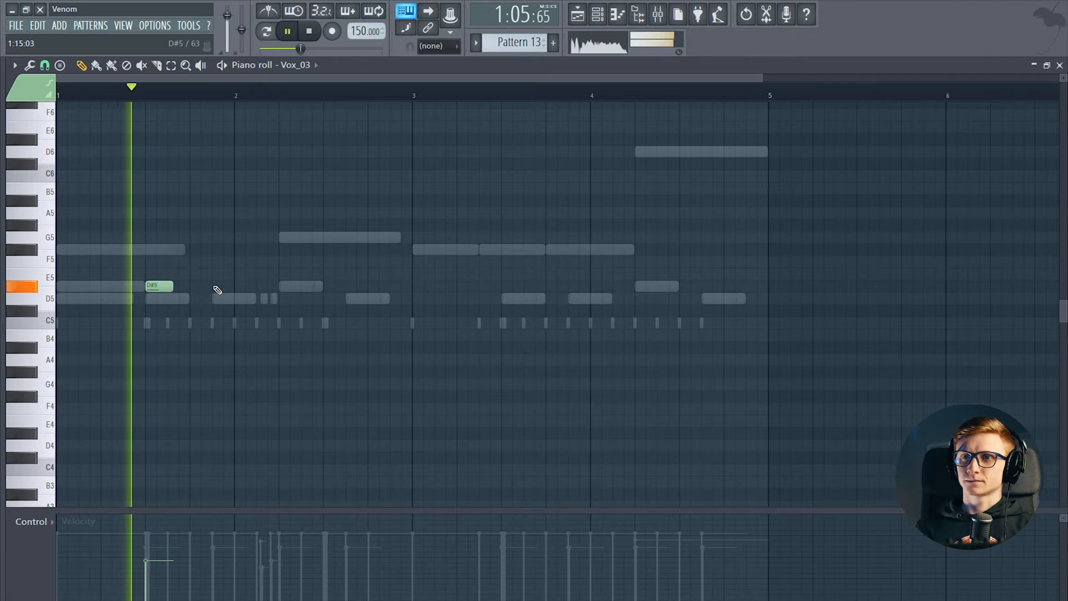
# - Place Vox_03 notes on D#5 at 1:15, E5 at 2:05 and D#5 at 2:11 during playback
pyautogui.click(215, 286)
pyautogui.click(282, 274)
pyautogui.click(349, 286)
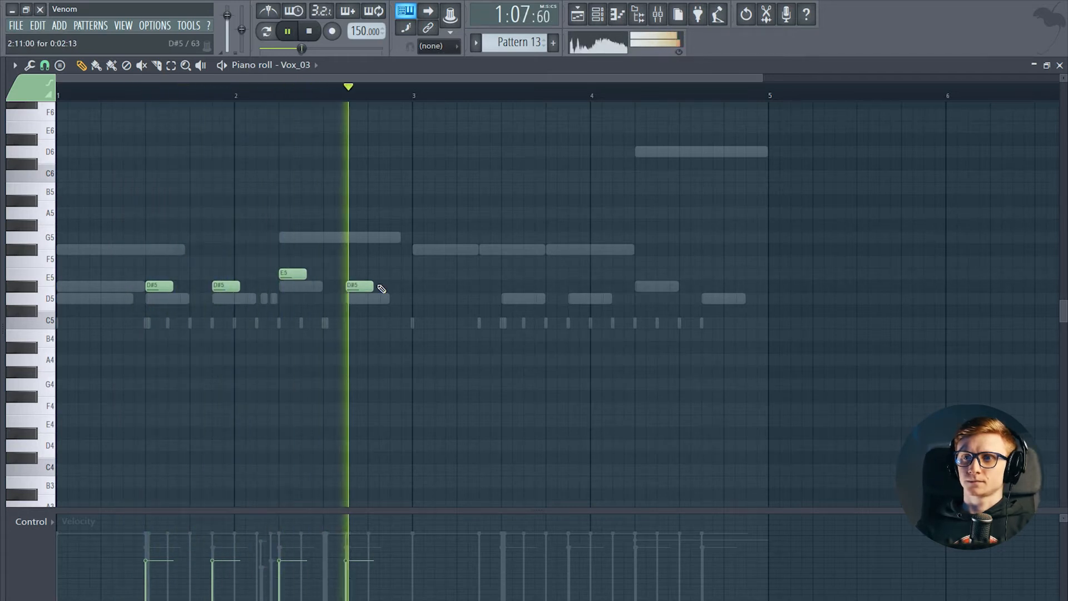
pyautogui.press('space')
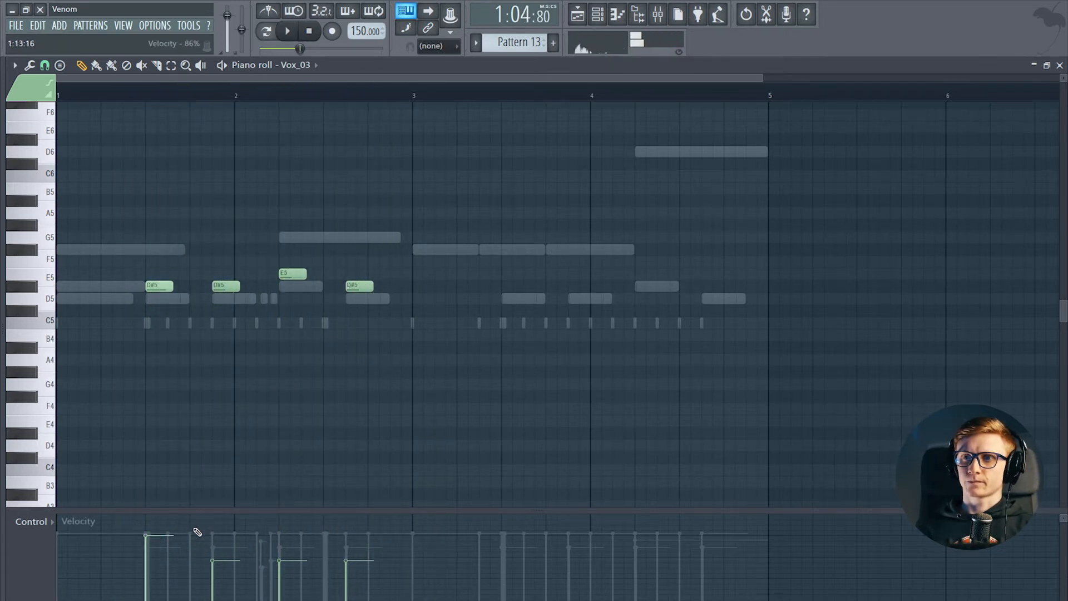
# - Raise the first Vox_03 note's velocity to 86% and replace the notes at 1:15, 2:05 and 2:11 with equally loud ones
pyautogui.rightClick(236, 285)
pyautogui.press('space')
pyautogui.click(215, 287)
pyautogui.click(282, 275)
pyautogui.click(348, 286)
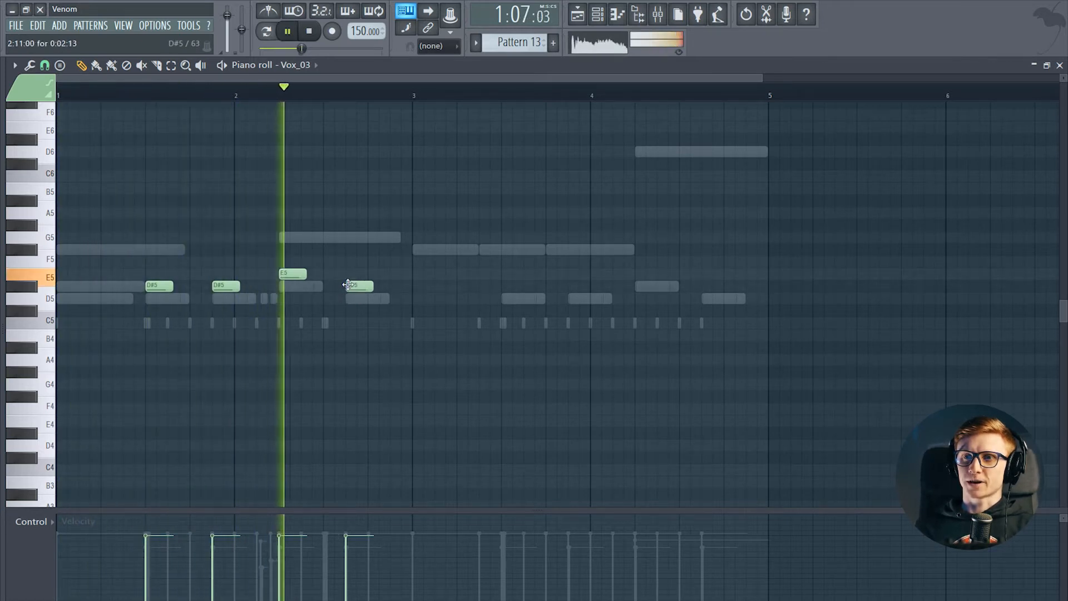
# - Add the second-half Vox_03 notes on D#5 at 3:09, 3:15 and 4:11 and E5 at 4:05, and restart playback
pyautogui.click(503, 286)
pyautogui.click(571, 286)
pyautogui.press('space')
pyautogui.press('space')
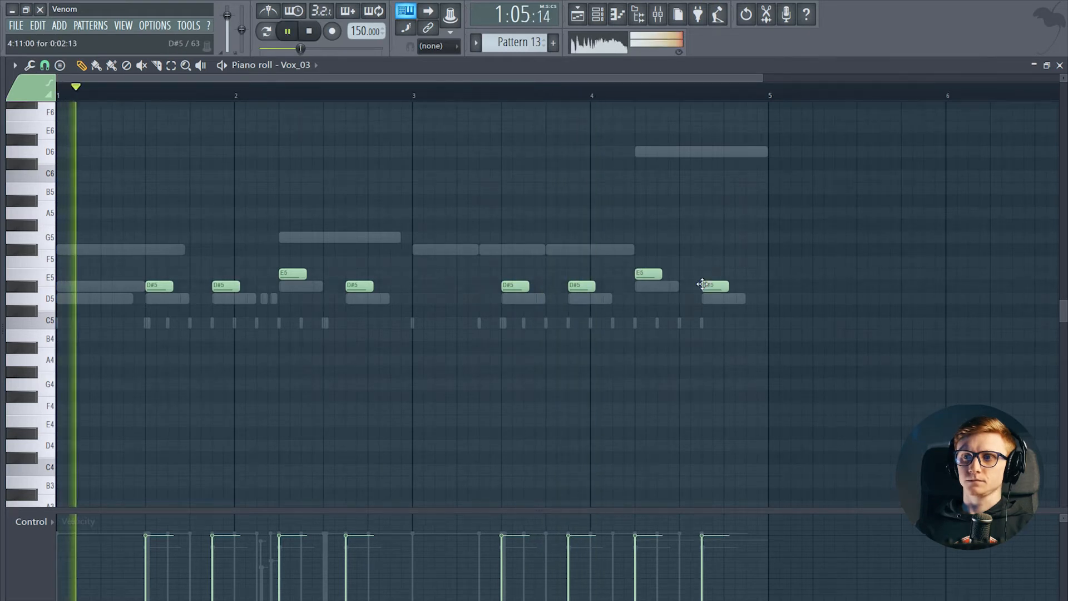
# - Listen to Pattern 13 in the playlist and review the layered Perc_05_L and Vox_03 notes in the channel rack
pyautogui.press('F5')
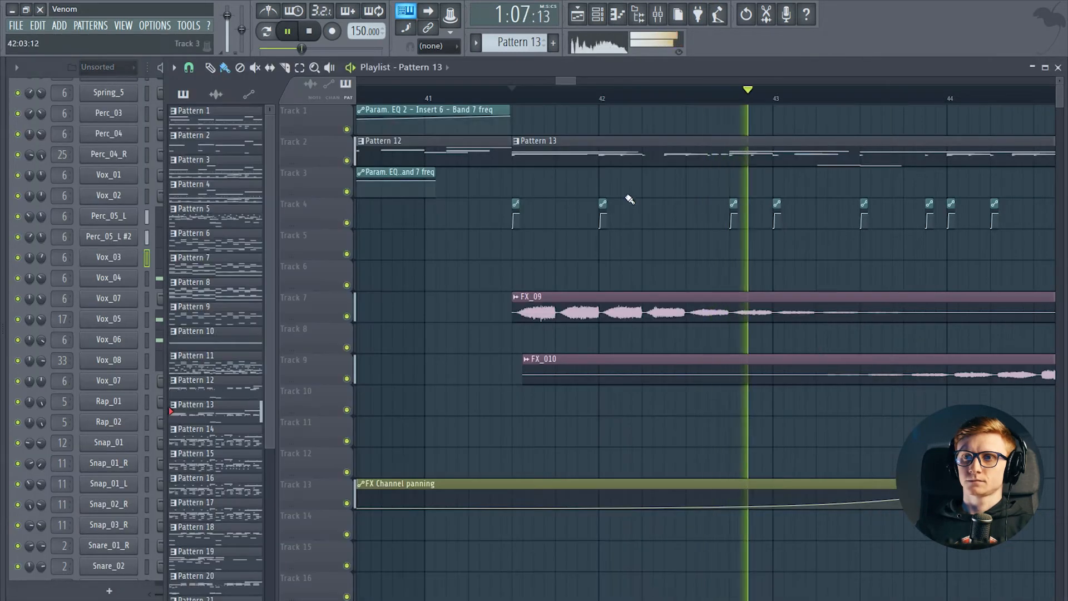
pyautogui.moveTo(714, 111); pyautogui.dragTo(604, 111)
pyautogui.scroll(-4, 604, 111)
pyautogui.moveTo(749, 198); pyautogui.dragTo(651, 218)
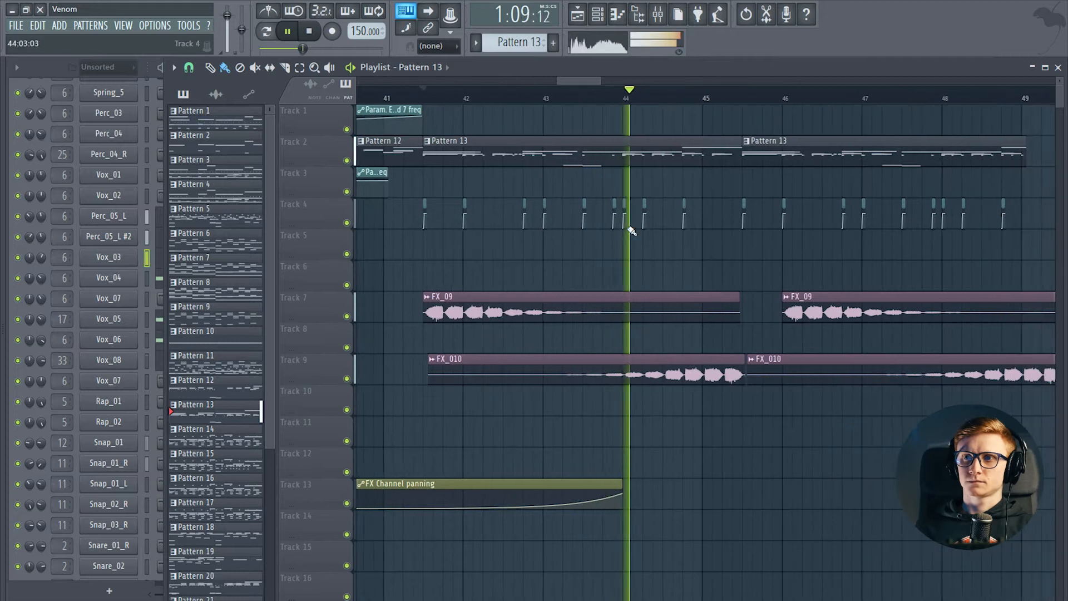
pyautogui.press('F6')
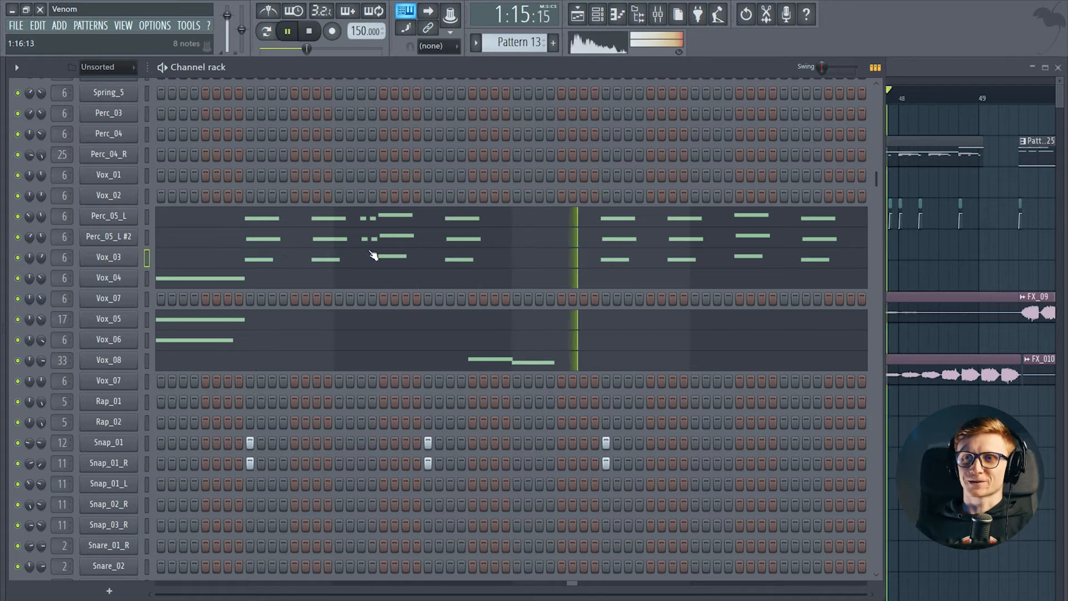
pyautogui.click(944, 160)
pyautogui.press('space')
# - Maximize the playlist and play the arrangement through the whole drop, from the first Pattern 13 to the Brass_Impact_01 clip
pyautogui.scroll(-3, 840, 98)
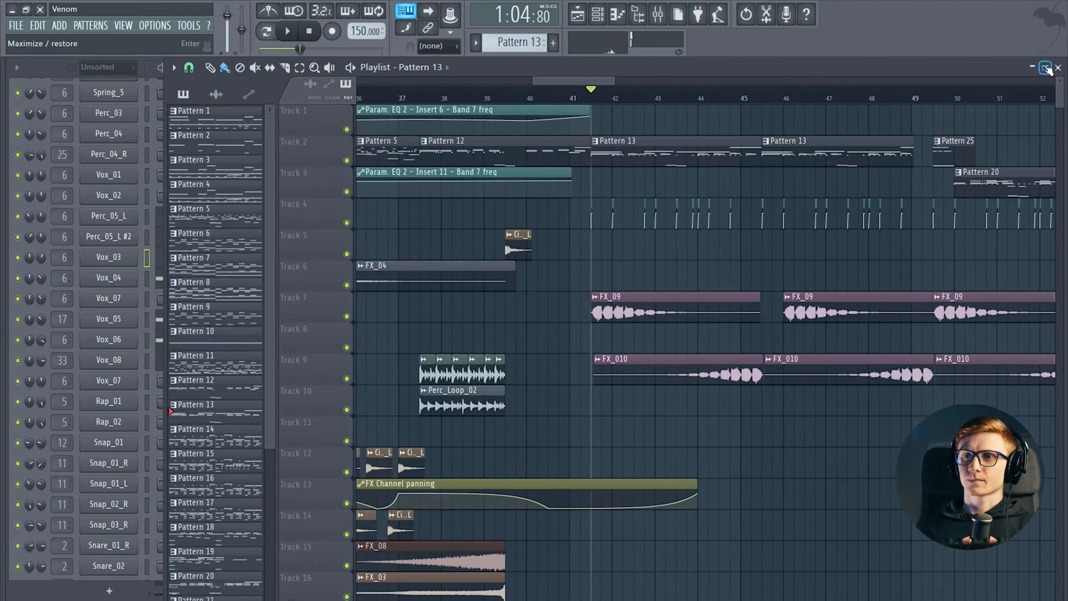
pyautogui.click(1046, 68)
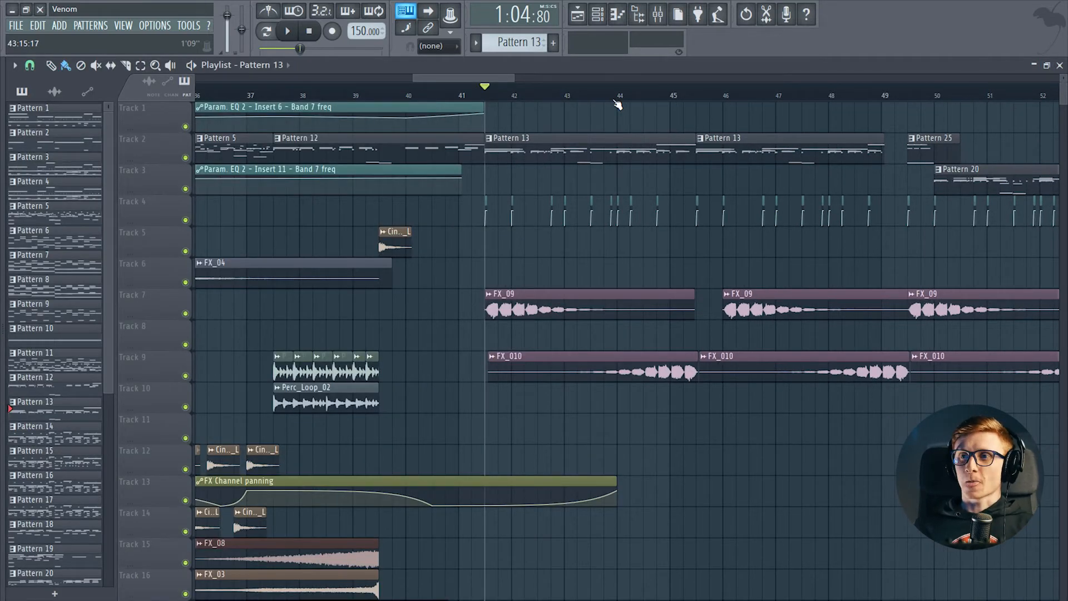
pyautogui.scroll(-8, 617, 104)
pyautogui.scroll(-8, 618, 333)
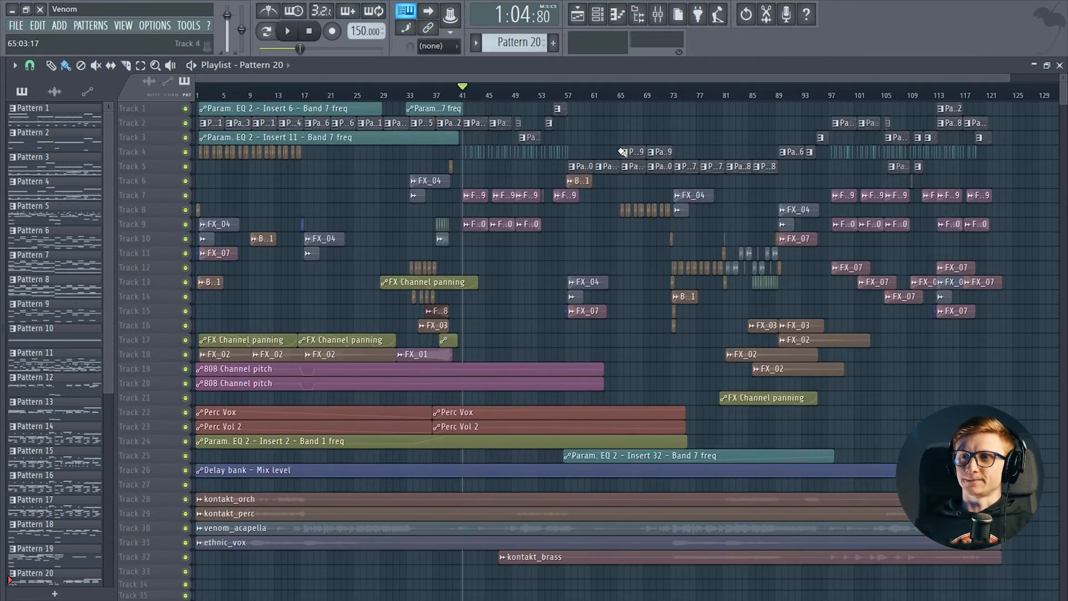
pyautogui.press('space')
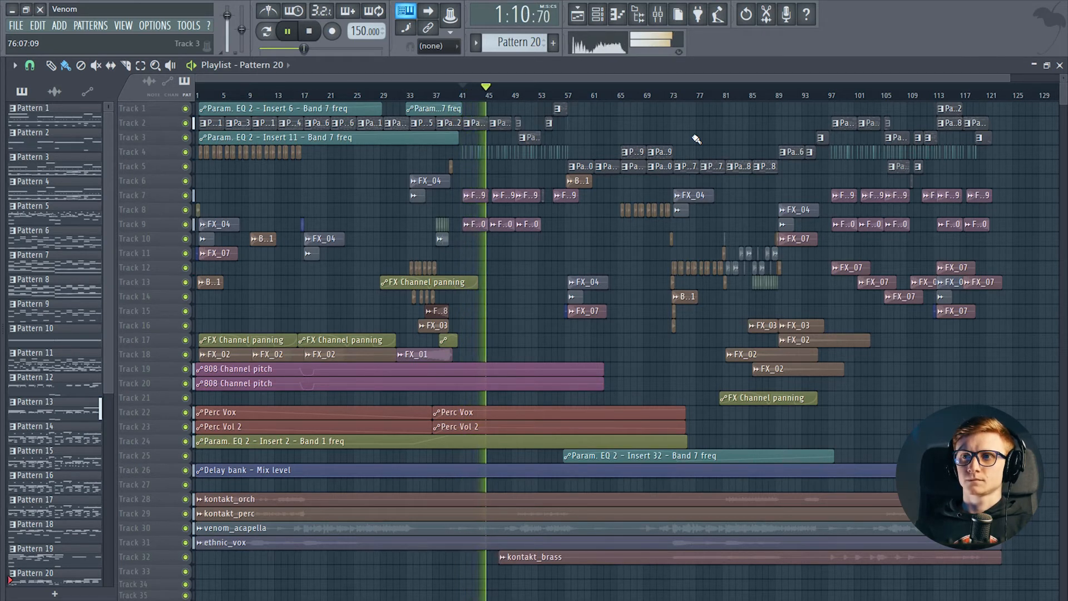
pyautogui.moveTo(1065, 77); pyautogui.dragTo(1065, 112)
pyautogui.scroll(5, 517, 95)
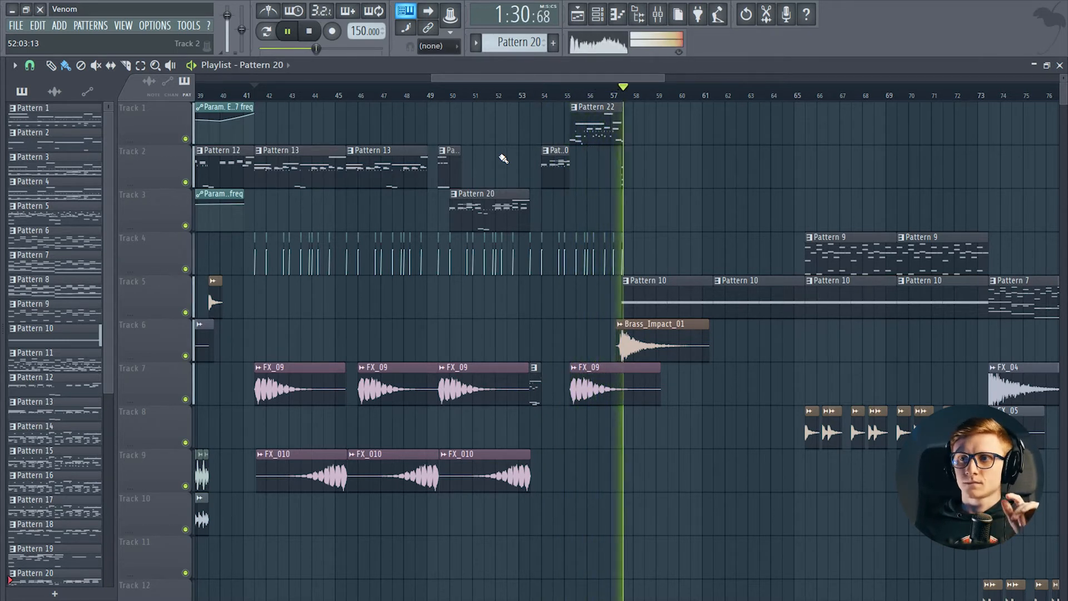
pyautogui.press('space')
# - Review Pattern 20's percussion and vox layers in the channel rack, and examine the drop's later patterns in the playlist
pyautogui.press('F6')
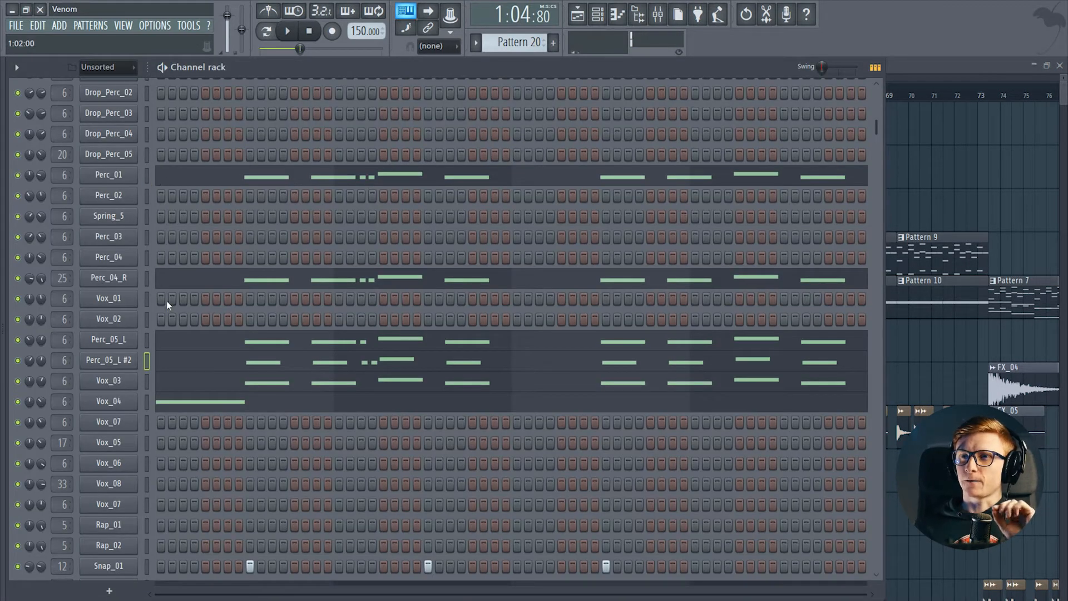
pyautogui.scroll(-3, 166, 301)
pyautogui.press('F6')
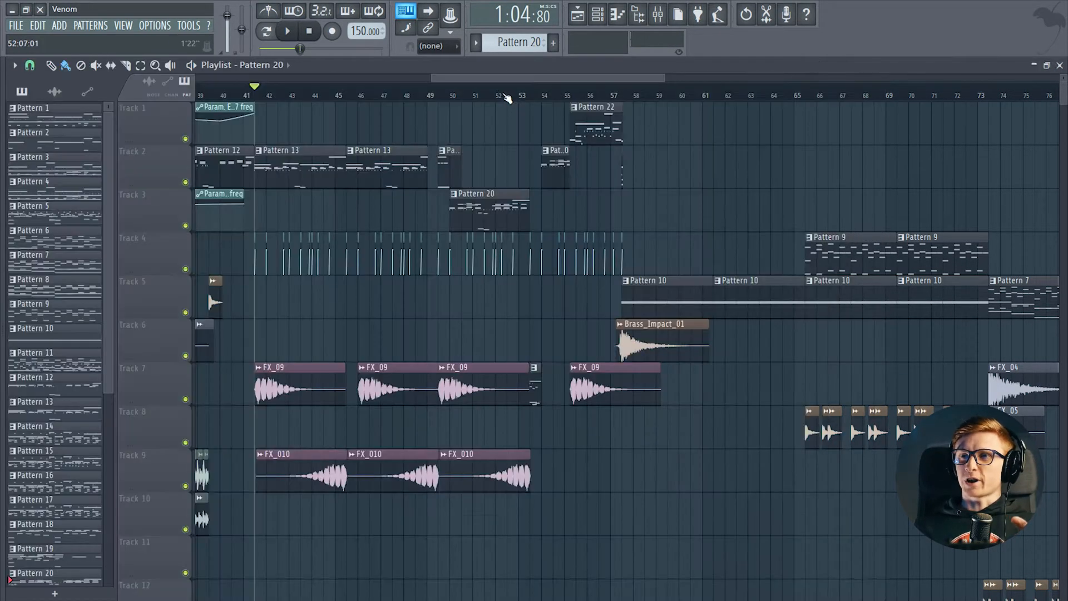
pyautogui.scroll(3, 508, 98)
pyautogui.hscroll(-2, 317, 119)
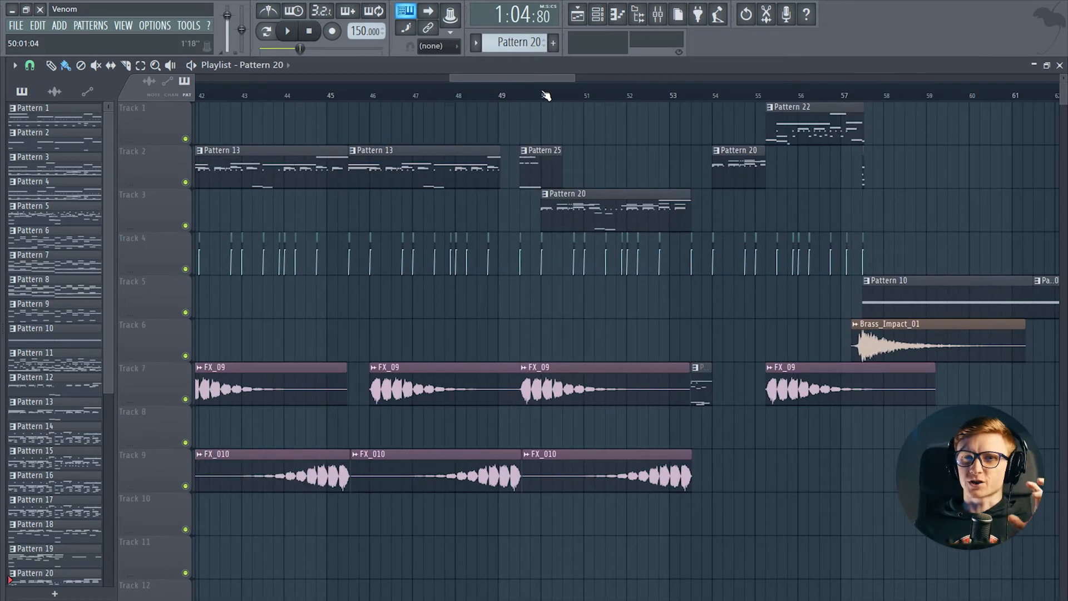
# - Mute Perc_04_R and Perc_01 in Pattern 20 and play it to compare the remaining layers
pyautogui.press('F6')
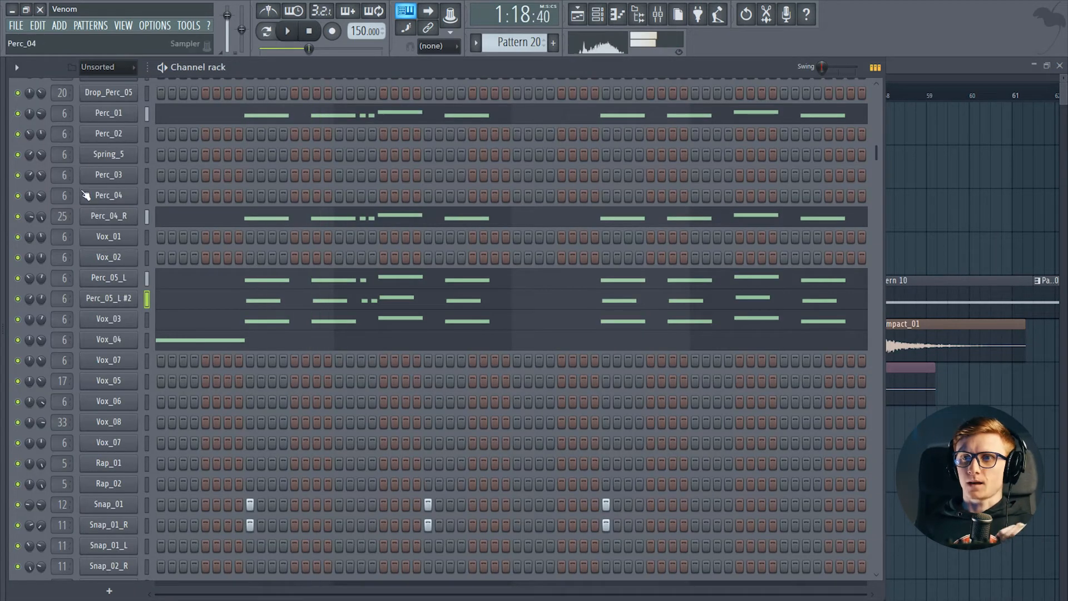
pyautogui.press('F6')
pyautogui.press('F6')
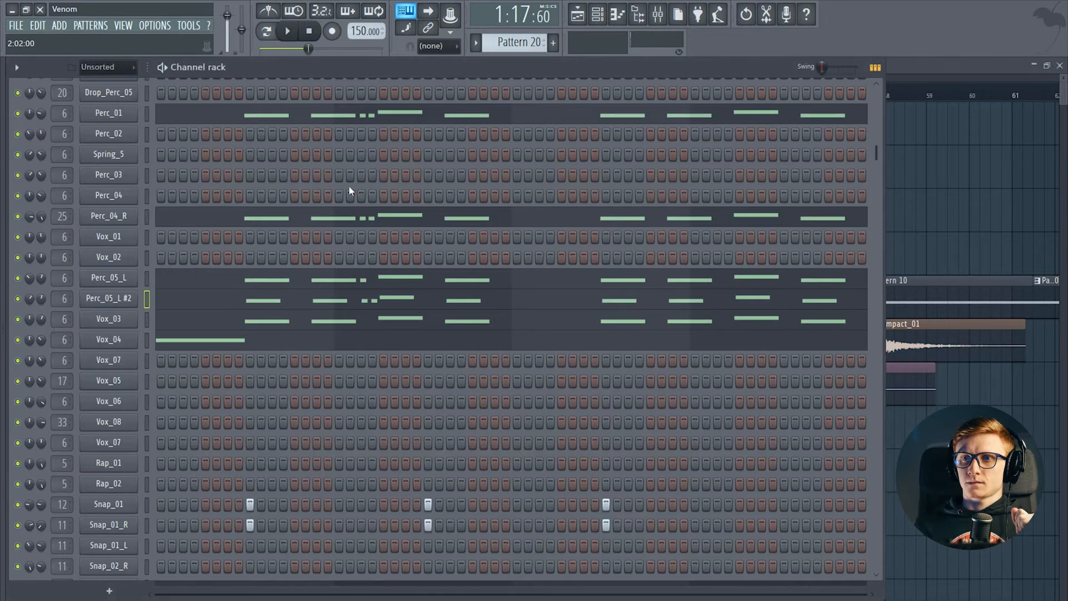
pyautogui.click(17, 216)
pyautogui.press('space')
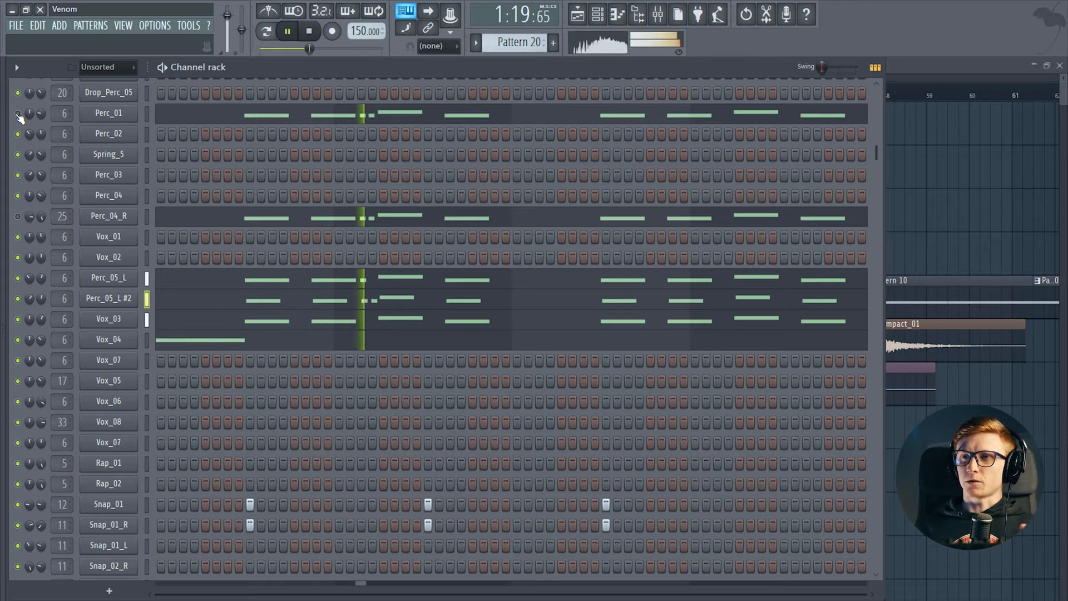
pyautogui.press('space')
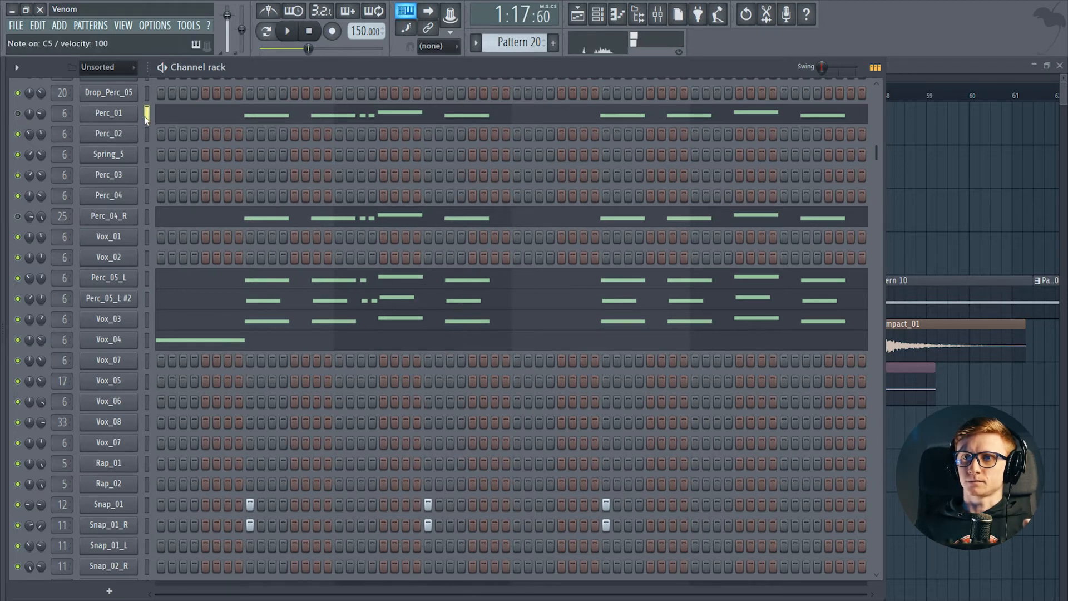
# - Examine Pattern 20's Perc_01 and Perc_04_R notes in the piano roll and play the pattern with all layers active
pyautogui.click(189, 114)
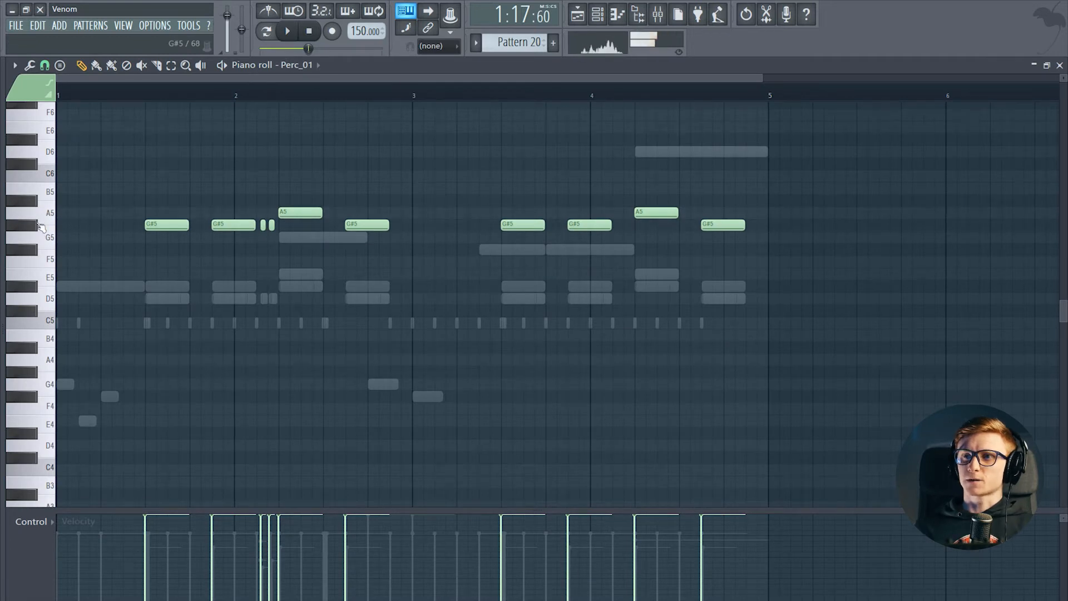
pyautogui.press('F6')
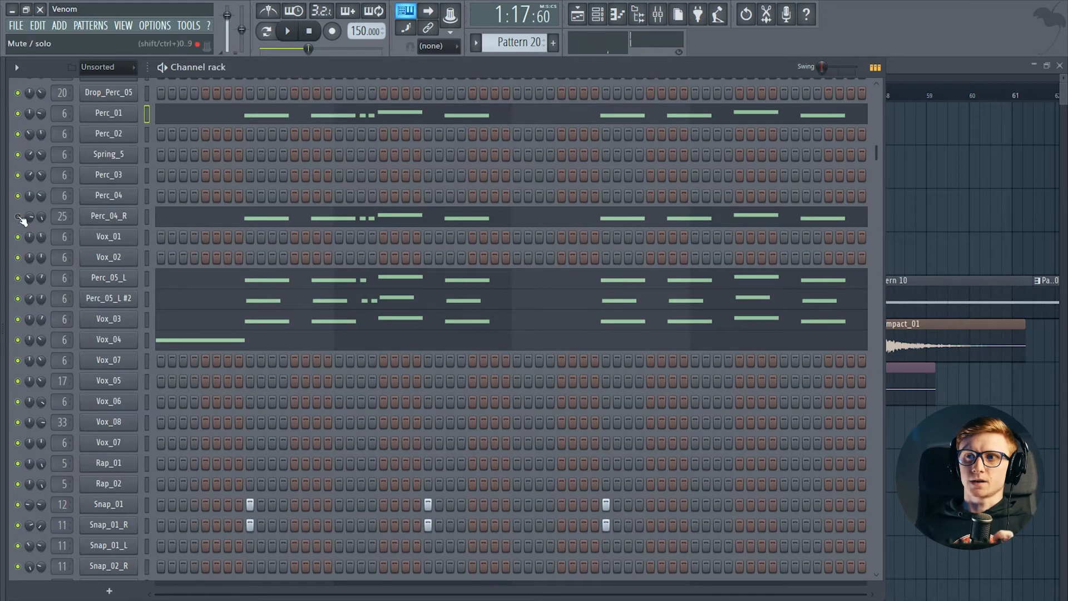
pyautogui.click(182, 221)
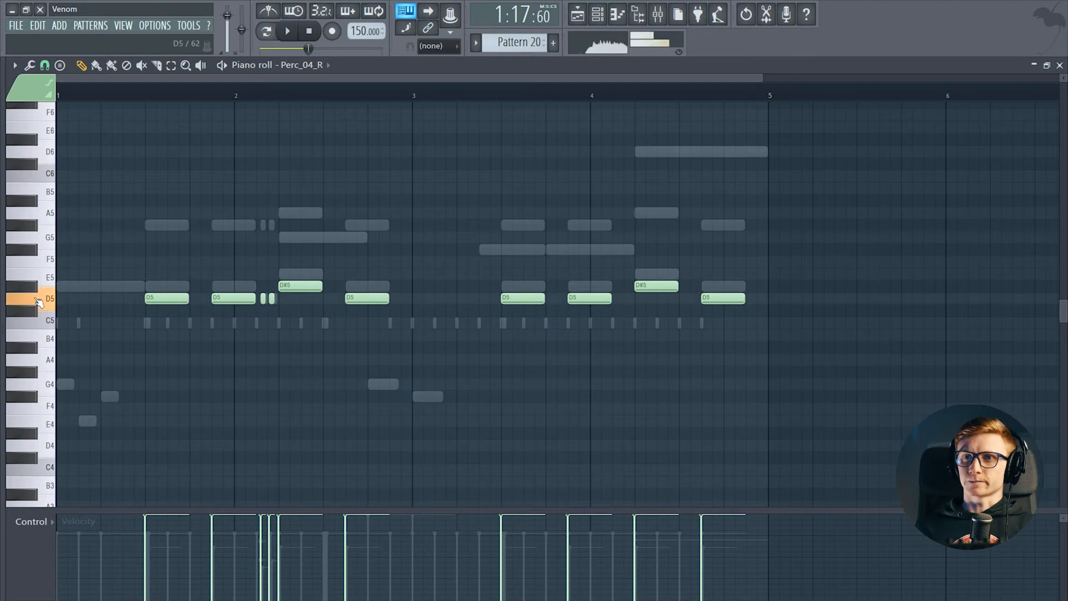
pyautogui.press('F6')
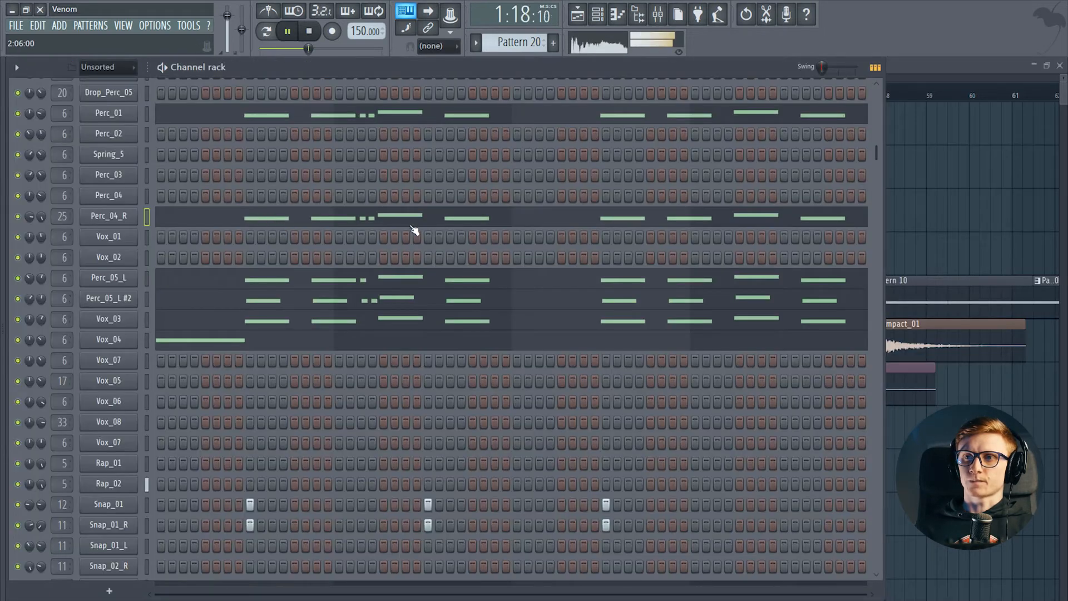
# - Select Pattern 22 in the playlist and review its percussion layers in the channel rack
pyautogui.press('F6')
pyautogui.moveTo(656, 228); pyautogui.dragTo(528, 239)
pyautogui.moveTo(685, 195); pyautogui.dragTo(544, 193)
pyautogui.press('space')
pyautogui.click(567, 133)
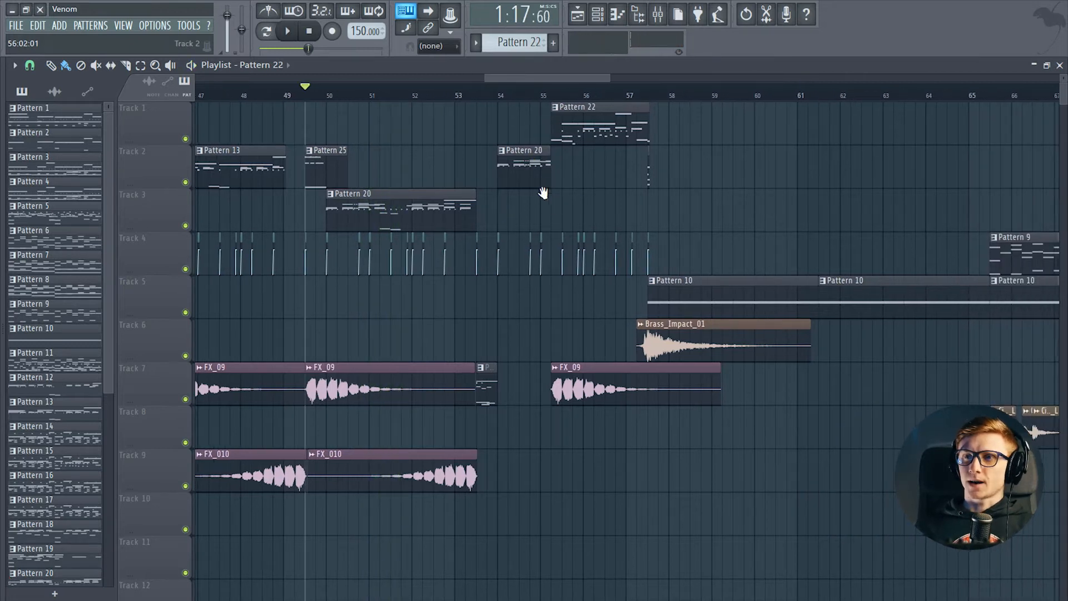
pyautogui.press('F6')
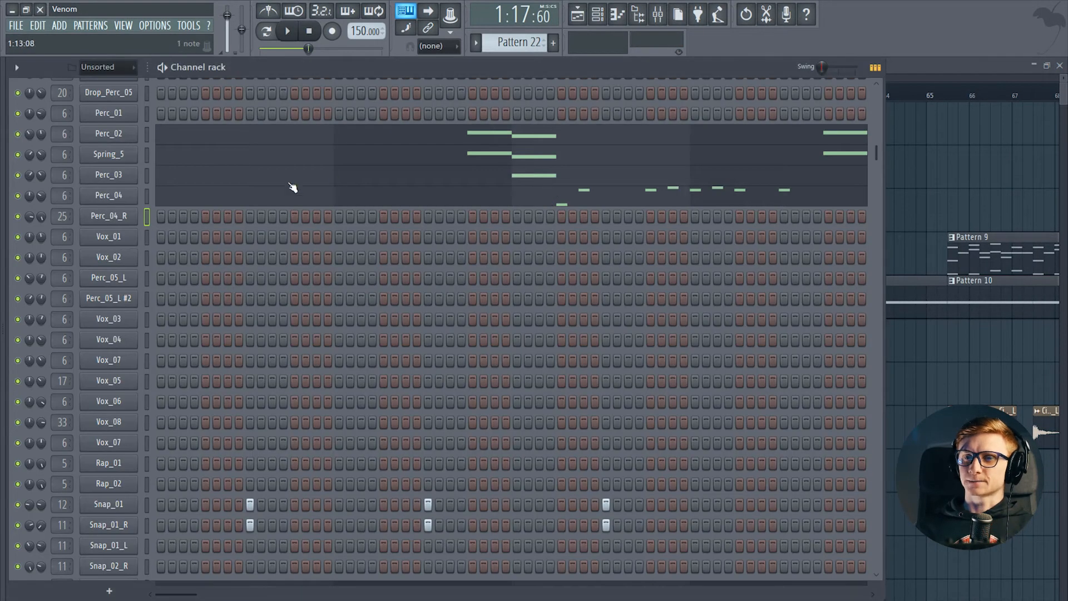
pyautogui.scroll(2, 293, 188)
pyautogui.click(177, 259)
pyautogui.scroll(-2, 270, 249)
pyautogui.press('Escape')
pyautogui.press('Escape')
pyautogui.moveTo(502, 208); pyautogui.dragTo(446, 205)
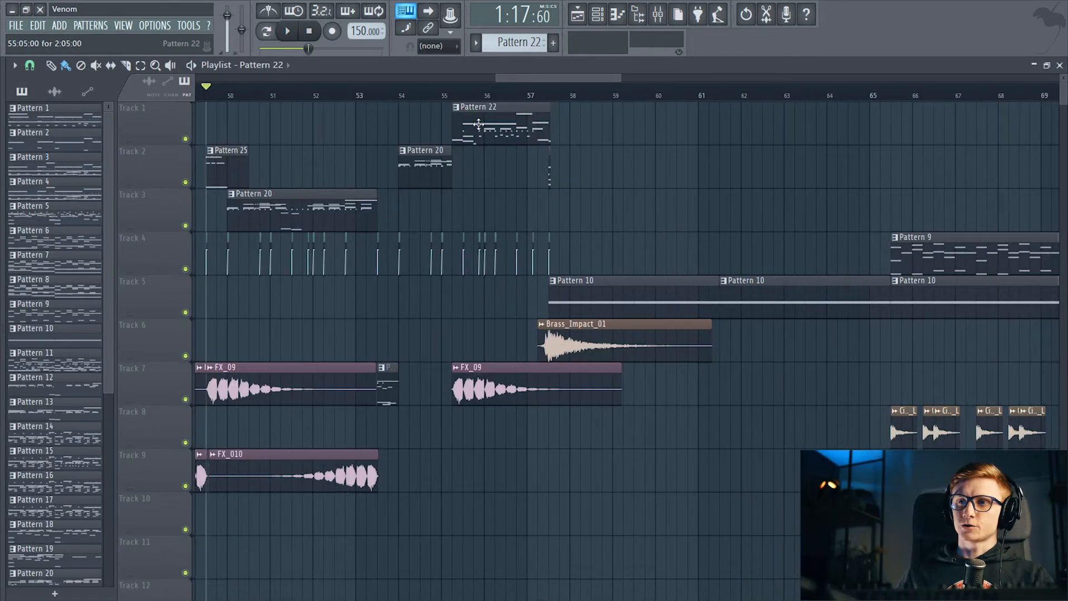
# - Examine the Perc_02, Spring_5, Perc_03 and Perc_04 notes of Pattern 22 one by one in the piano roll
pyautogui.press('F6')
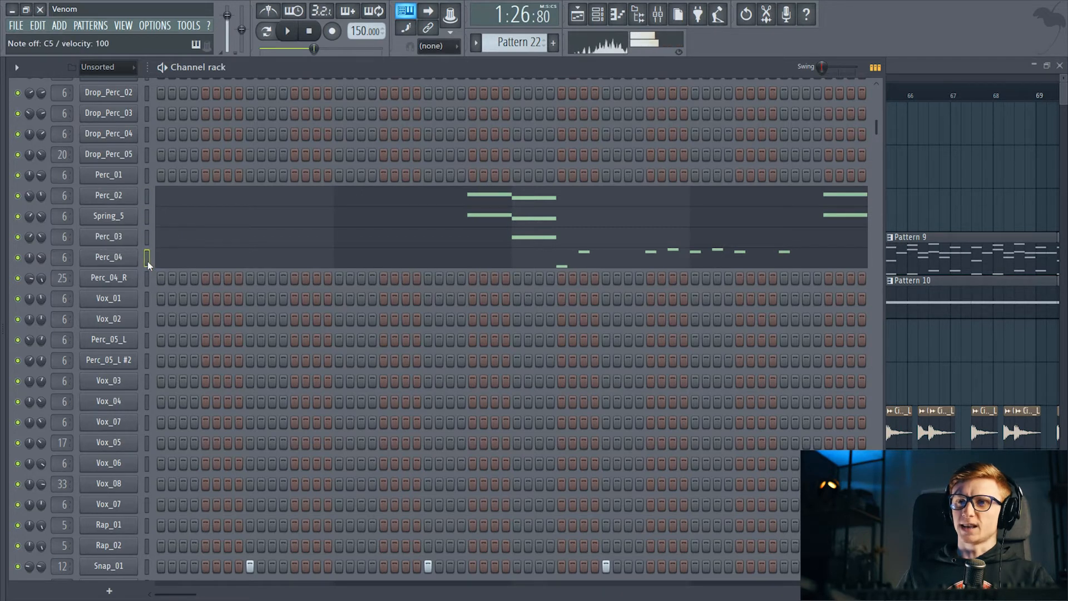
pyautogui.click(189, 207)
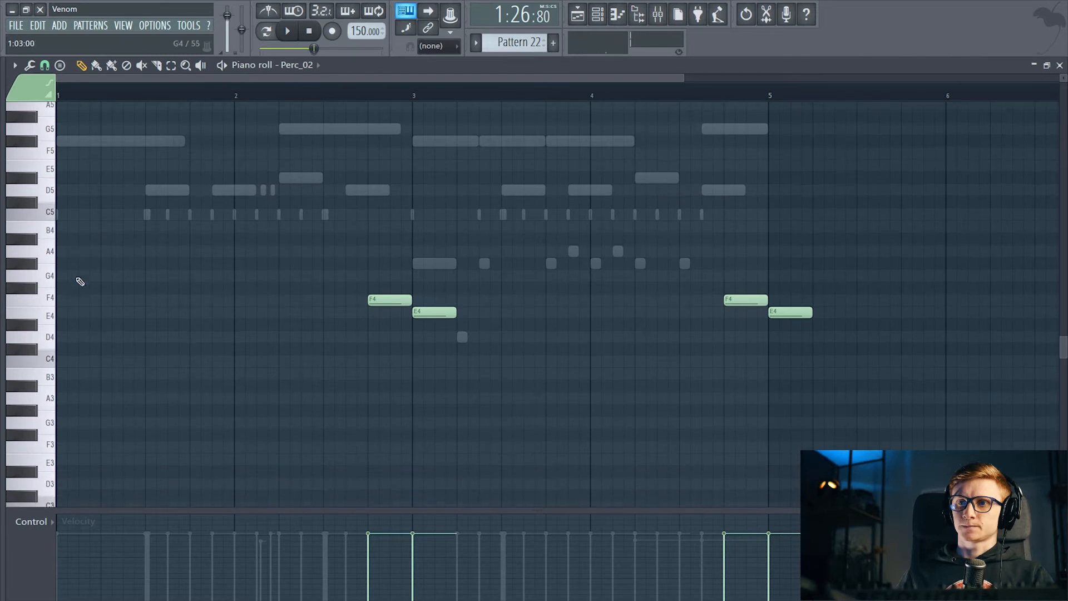
pyautogui.press('Escape')
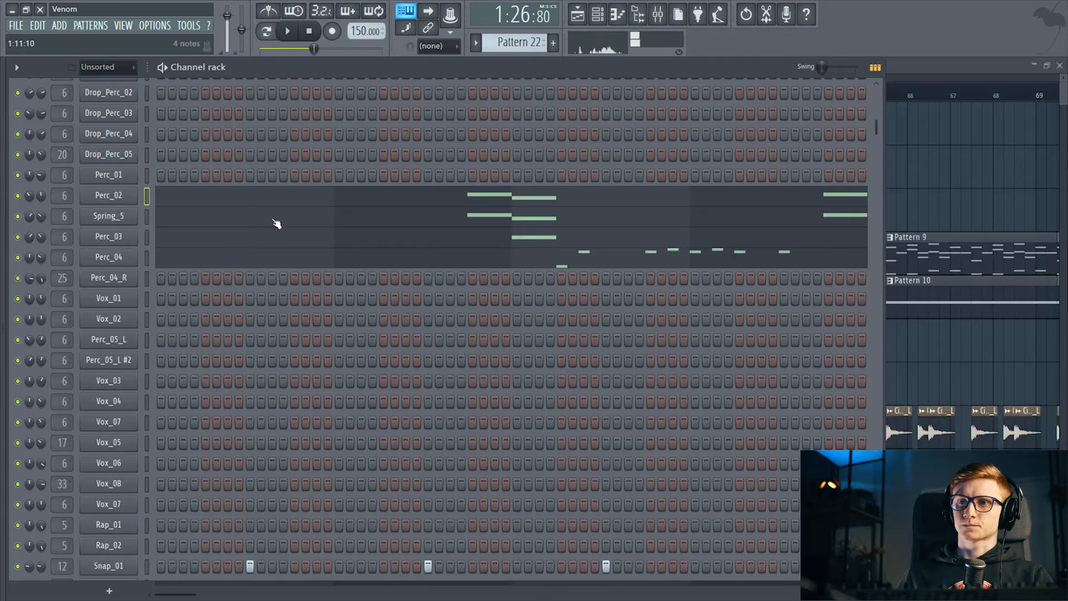
pyautogui.click(277, 223)
pyautogui.press('Escape')
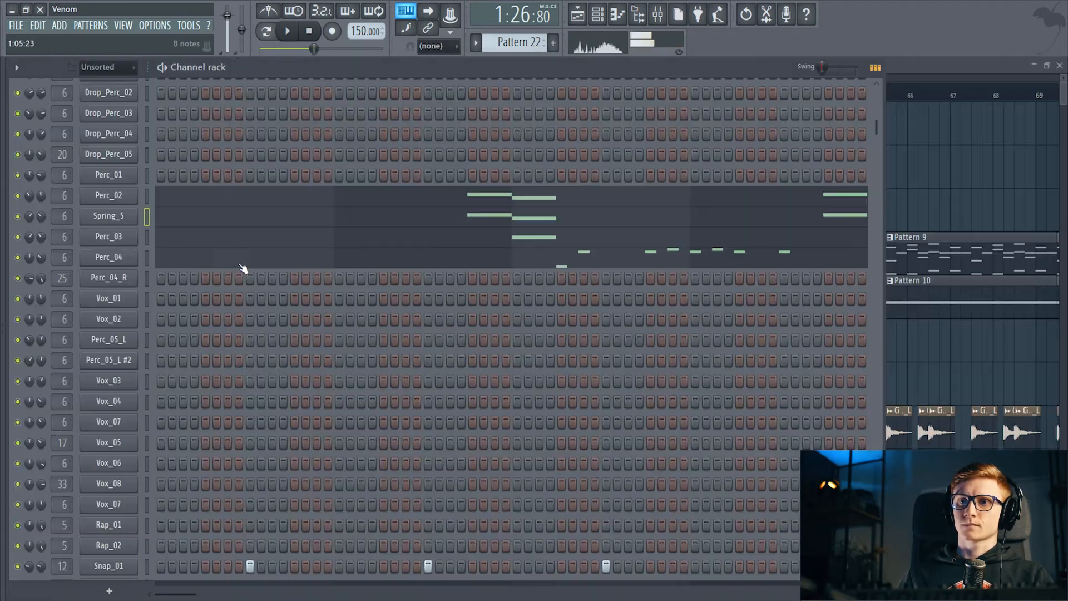
pyautogui.click(317, 241)
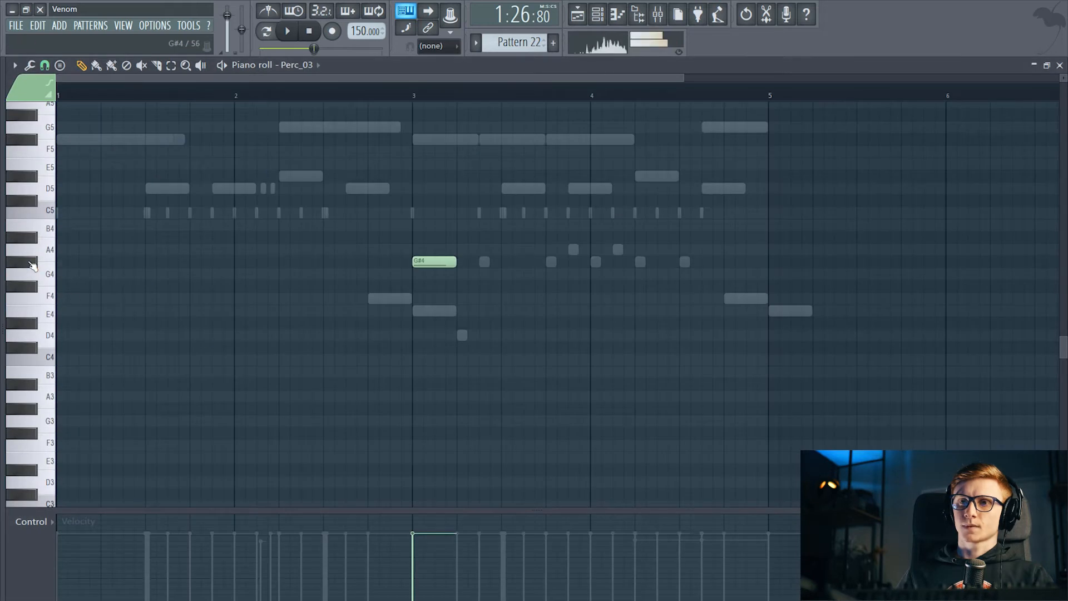
pyautogui.press('Escape')
pyautogui.click(248, 266)
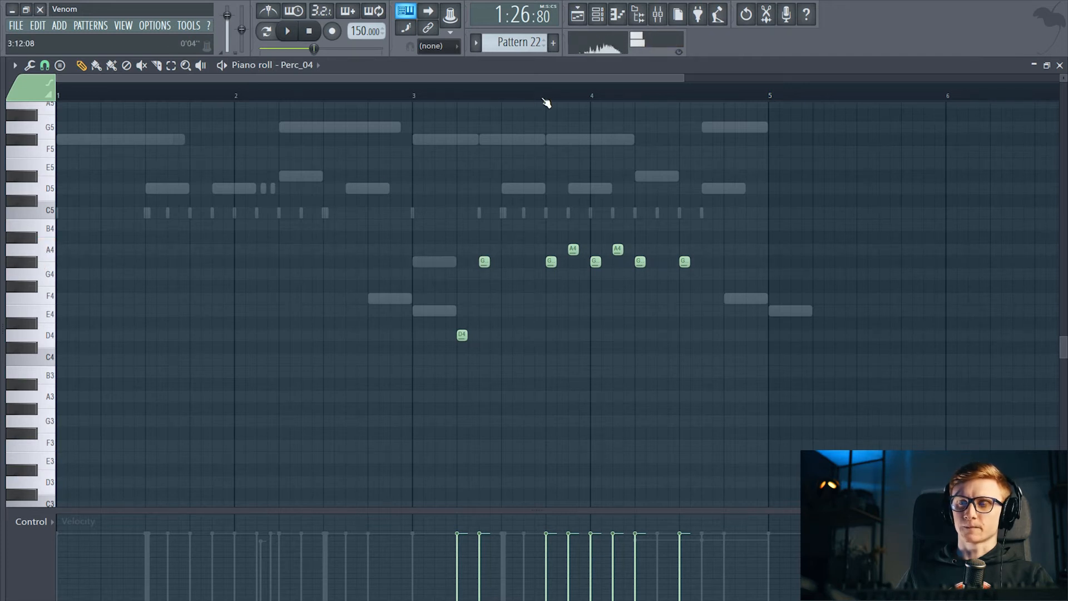
# - Play Pattern 22 with its Perc_04 notes in view, then stop and return to the playlist
pyautogui.press('space')
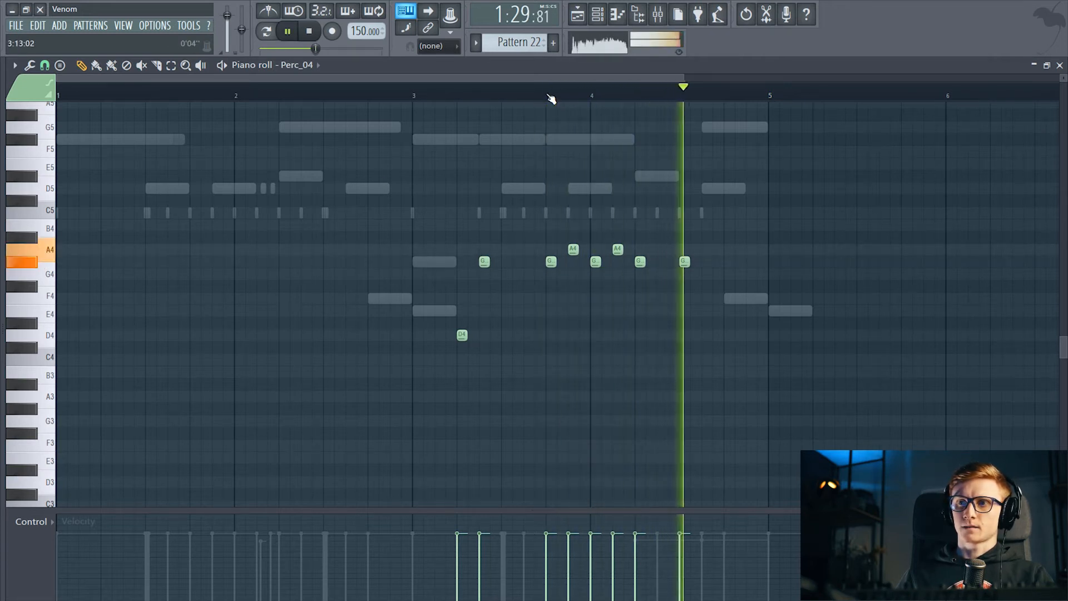
pyautogui.press('Escape')
pyautogui.press('space')
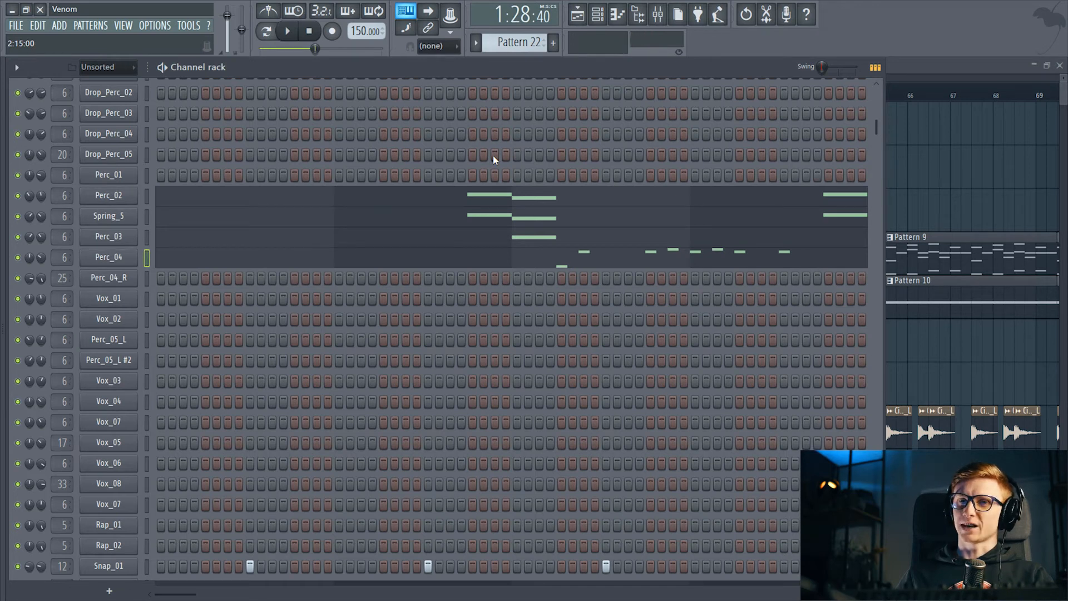
pyautogui.press('F6')
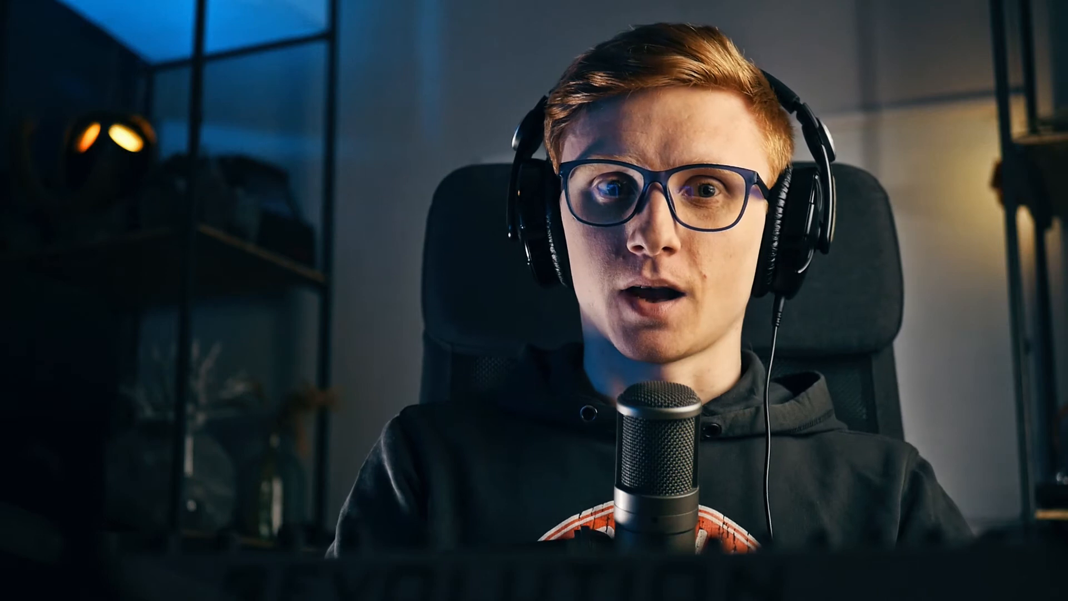
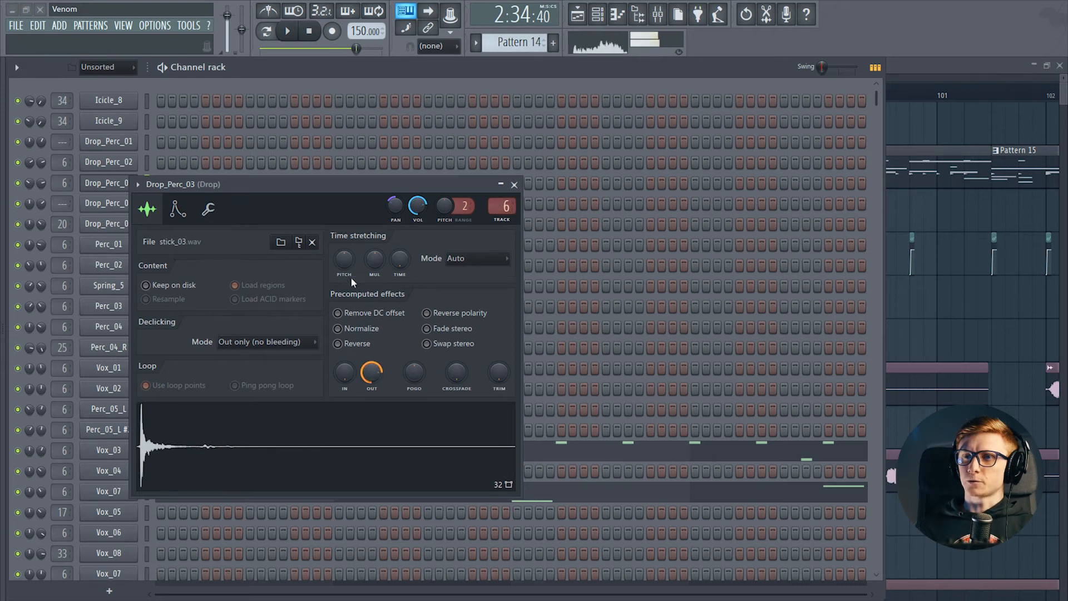
# - Route Drop_Perc_04 to mixer track 6 and raise its time-stretching pitch
pyautogui.press('Escape')
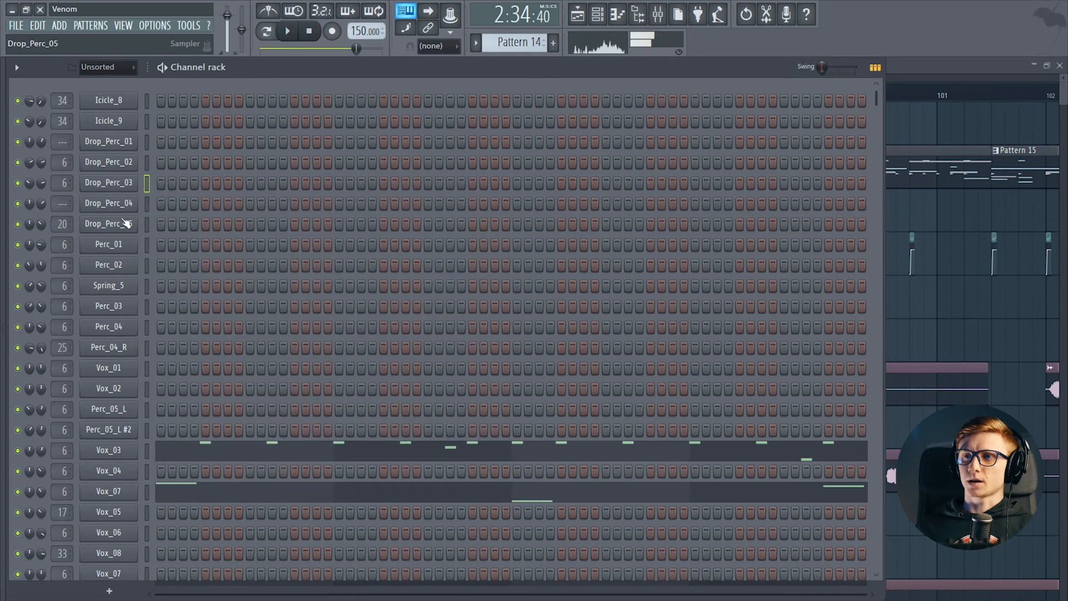
pyautogui.click(99, 204)
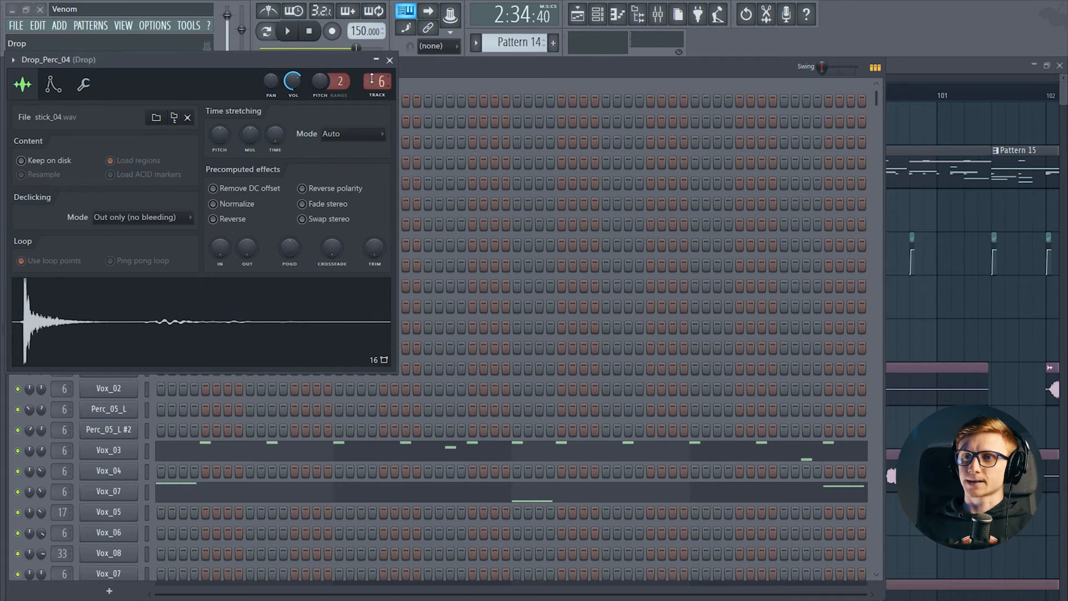
pyautogui.moveTo(262, 68); pyautogui.dragTo(472, 203)
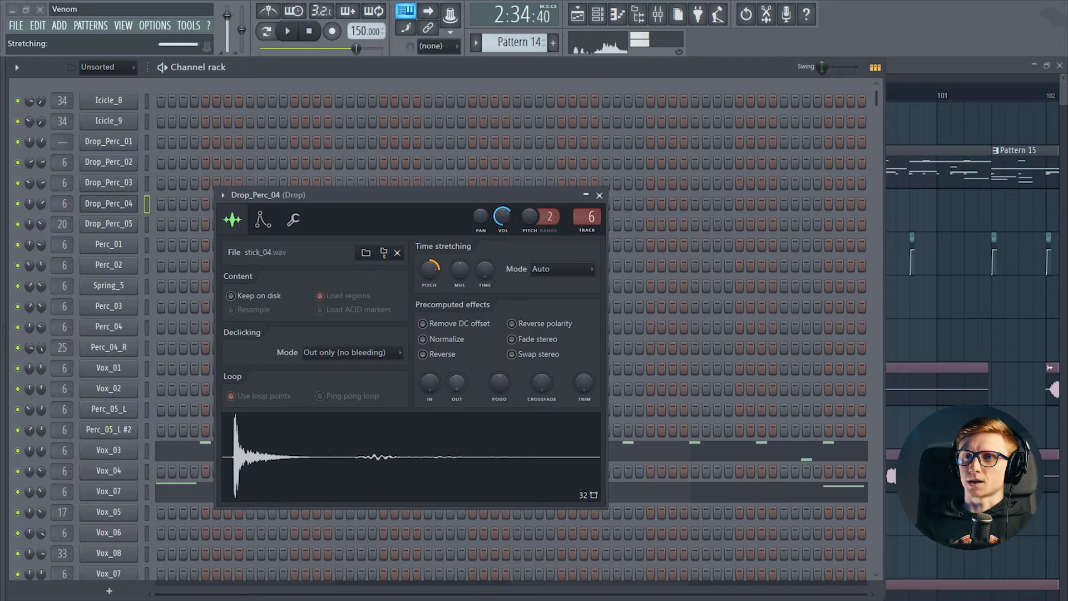
pyautogui.press('Escape')
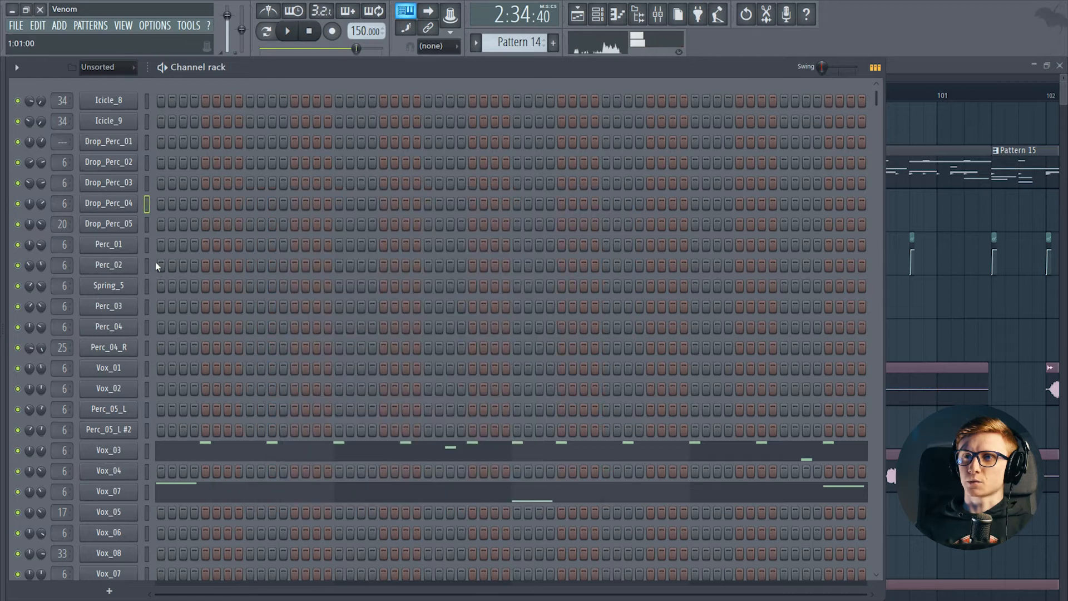
# - Route Drop_Perc_01 to mixer track 6 and check its sampler settings
pyautogui.click(113, 143)
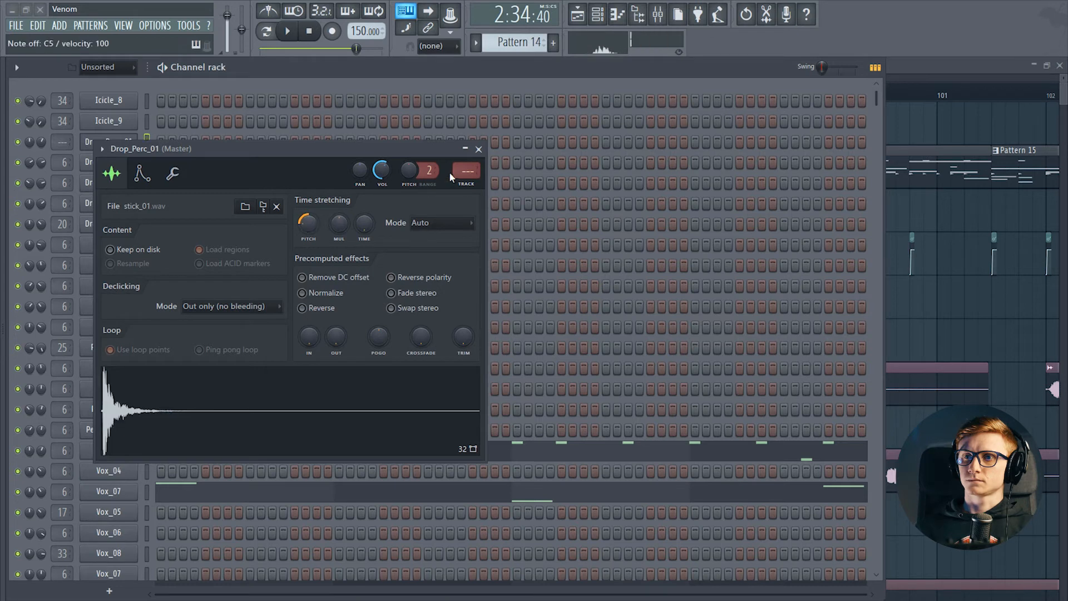
pyautogui.press('Escape')
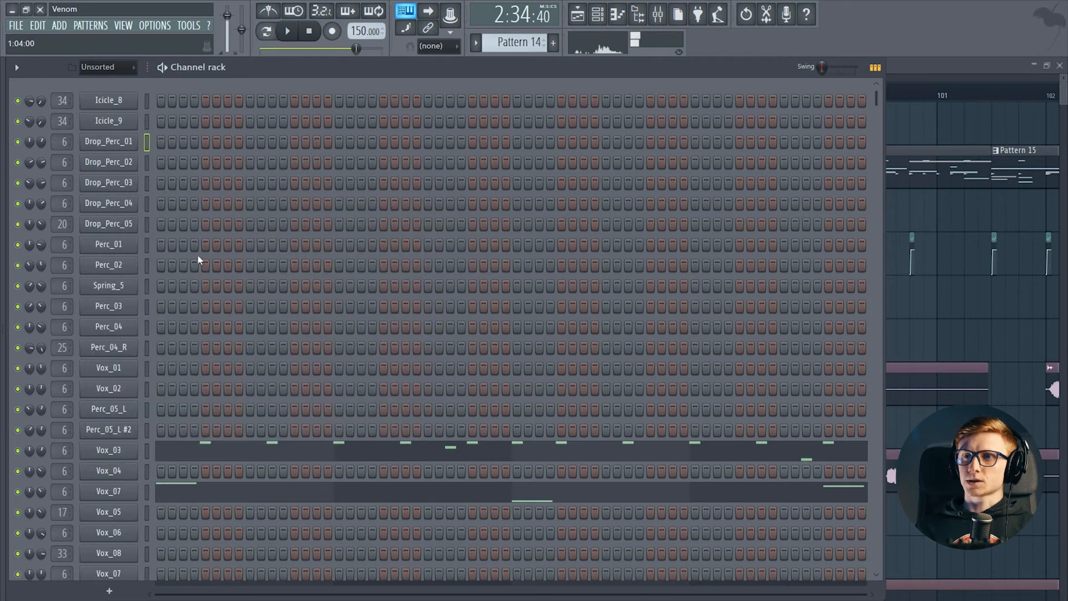
pyautogui.click(132, 147)
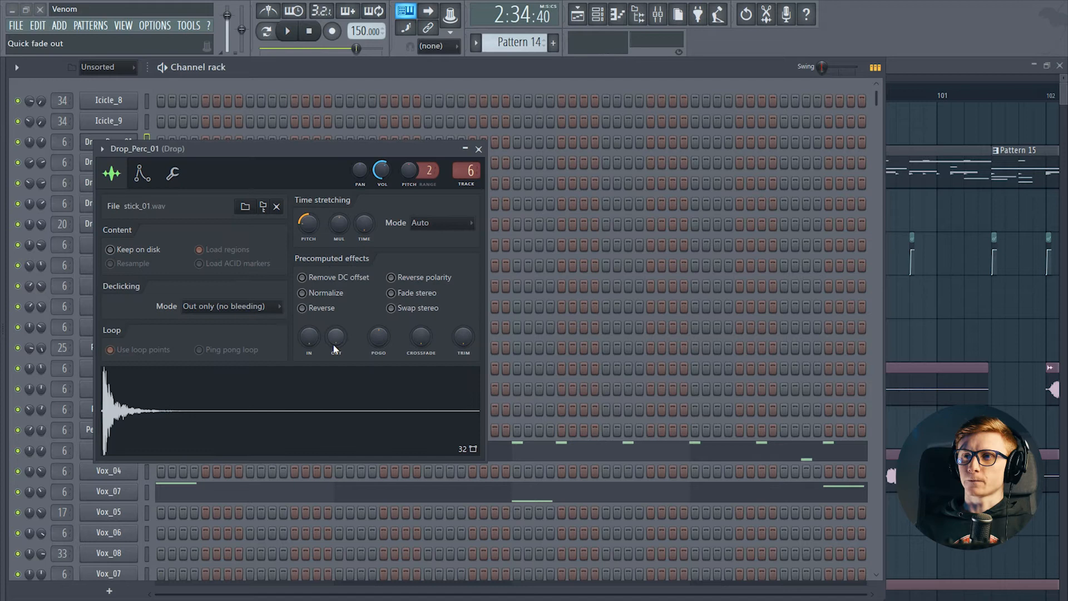
pyautogui.press('Escape')
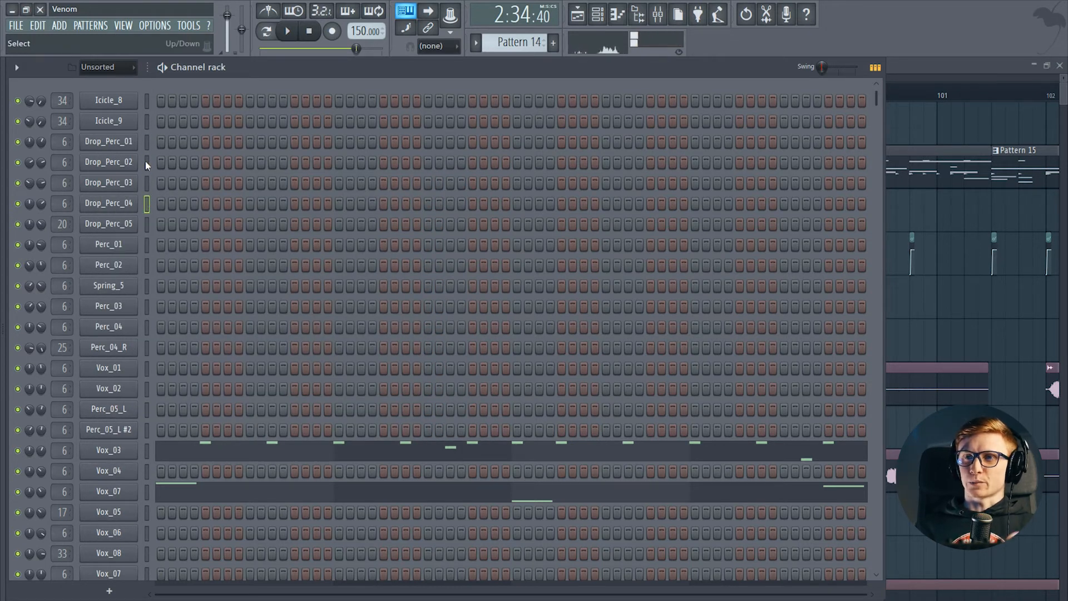
# - Draw five D#4 notes for Drop_Perc_02 in Pattern 14 at 1:05, 1:11, 2:01, 2:07 and 2:13
pyautogui.rightClick(129, 161)
pyautogui.click(142, 163)
pyautogui.scroll(-4, 120, 257)
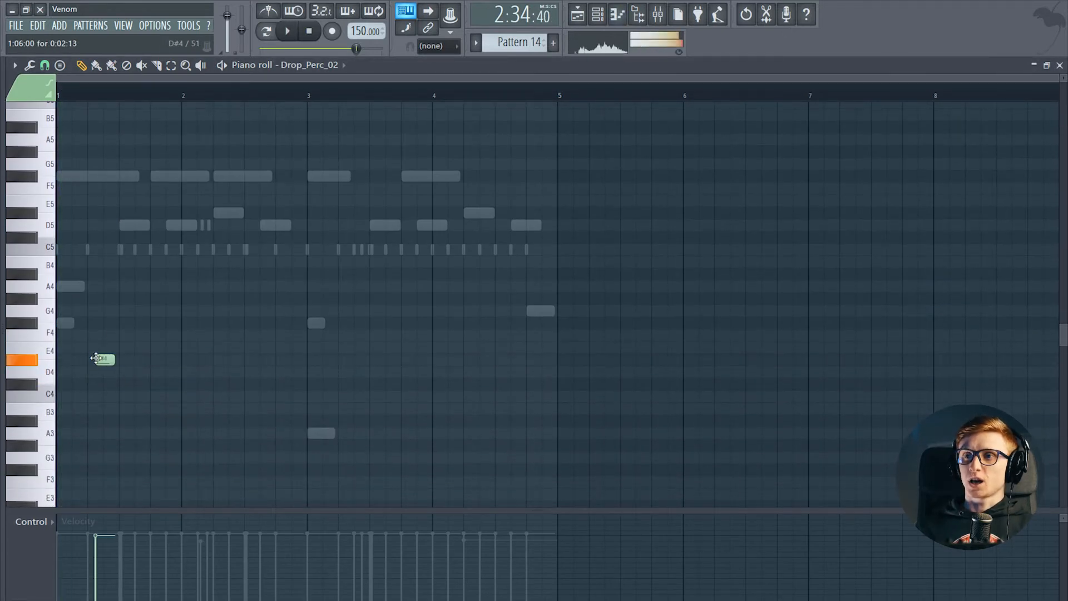
pyautogui.click(140, 359)
pyautogui.click(187, 359)
pyautogui.click(231, 359)
pyautogui.click(278, 359)
# - Duplicate the five Drop_Perc_02 notes into the second half starting at 3:05, and listen to the result
pyautogui.hotkey('ctrl', 'a')
pyautogui.moveTo(99, 361); pyautogui.dragTo(350, 364)
pyautogui.rightClick(323, 329)
pyautogui.scroll(-2, 326, 324)
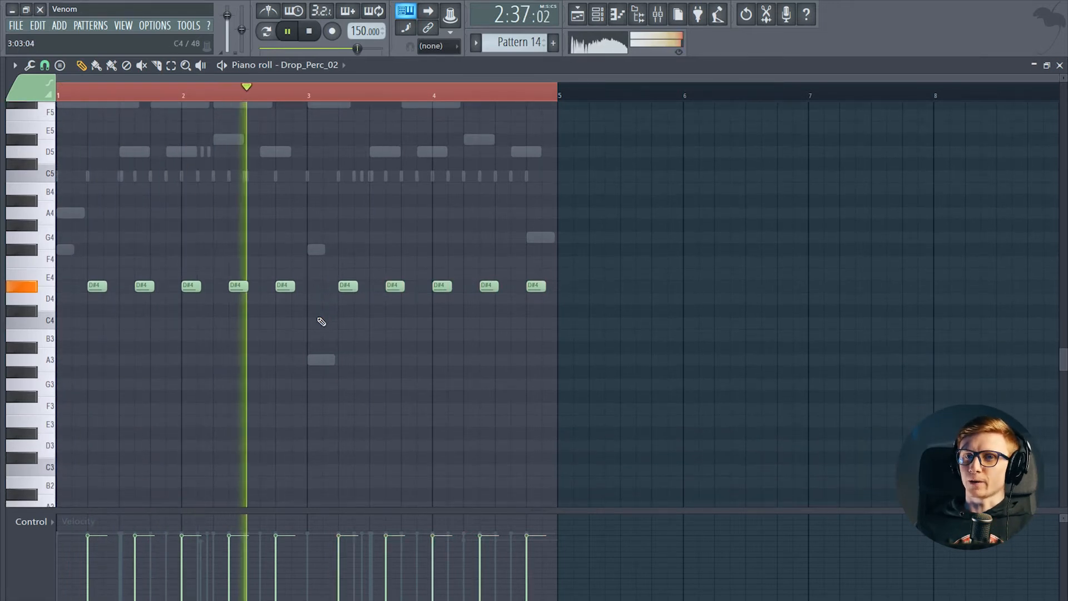
# - Copy all the Drop_Perc_02 notes into the Drop_Perc_04 piano roll
pyautogui.hotkey('ctrl', 'a')
pyautogui.hotkey('ctrl', 'c')
pyautogui.press('Escape')
pyautogui.press('space')
pyautogui.rightClick(129, 201)
pyautogui.click(141, 205)
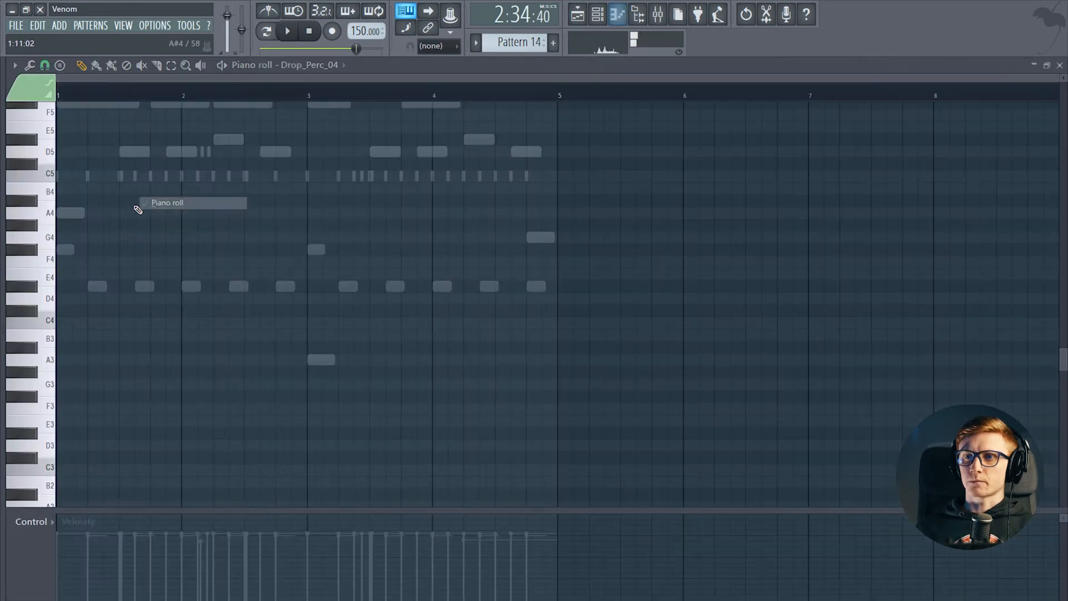
pyautogui.hotkey('ctrl', 'v')
# - Audition the pasted Drop_Perc_04 notes and nudge them all slightly ahead of the grid
pyautogui.scroll(5, 78, 96)
pyautogui.press('space')
pyautogui.press('space')
pyautogui.click(45, 66)
pyautogui.click(61, 111)
pyautogui.scroll(-2, 52, 269)
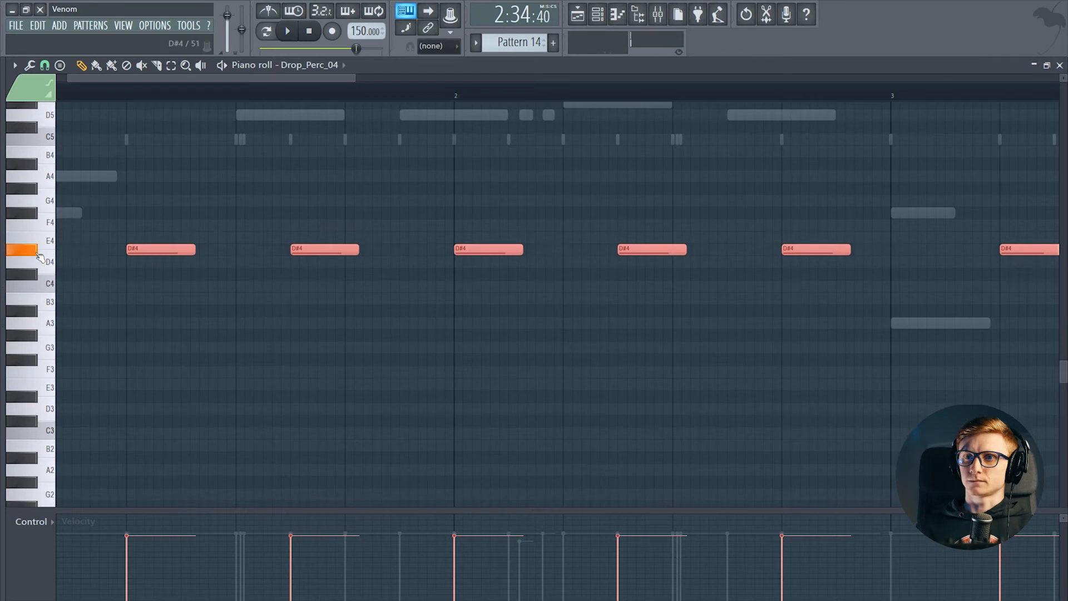
pyautogui.scroll(3, 112, 91)
pyautogui.press('space')
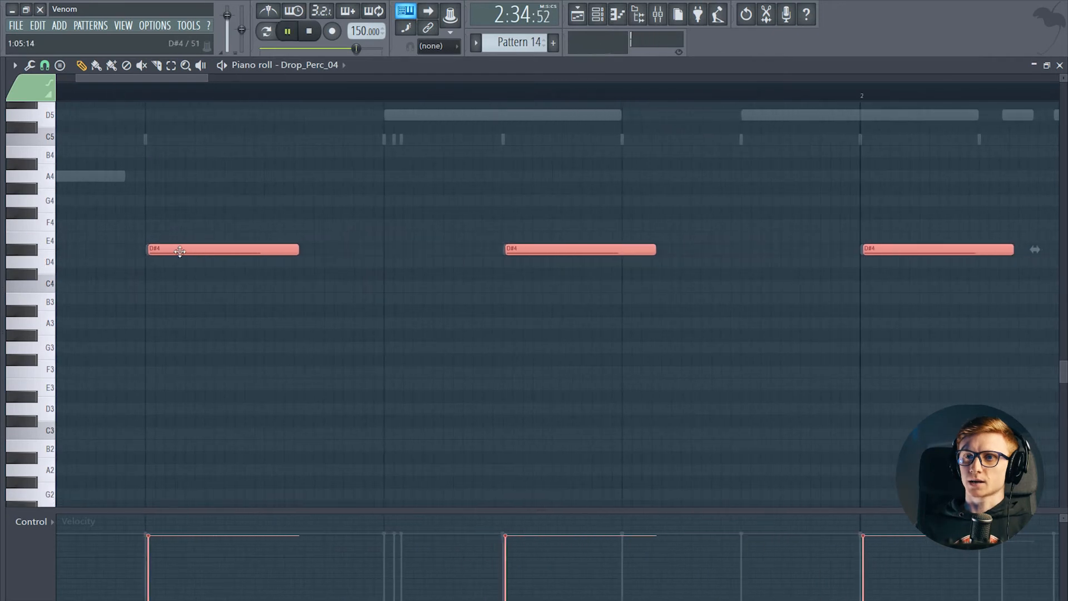
pyautogui.press('space')
pyautogui.moveTo(180, 251); pyautogui.dragTo(173, 251)
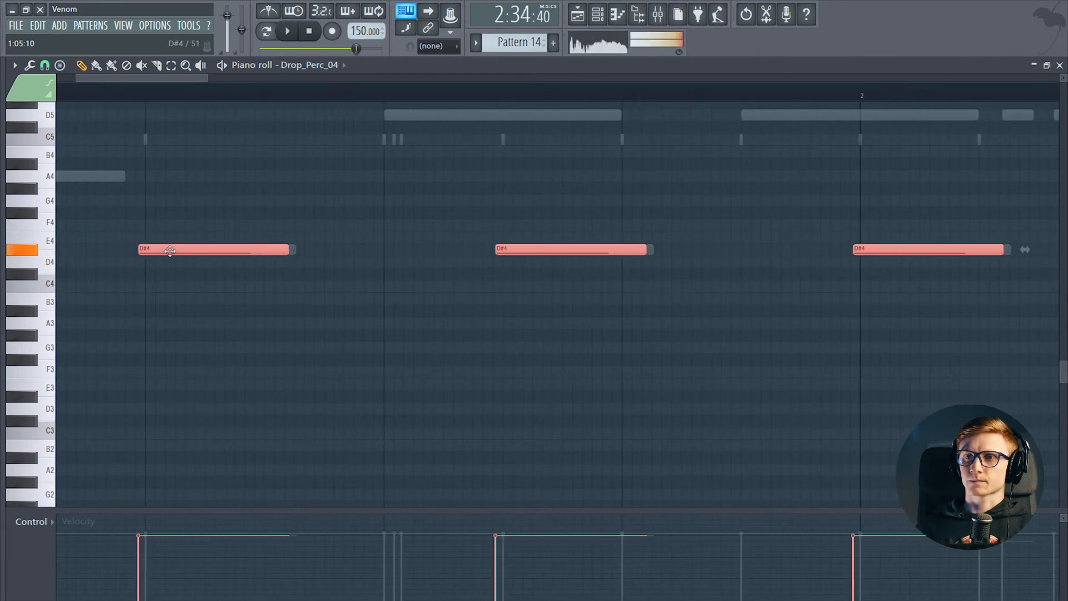
# - Shift all the Drop_Perc_02 notes in Pattern 14 slightly later, just behind the grid
pyautogui.press('F6')
pyautogui.click(177, 164)
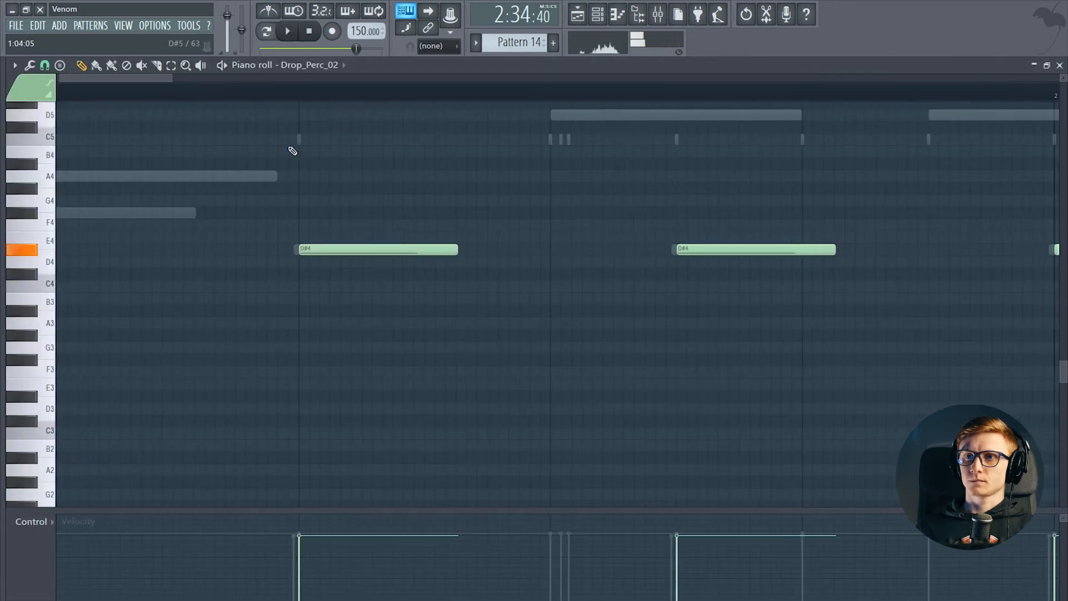
pyautogui.hotkey('ctrl', 'a')
pyautogui.moveTo(338, 251); pyautogui.dragTo(342, 251)
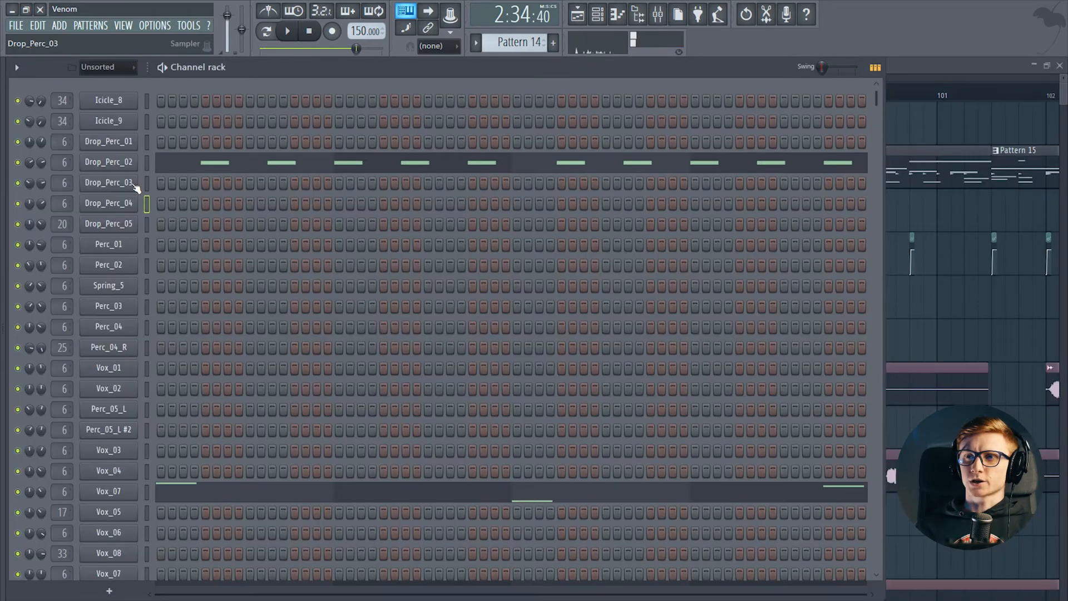
# - Paste the offset D#4 notes into the Drop_Perc_03 piano roll and listen to the pattern
pyautogui.rightClick(133, 185)
pyautogui.click(148, 182)
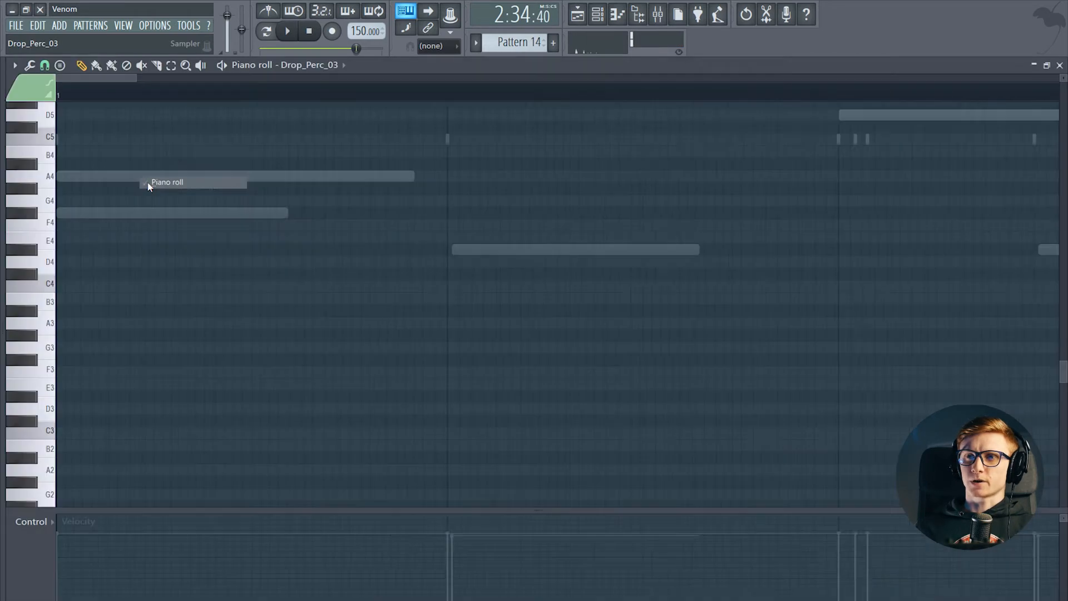
pyautogui.hotkey('ctrl', 'v')
pyautogui.press('Escape')
pyautogui.press('space')
# - Paste the same notes into the Drop_Perc_04 piano roll, raise them all to G#4 and audition the layered percussion
pyautogui.rightClick(132, 205)
pyautogui.click(146, 203)
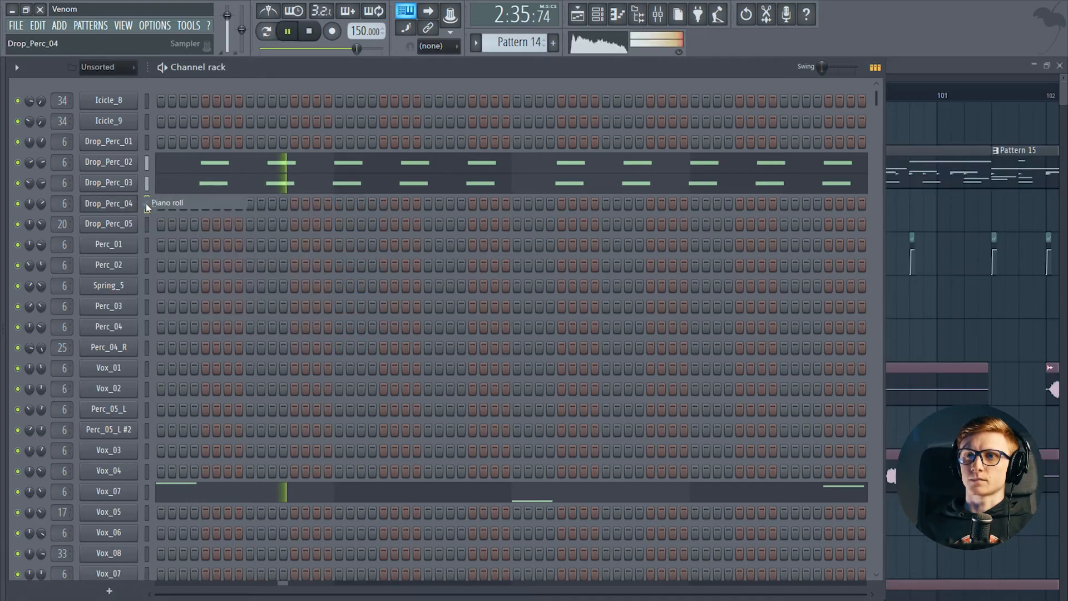
pyautogui.hotkey('ctrl', 'v')
pyautogui.press('space')
pyautogui.moveTo(345, 250); pyautogui.dragTo(353, 192)
pyautogui.press('space')
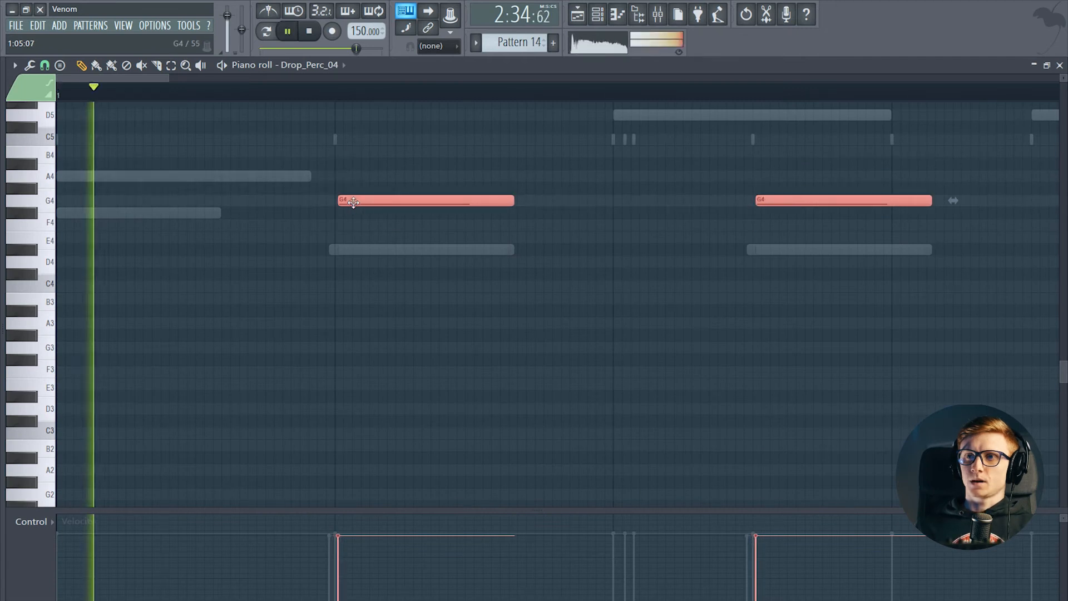
pyautogui.scroll(-2, 296, 119)
pyautogui.scroll(-1, 297, 118)
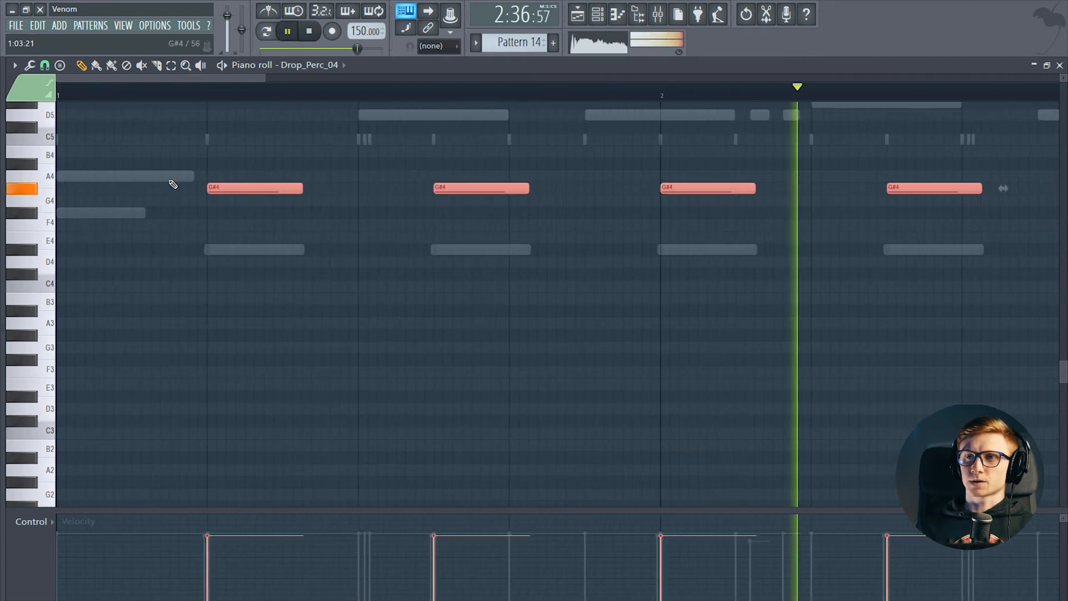
pyautogui.scroll(2, 191, 120)
pyautogui.scroll(-1, 167, 126)
pyautogui.scroll(-1, 154, 121)
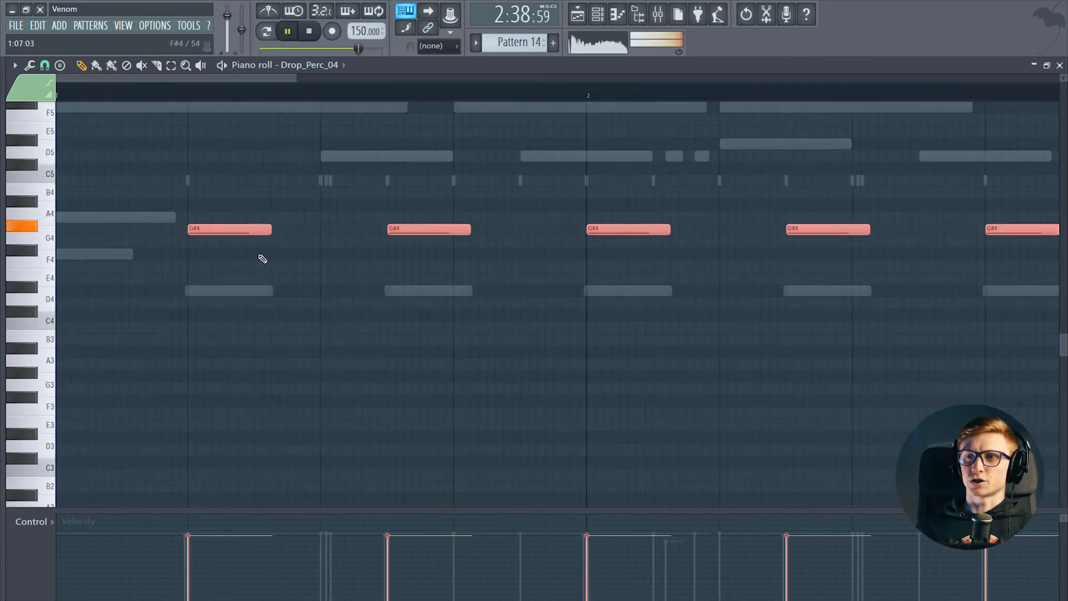
# - Check Drop_Perc_04's sampler pitch settings, and shift all its G#4 notes slightly later than the grid
pyautogui.press('F6')
pyautogui.click(100, 203)
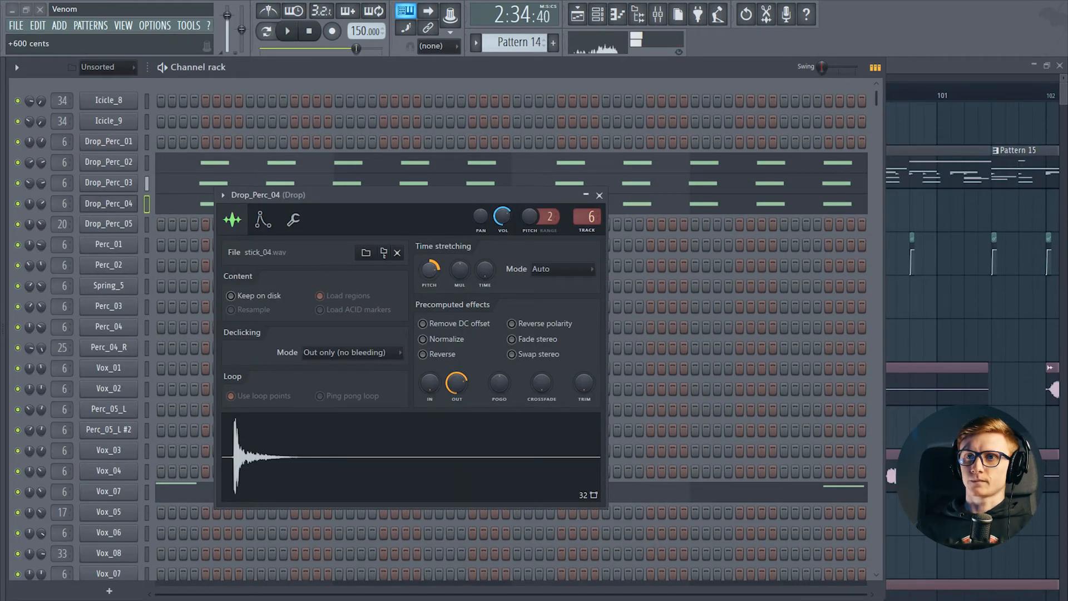
pyautogui.press('Escape')
pyautogui.click(192, 213)
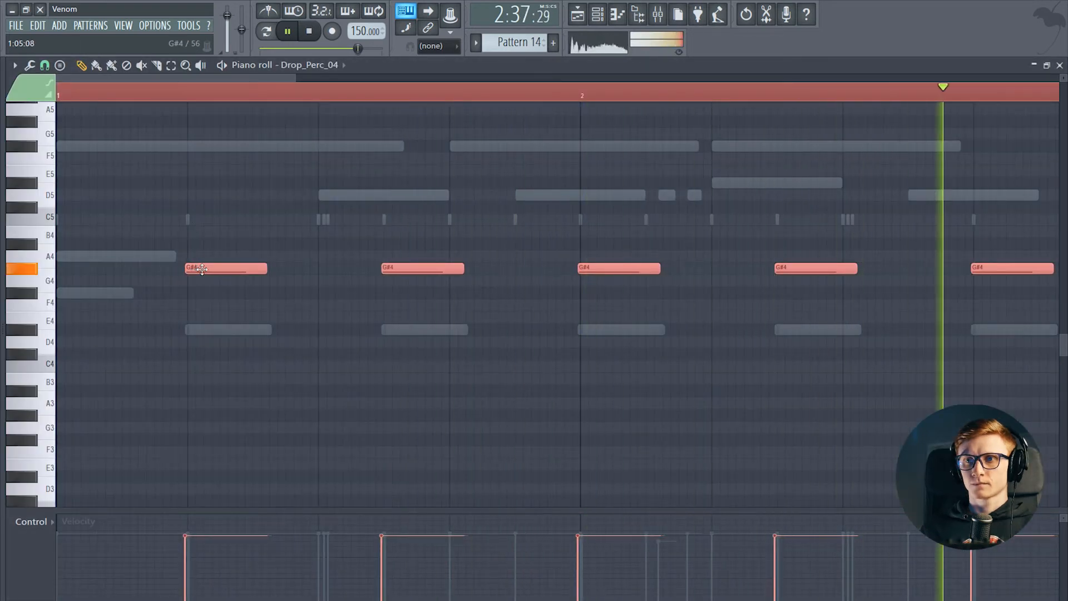
pyautogui.moveTo(200, 268); pyautogui.dragTo(209, 268)
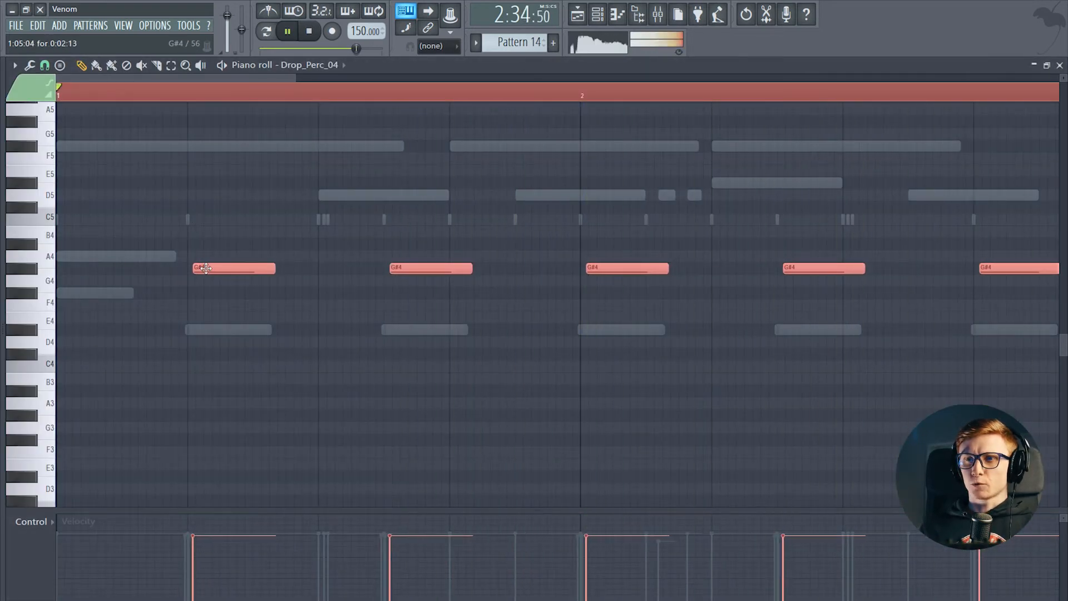
pyautogui.press('Escape')
# - Set snapping to Step and add Drop_Perc_03 notes E4 at 1:15, B3 at 2:05 and C#4 at 2:11 during playback
pyautogui.press('F6')
pyautogui.press('F6')
pyautogui.click(153, 188)
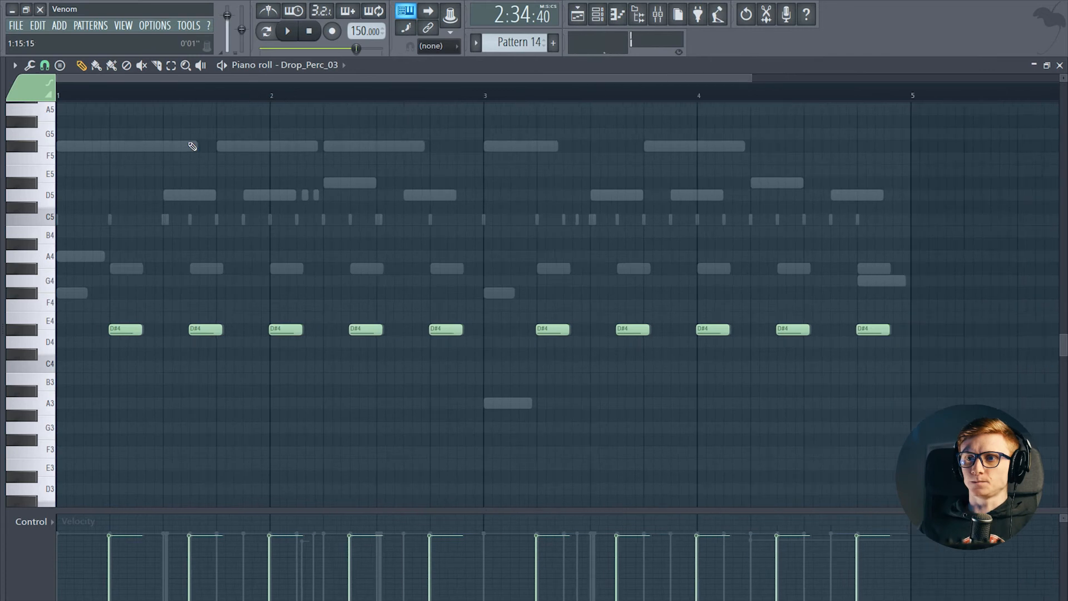
pyautogui.click(45, 65)
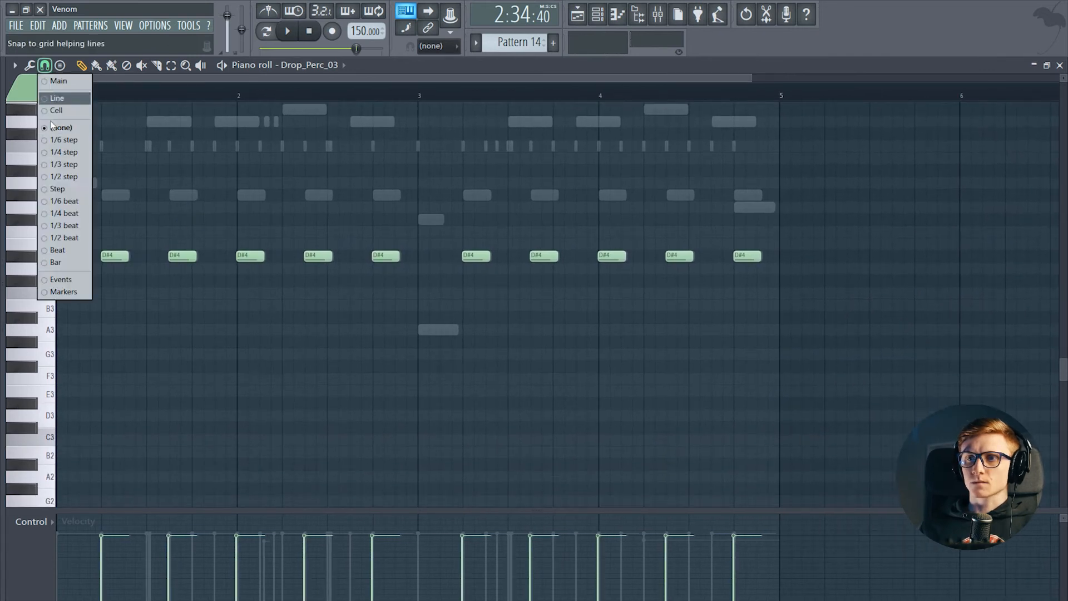
pyautogui.click(59, 192)
pyautogui.scroll(1, 153, 263)
pyautogui.press('space')
pyautogui.click(221, 277)
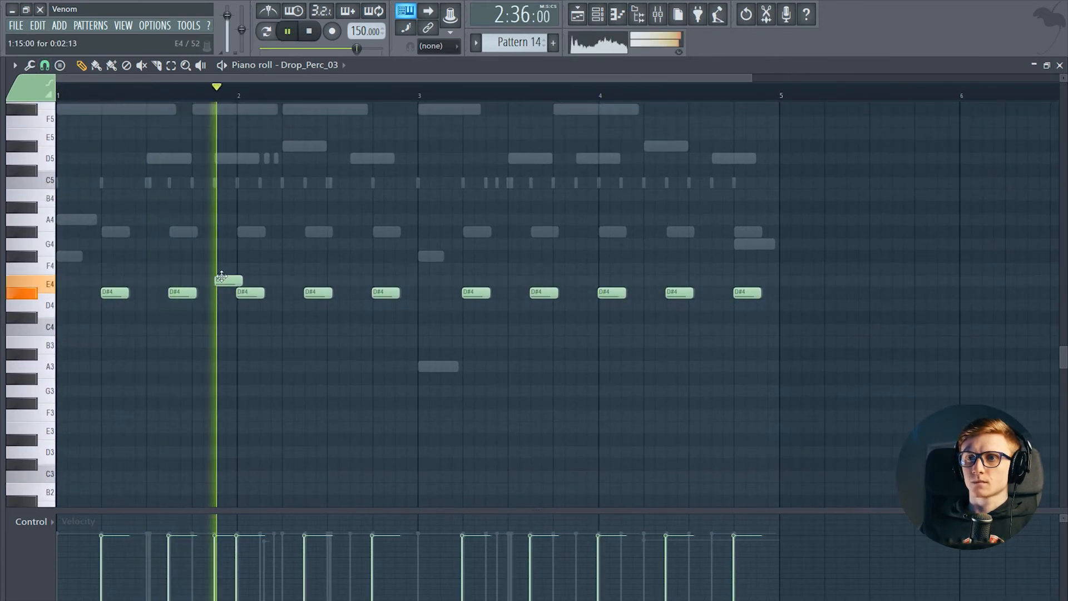
pyautogui.click(287, 342)
pyautogui.click(353, 318)
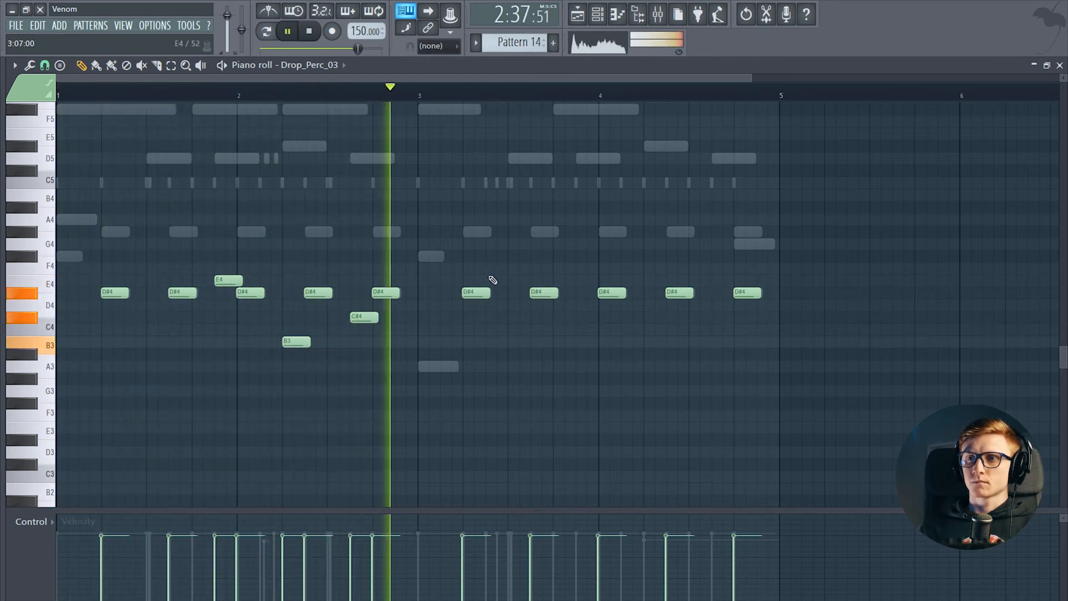
# - Repeat the extra Drop_Perc_03 notes in the second half: E4 at 3:15, B3 at 4:05 and C#4 at 4:11
pyautogui.click(580, 280)
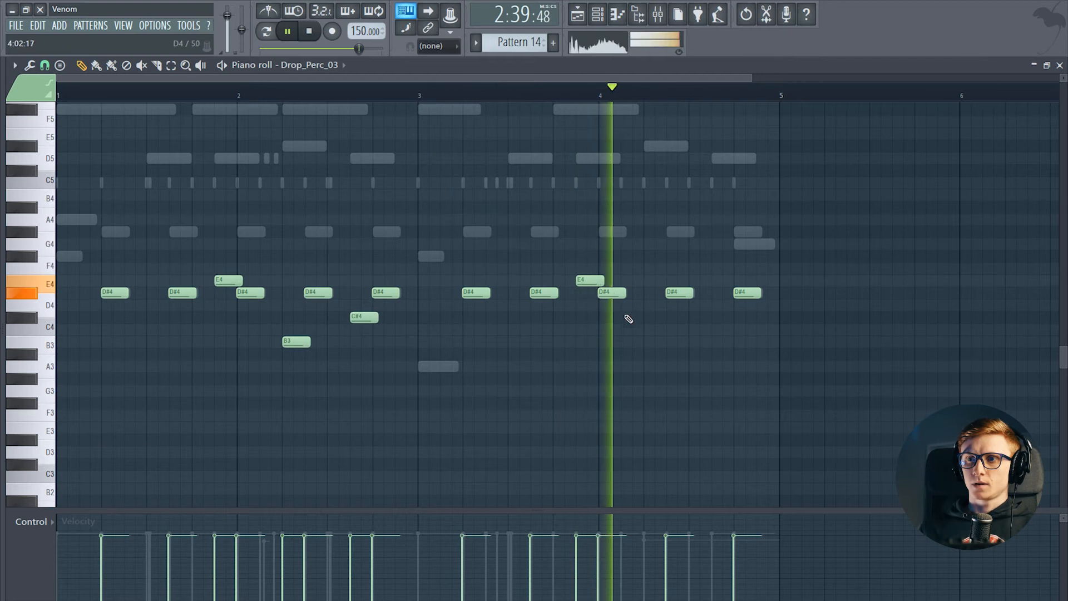
pyautogui.click(647, 342)
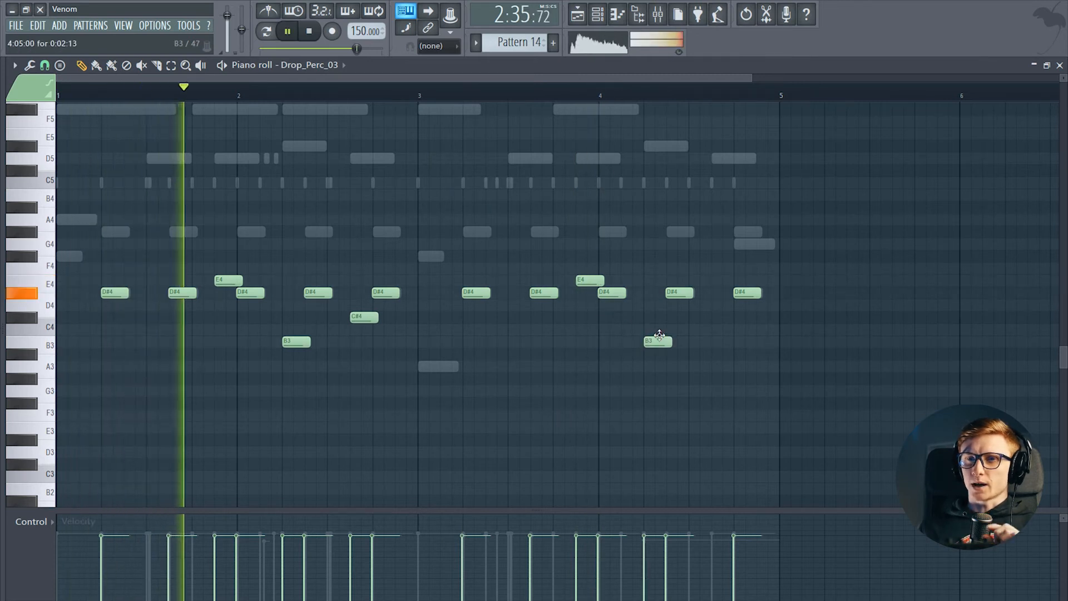
pyautogui.click(716, 317)
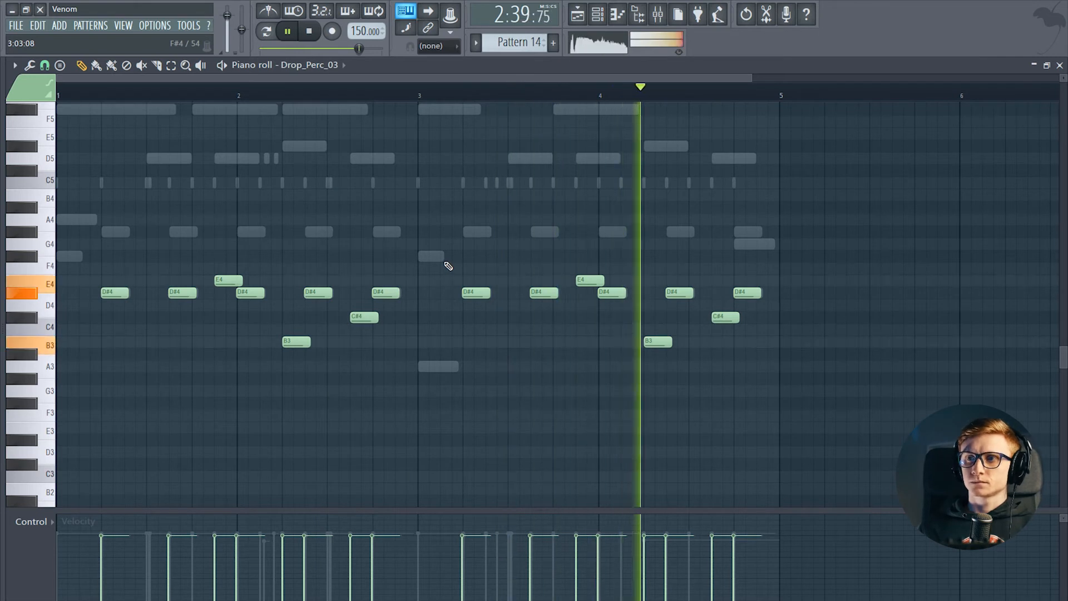
pyautogui.press('space')
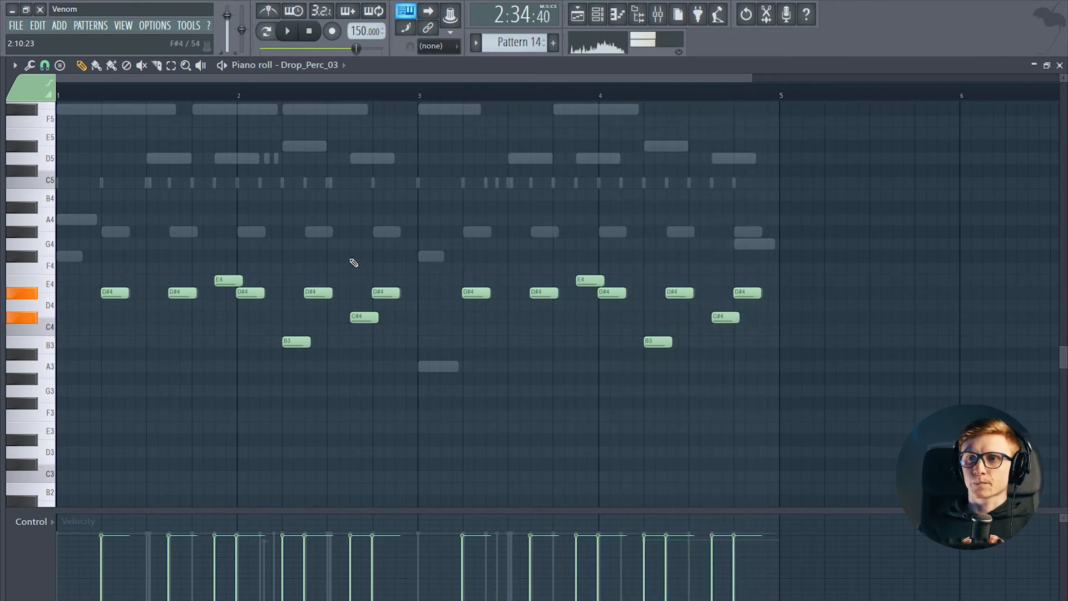
# - Place a note for Vox_03 at 1:05 in Pattern 14 and raise it to D#6
pyautogui.press('F6')
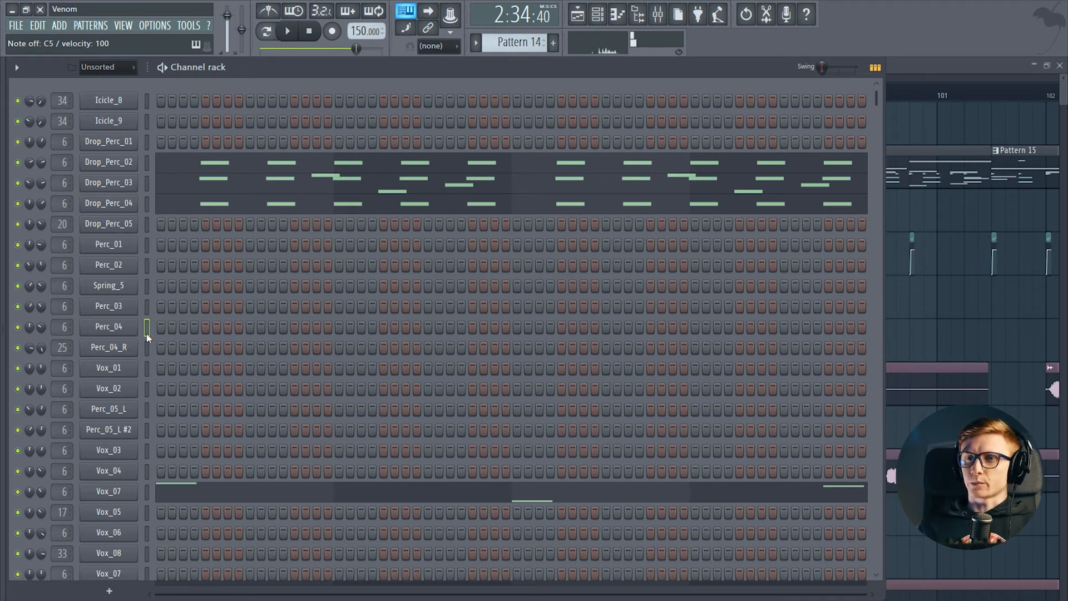
pyautogui.rightClick(140, 453)
pyautogui.click(149, 440)
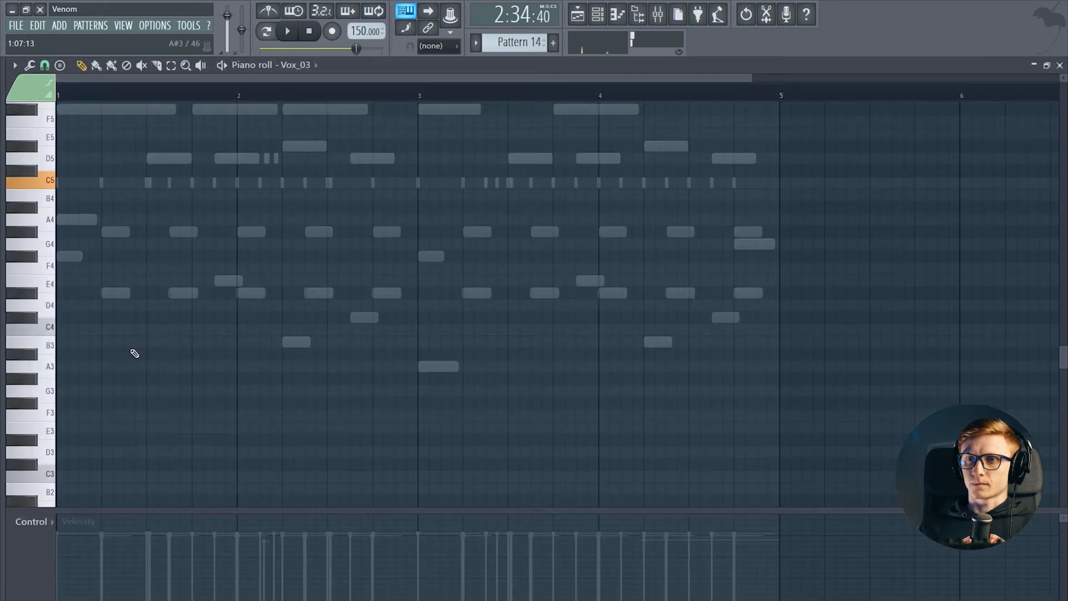
pyautogui.scroll(5, 106, 323)
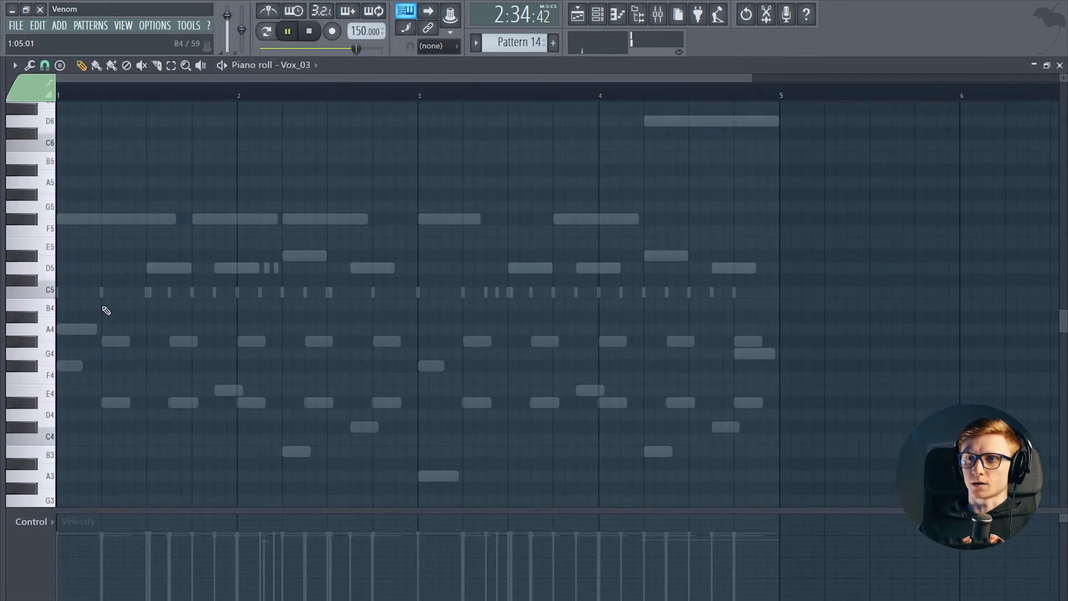
pyautogui.press('space')
pyautogui.press('space')
pyautogui.click(104, 289)
pyautogui.press('space')
pyautogui.moveTo(123, 296); pyautogui.dragTo(118, 148)
pyautogui.scroll(5, 142, 239)
pyautogui.press('space')
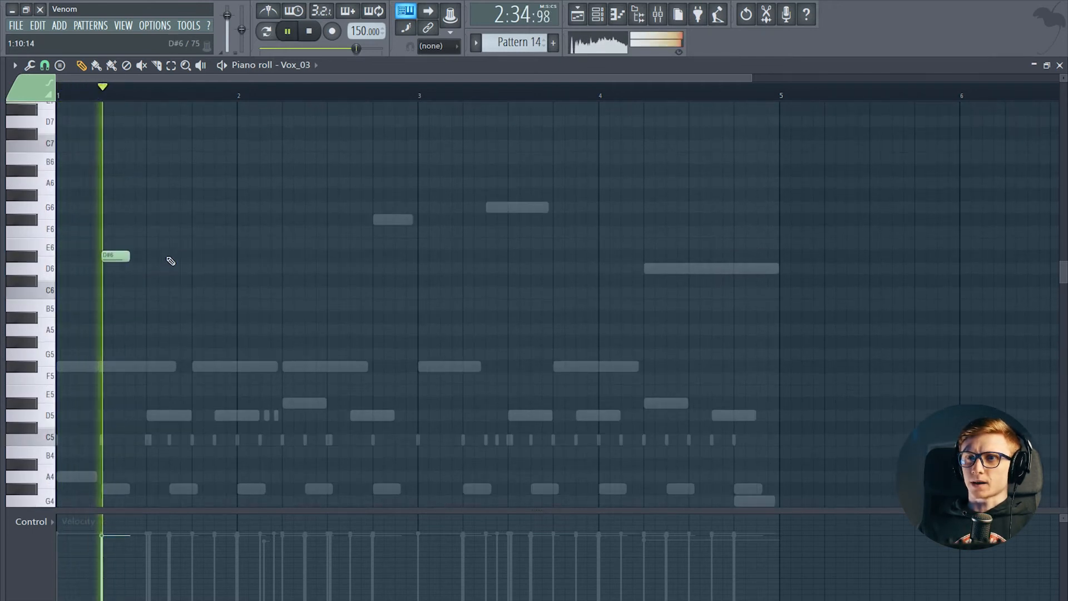
# - Add D#6 notes for Vox_03 at 1:11, 2:01, 2:07, 2:13 and 3:01
pyautogui.click(179, 256)
pyautogui.click(248, 256)
pyautogui.click(337, 256)
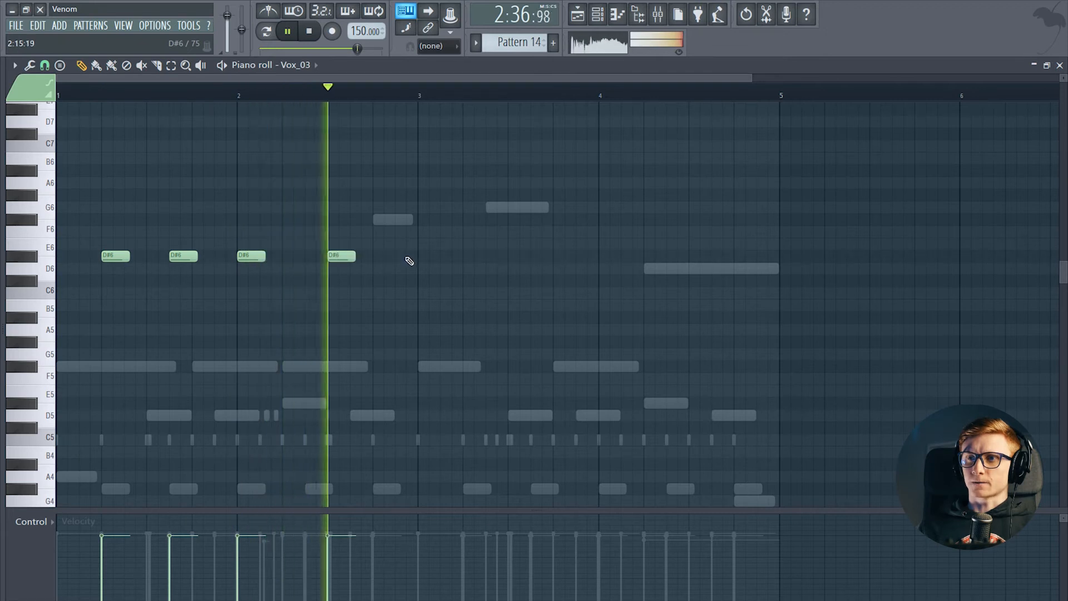
pyautogui.click(322, 256)
pyautogui.press('space')
pyautogui.click(390, 256)
pyautogui.click(426, 257)
pyautogui.press('space')
# - Continue the Vox_03 rhythm with D#6 notes at 3:11, 4:01, 4:07 and 4:13
pyautogui.click(544, 256)
pyautogui.click(612, 256)
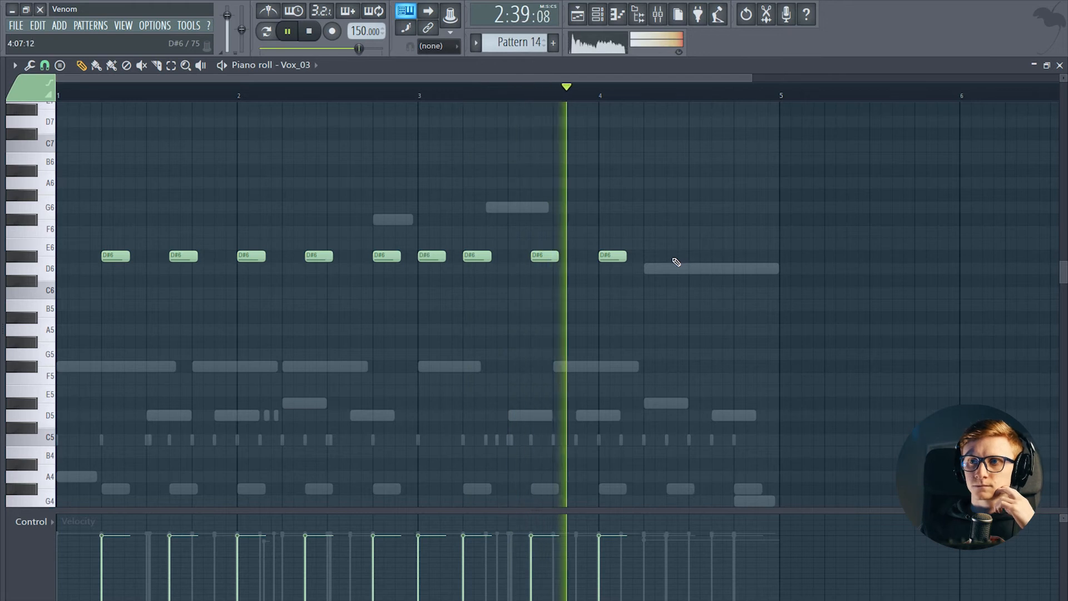
pyautogui.click(679, 257)
pyautogui.click(738, 256)
pyautogui.press('space')
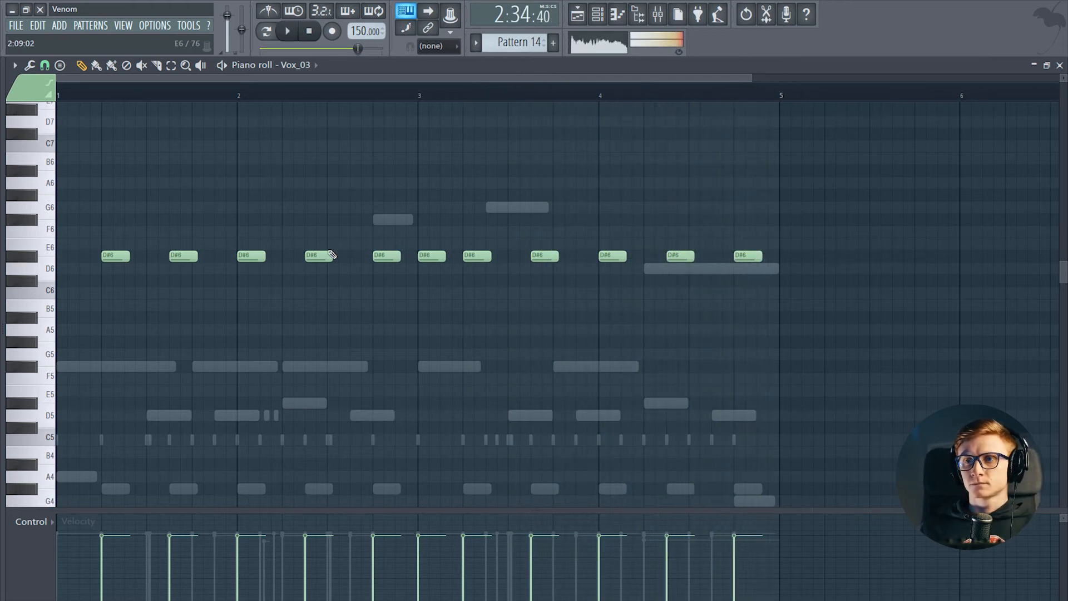
# - Add two lower Vox_03 variation notes, C#6 at 2:11 and G#5 at 4:11, and listen to the result
pyautogui.press('space')
pyautogui.click(350, 281)
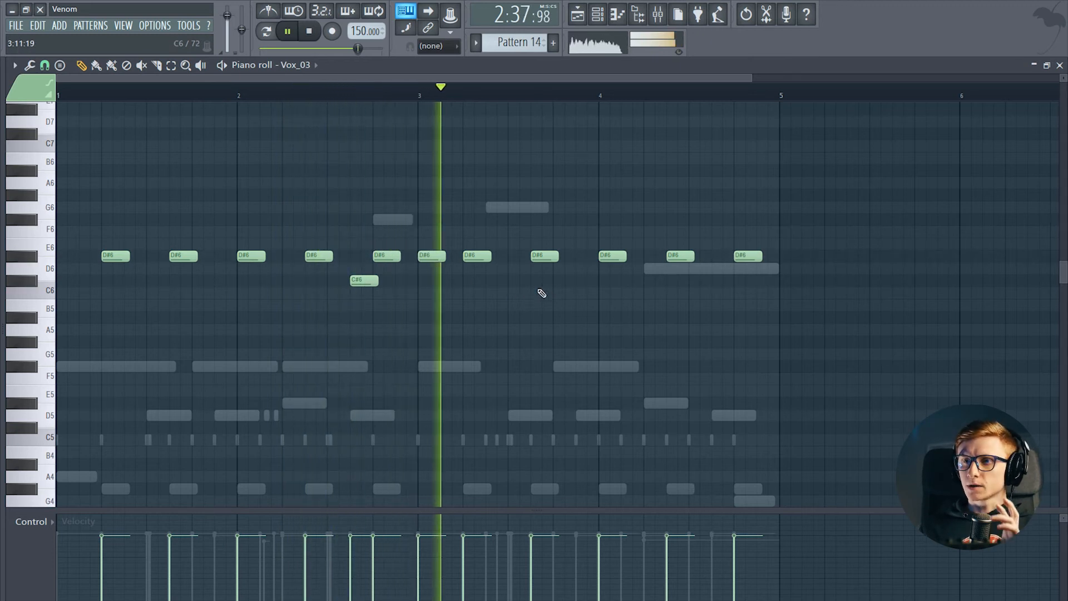
pyautogui.click(713, 343)
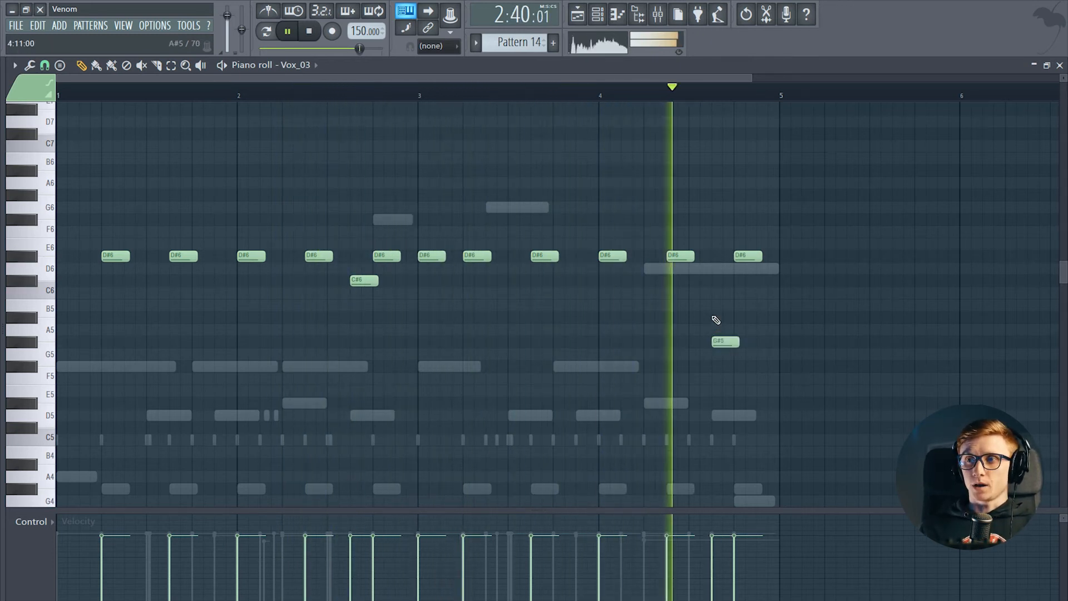
pyautogui.press('F6')
pyautogui.press('F6')
pyautogui.press('space')
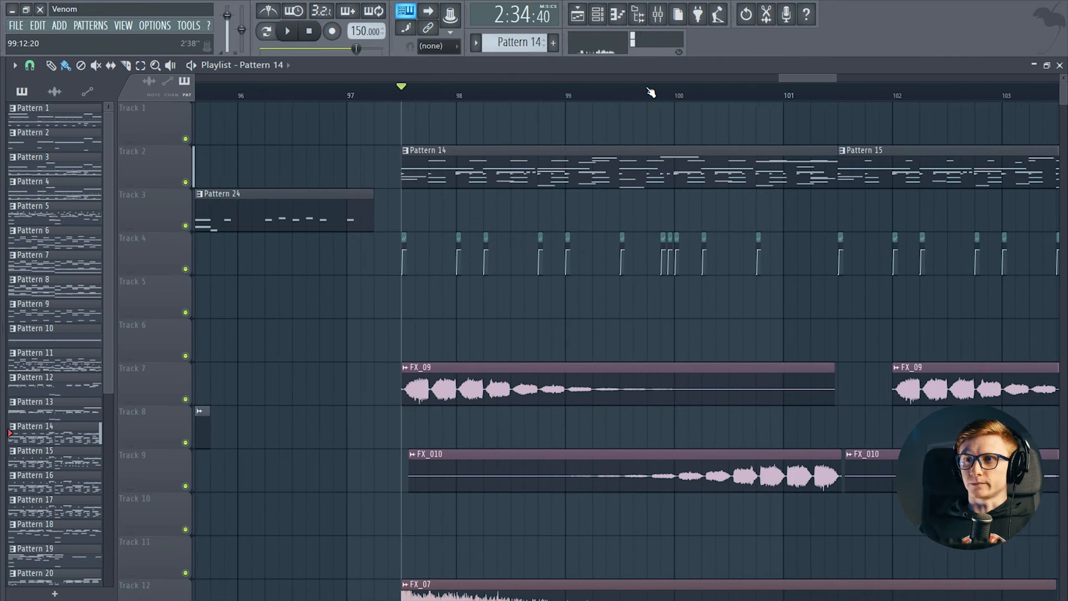
# - Play Pattern 14, switch to Pattern 15 and examine which percussion and vocal channels each pattern layers in the channel rack
pyautogui.press('space')
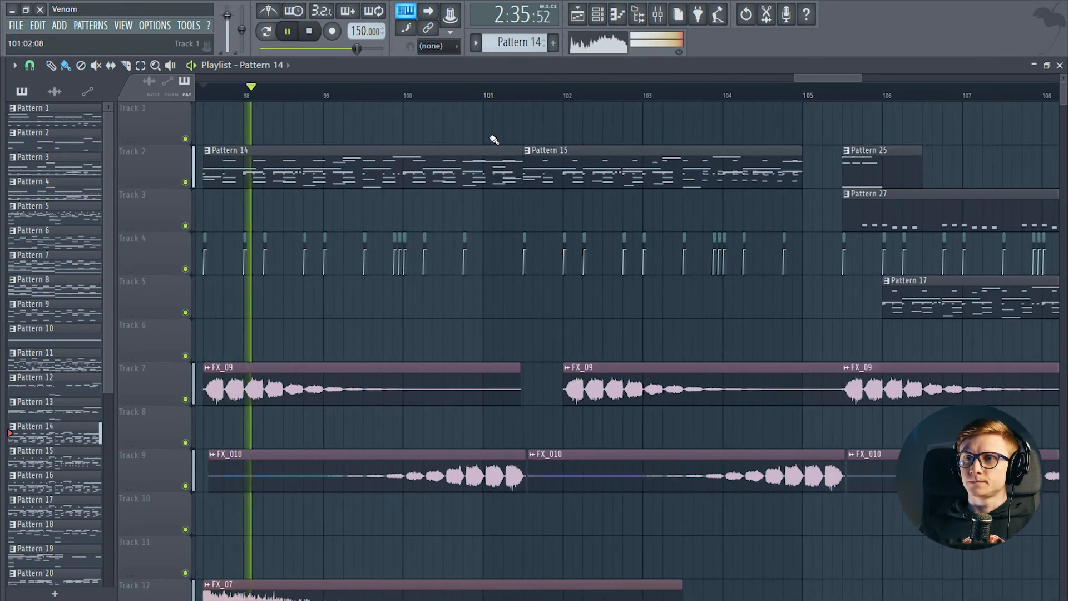
pyautogui.press('F6')
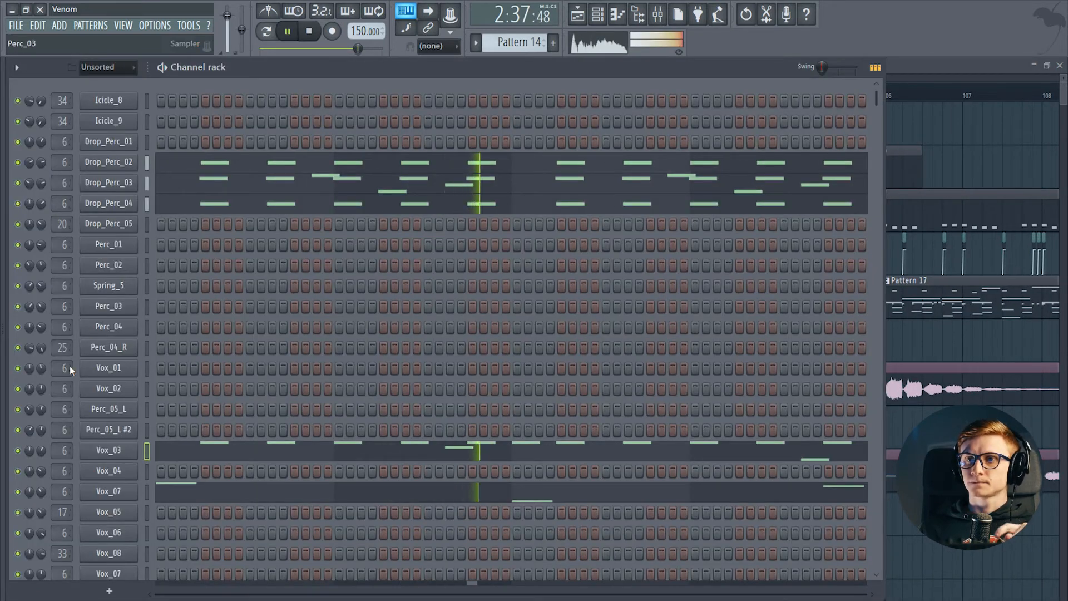
pyautogui.press('F6')
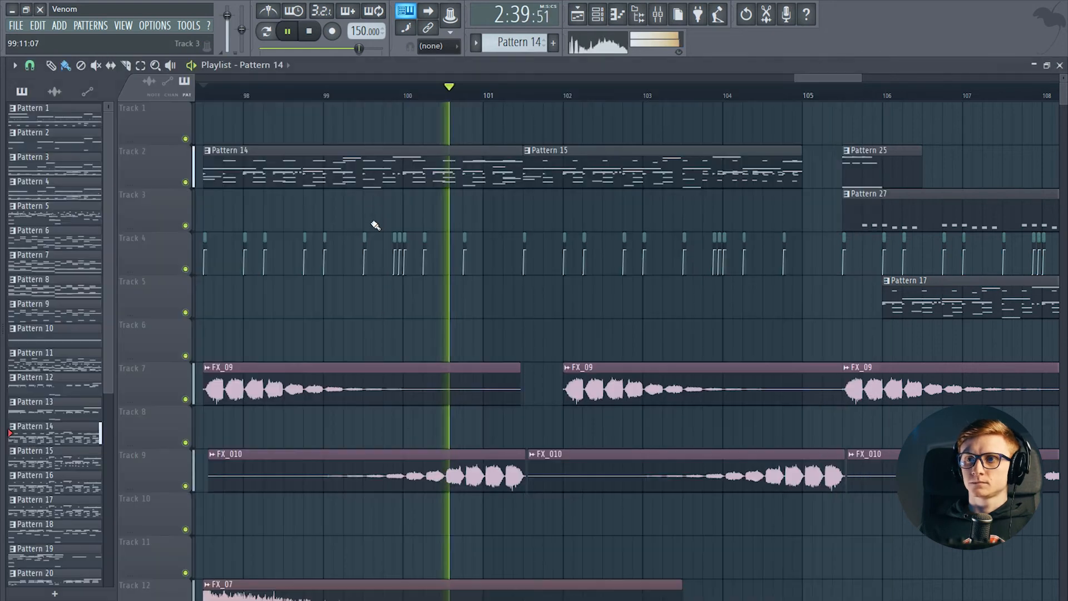
pyautogui.click(582, 159)
pyautogui.press('F6')
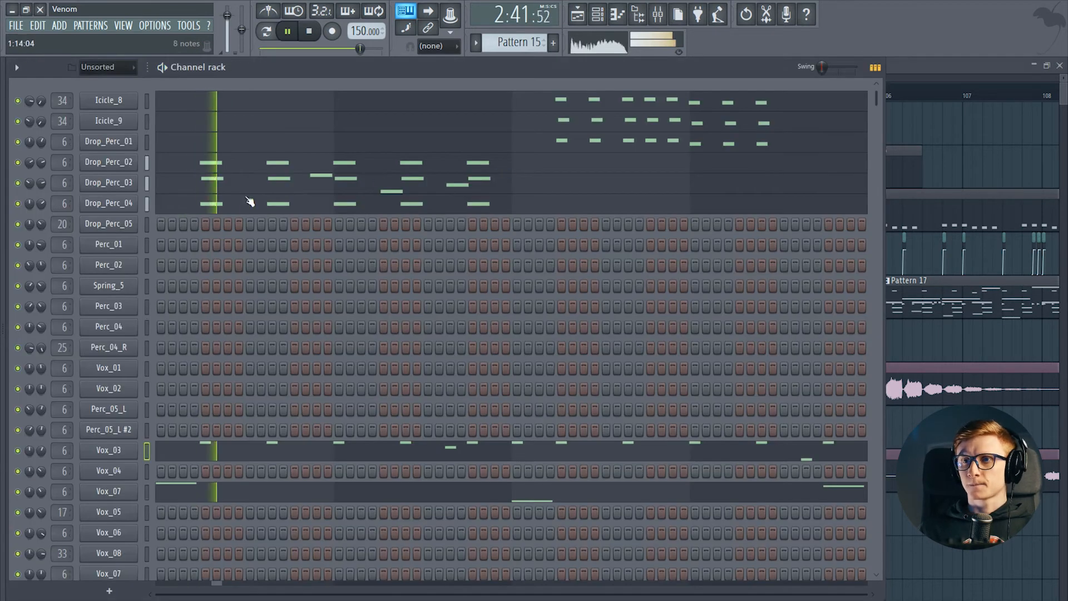
pyautogui.press('F6')
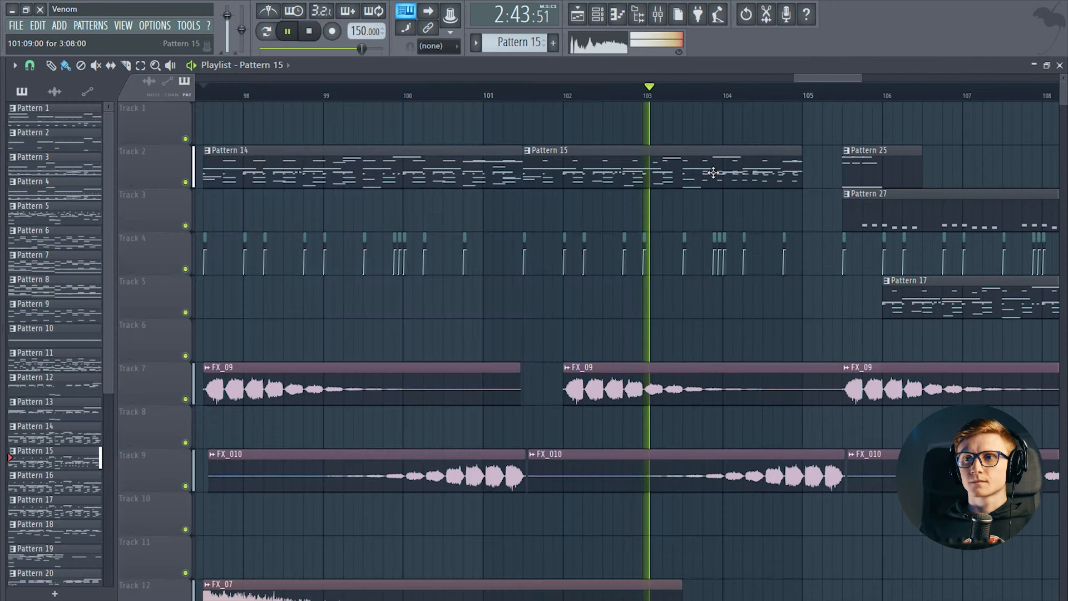
pyautogui.press('F6')
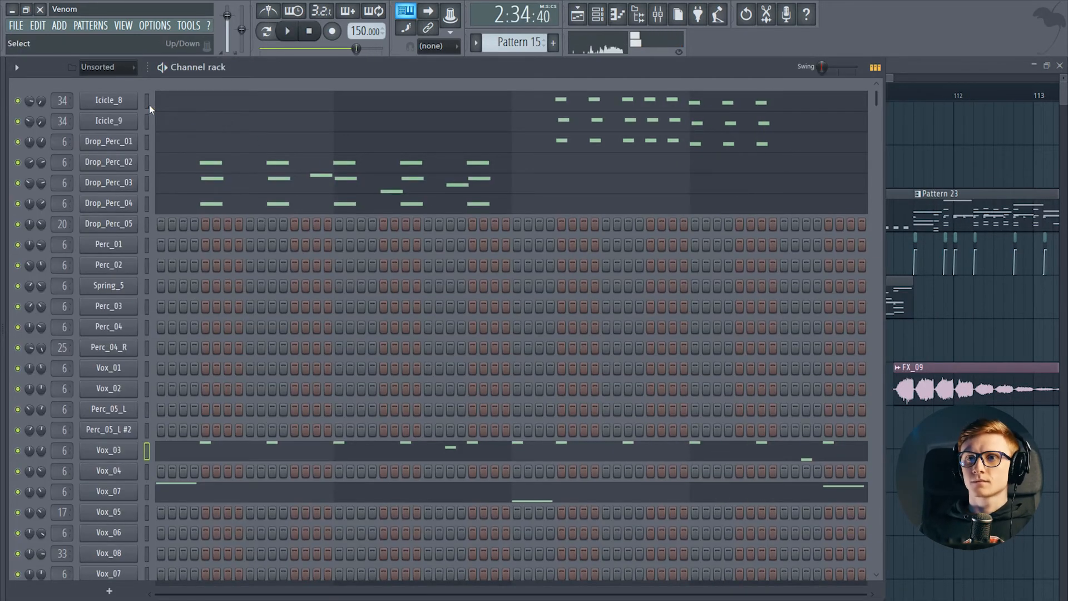
# - Open Icicle_8's sampler settings from Pattern 15 to examine its time stretching and precomputed effects
pyautogui.click(132, 102)
pyautogui.press('Escape')
pyautogui.click(146, 119)
pyautogui.click(124, 105)
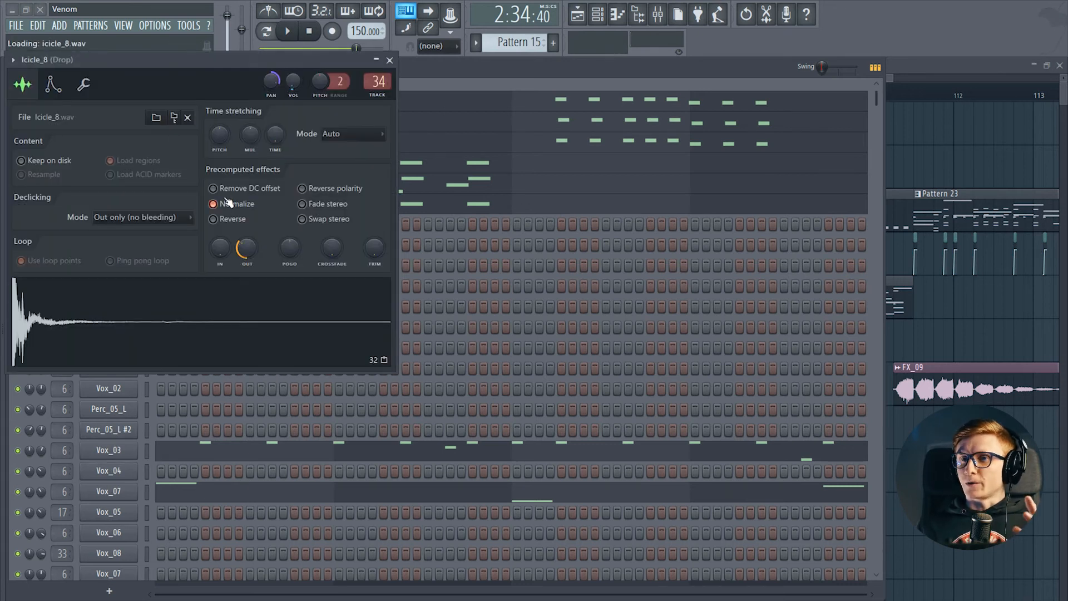
# - Close the Icicle_8 sampler and examine Drop_Perc_01's notes in Pattern 15's piano roll
pyautogui.press('Escape')
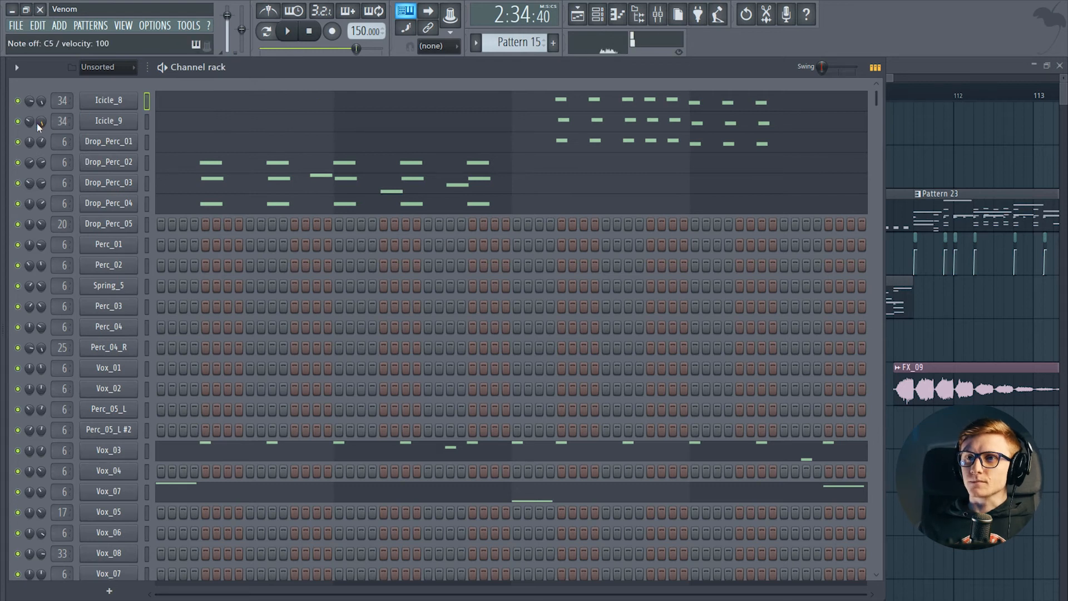
pyautogui.click(146, 141)
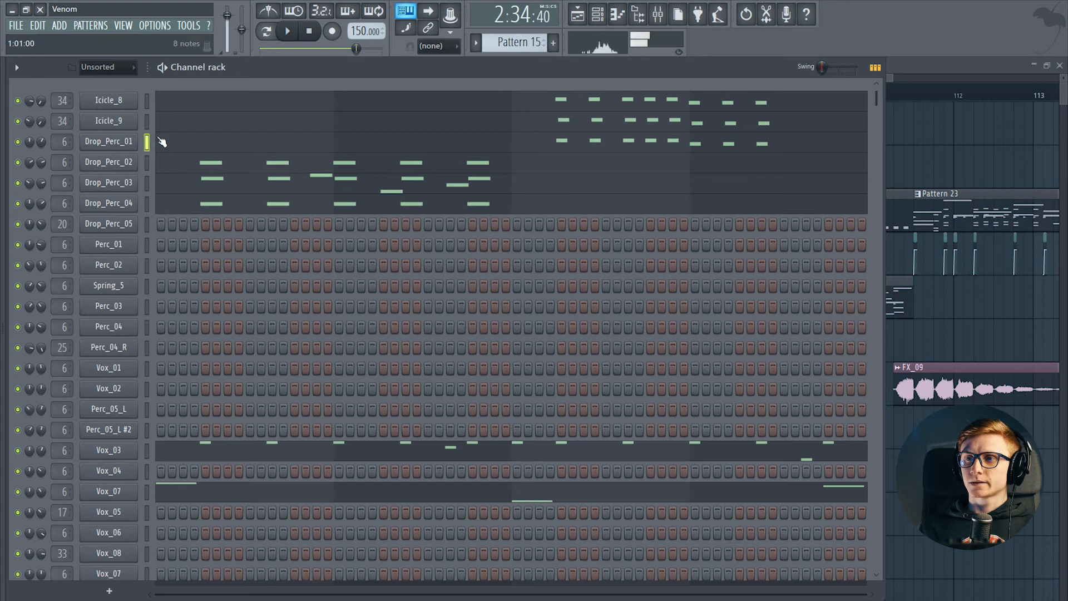
pyautogui.press('F7')
pyautogui.moveTo(382, 200); pyautogui.dragTo(194, 112)
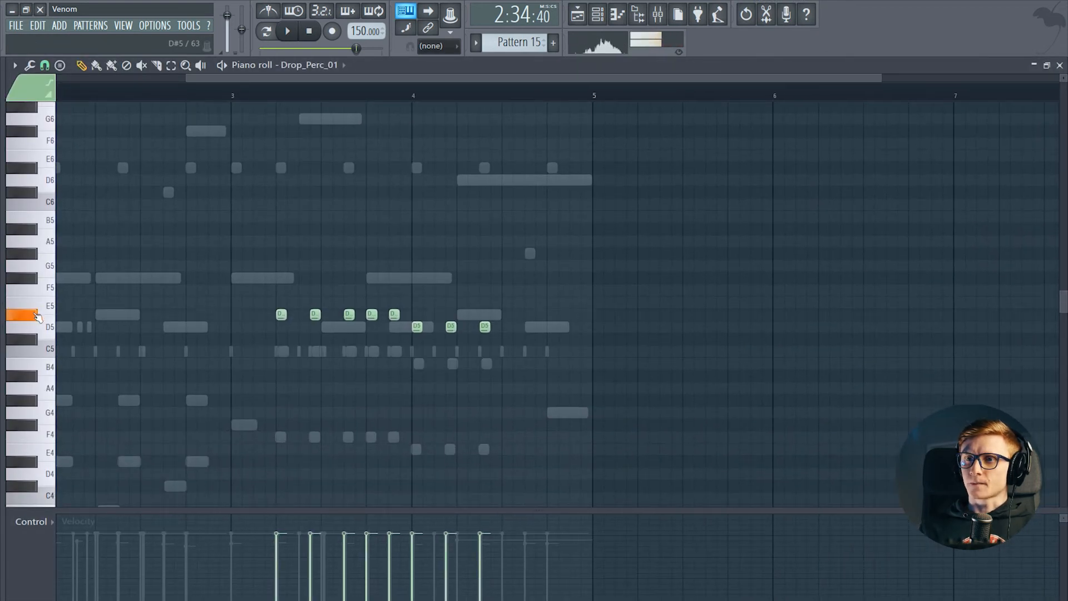
pyautogui.press('F7')
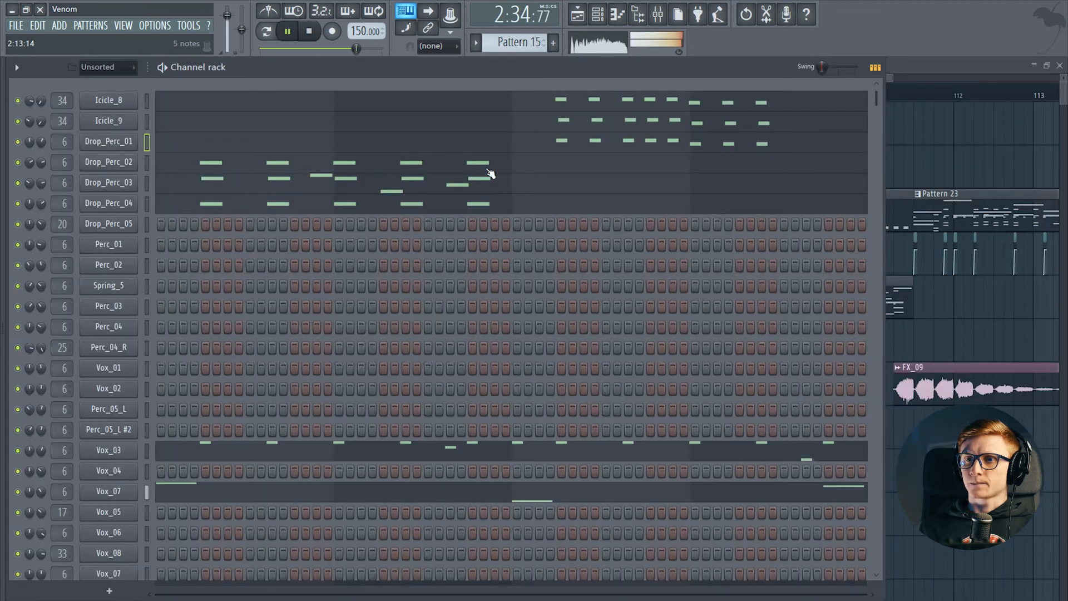
# - Play the arrangement through the end of Pattern 15 and examine Pattern 27's Drop_Perc_05 notes in the channel rack
pyautogui.press('F6')
pyautogui.moveTo(322, 100); pyautogui.dragTo(369, 98)
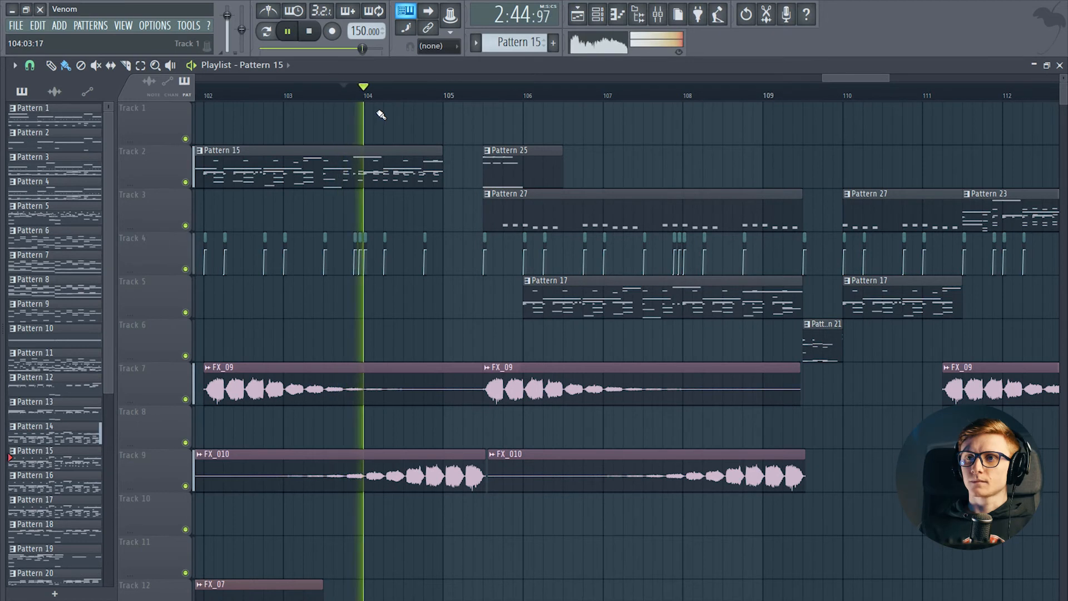
pyautogui.press('F6')
pyautogui.press('F6')
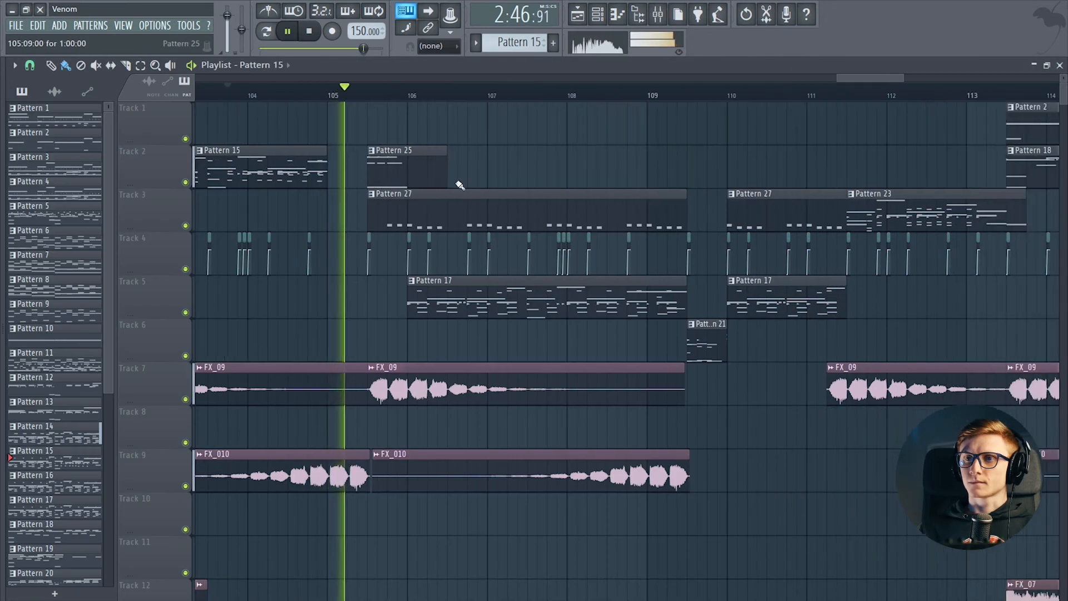
pyautogui.click(425, 208)
pyautogui.press('F6')
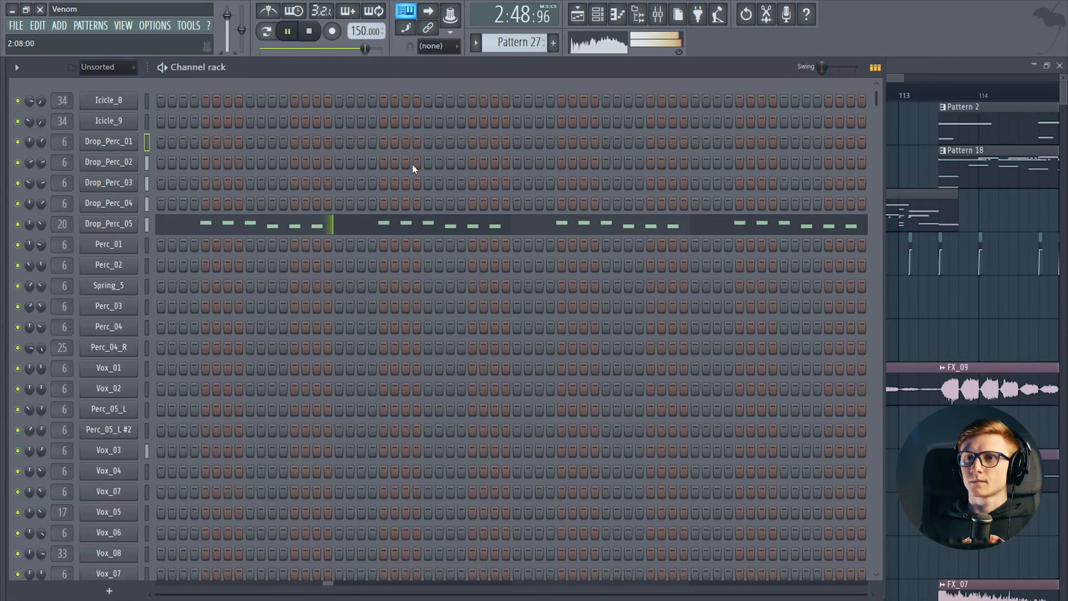
pyautogui.press('F6')
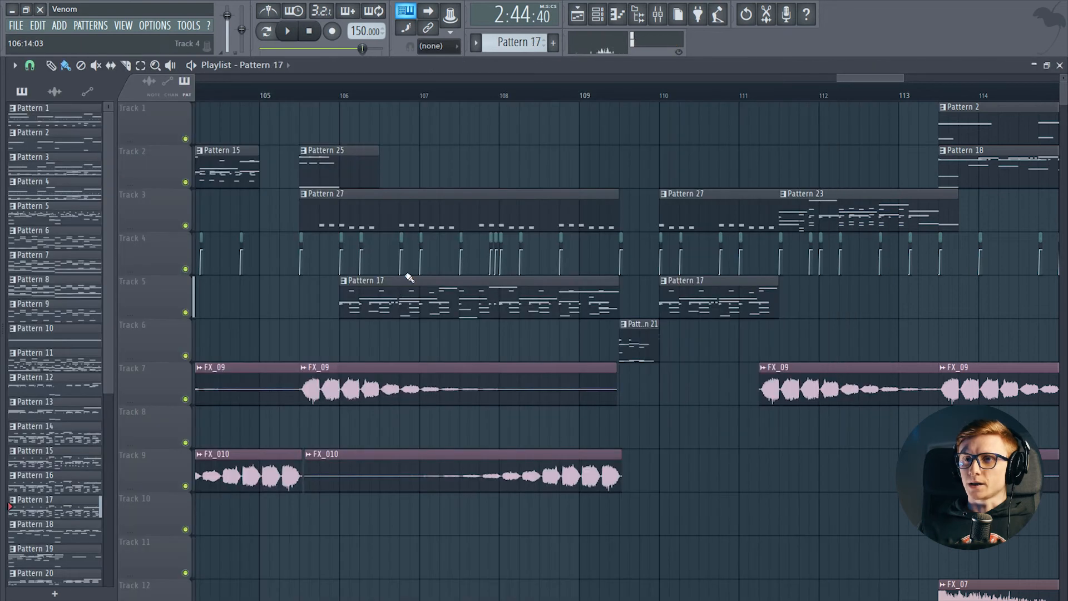
# - Play Pattern 17's section of the playlist and examine its Drop_Perc and Vox channels in the channel rack
pyautogui.press('F6')
pyautogui.press('space')
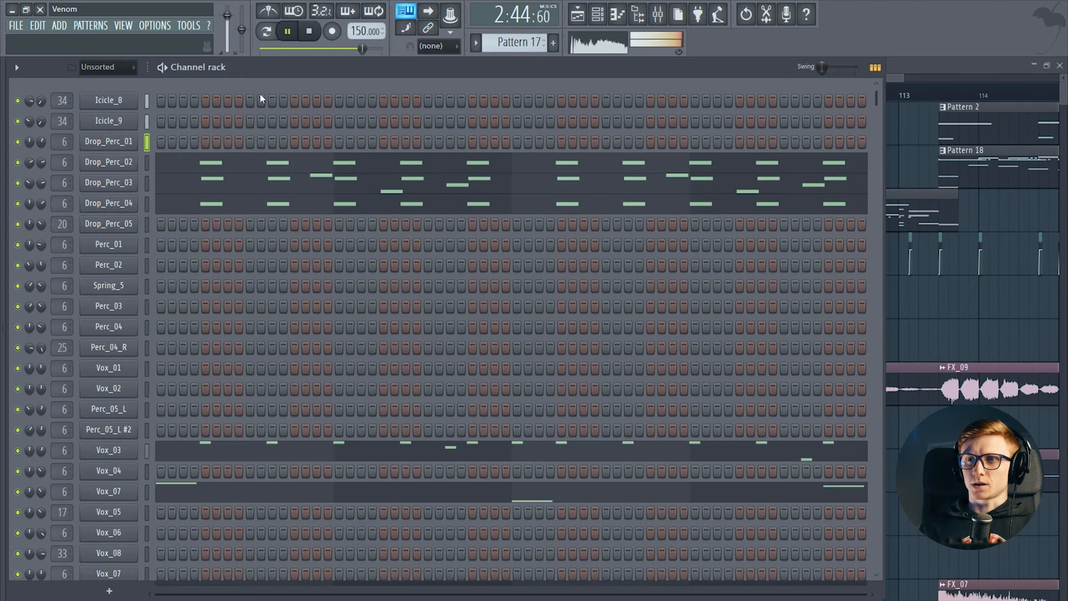
pyautogui.press('F6')
pyautogui.click(331, 96)
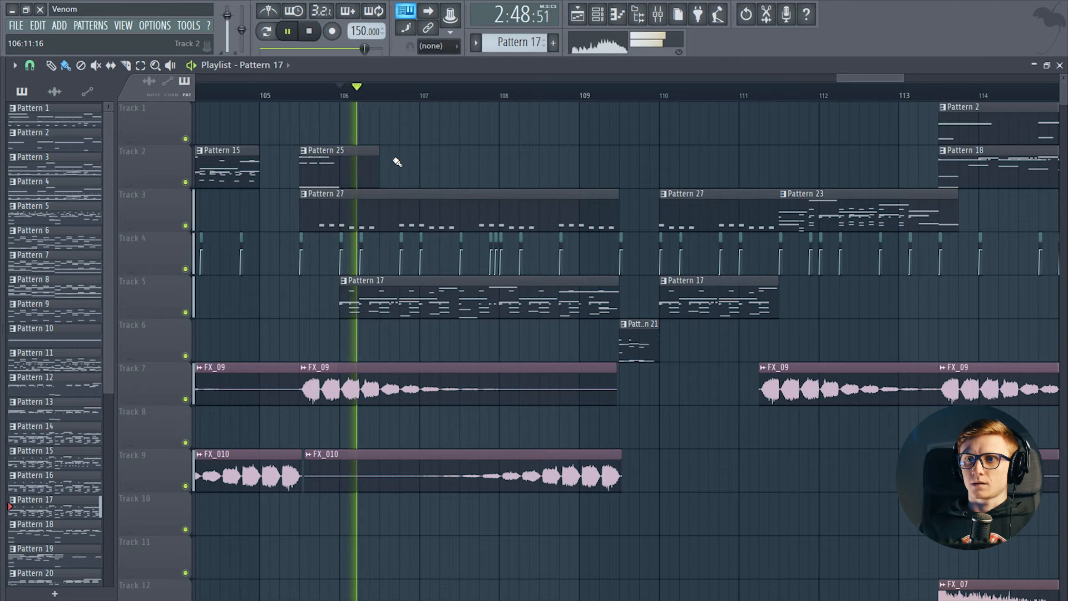
pyautogui.press('F6')
pyautogui.scroll(2, 266, 227)
pyautogui.press('space')
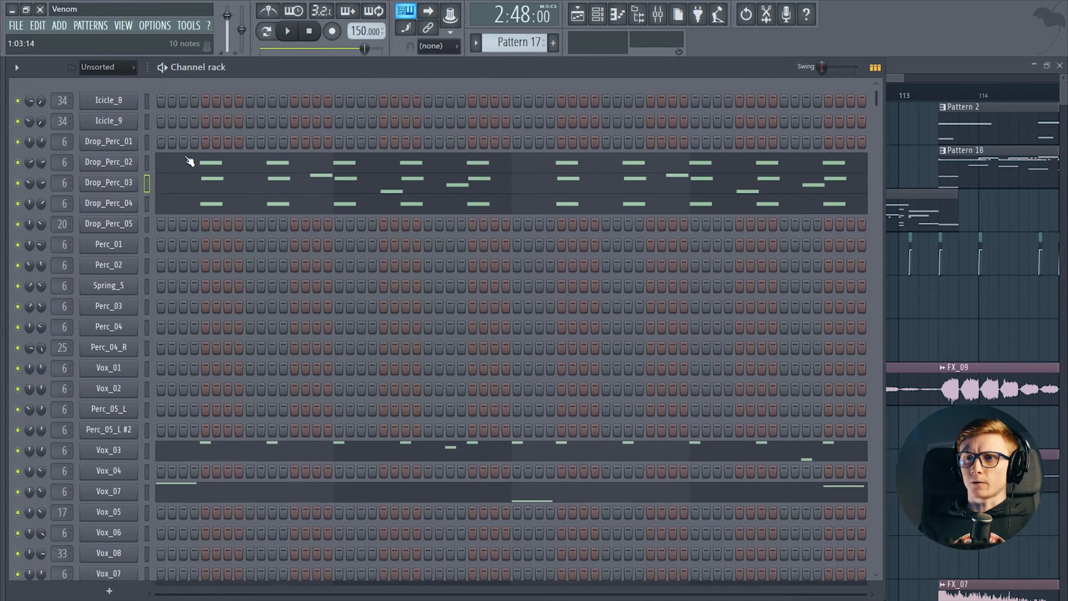
# - Select all Drop_Perc_02 notes in Pattern 17's piano roll and play the section to hear how they fit the arrangement
pyautogui.click(190, 161)
pyautogui.hotkey('ctrl', 'a')
pyautogui.moveTo(111, 289)
pyautogui.mouseDown()
pyautogui.moveTo(107, 356)
pyautogui.moveTo(110, 289)
pyautogui.mouseUp()
pyautogui.press('space')
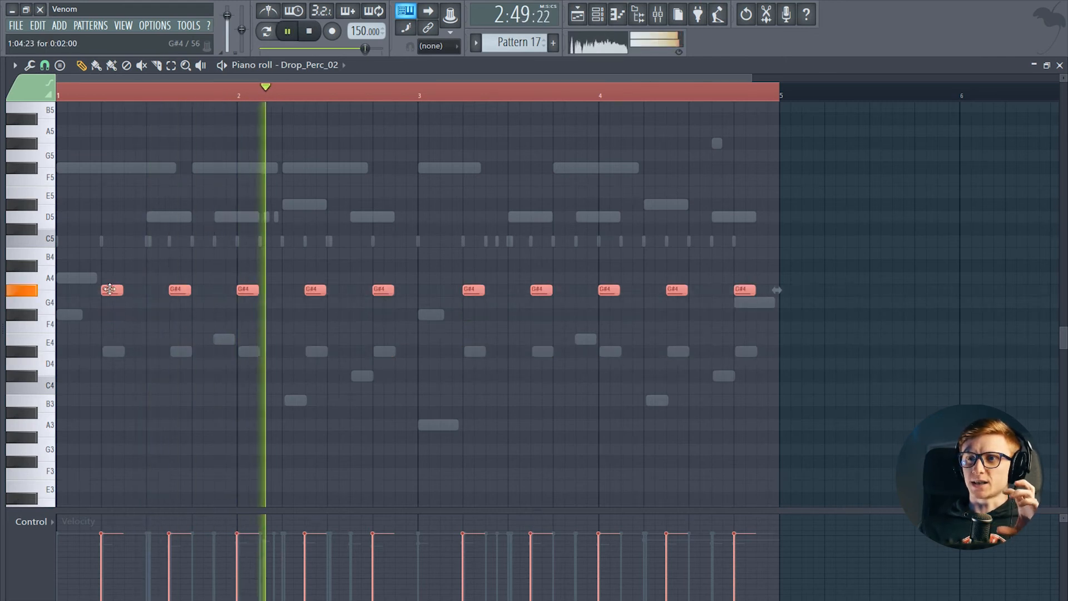
pyautogui.press('F6')
pyautogui.press('F6')
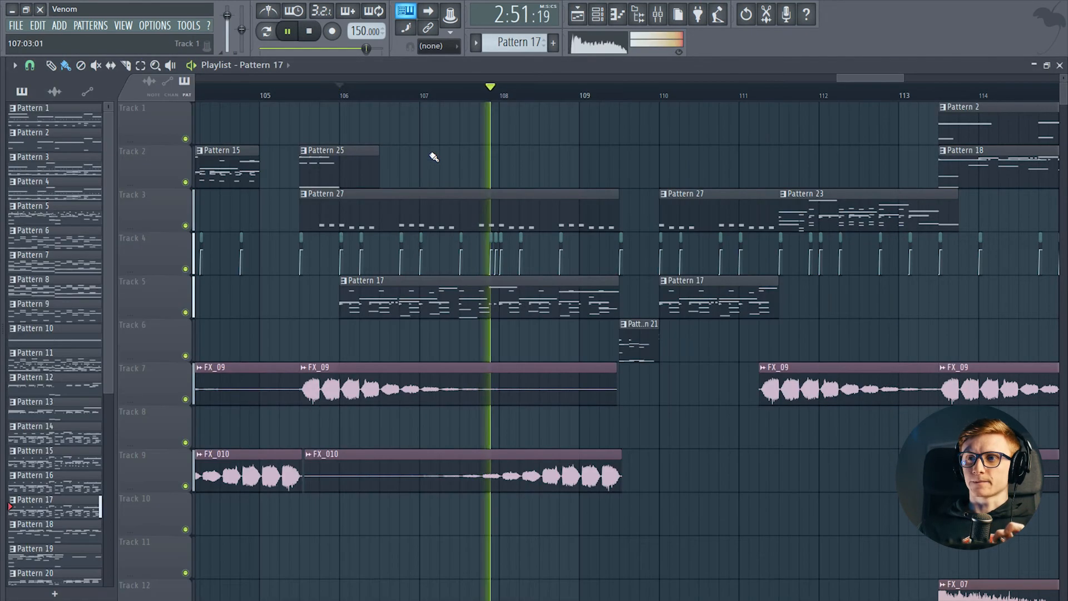
pyautogui.press('space')
# - Examine Drop_Perc_05 in Pattern 27, viewing its stick_05.wav sampler settings and its D5 and C#5 notes in the piano roll
pyautogui.click(412, 205)
pyautogui.press('F6')
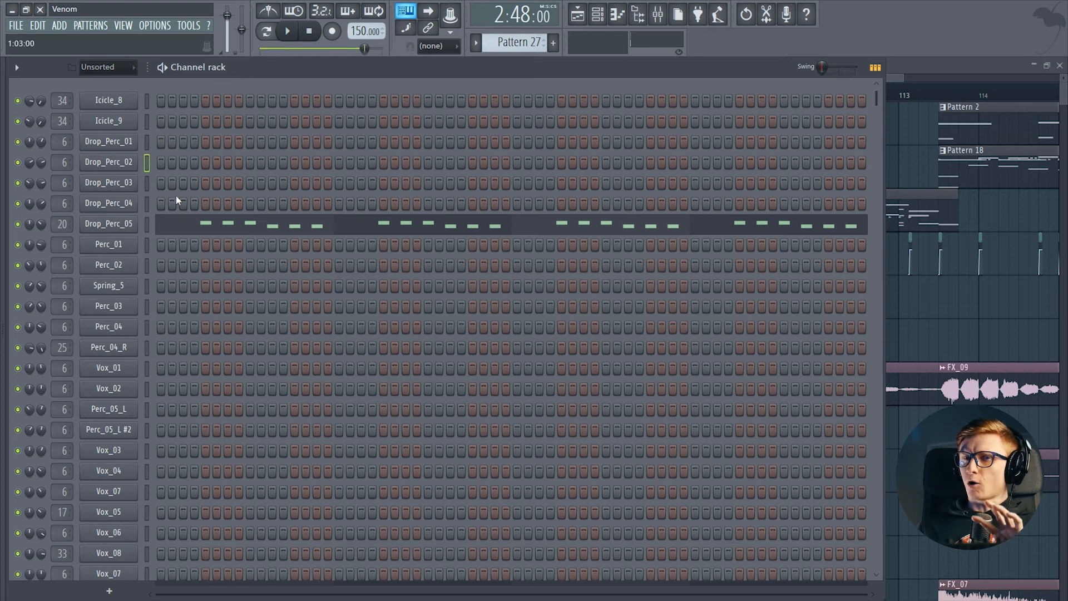
pyautogui.click(100, 229)
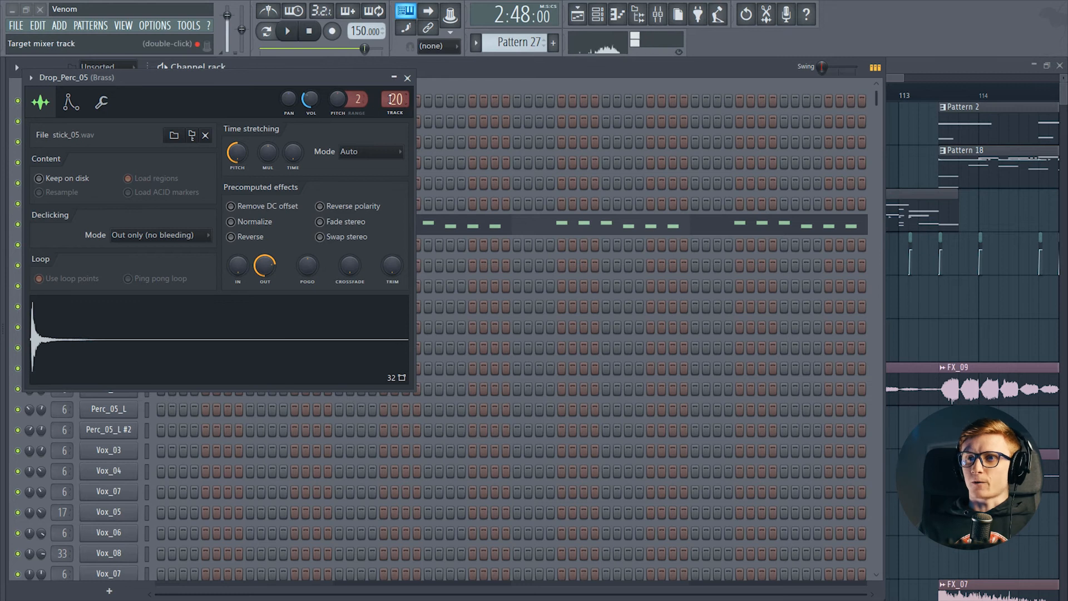
pyautogui.rightClick(322, 94)
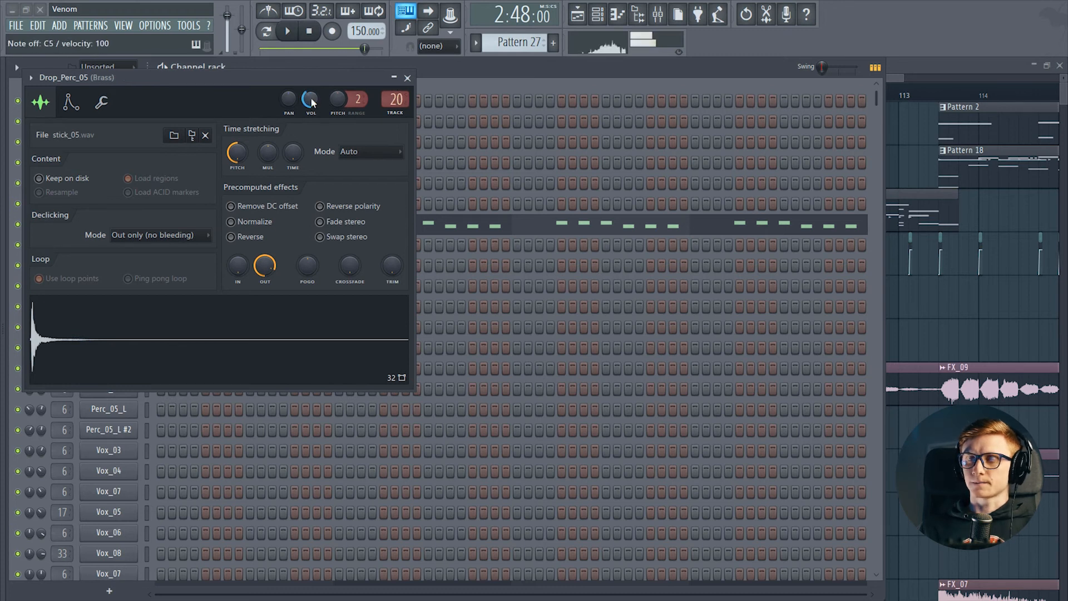
pyautogui.press('Escape')
pyautogui.click(177, 225)
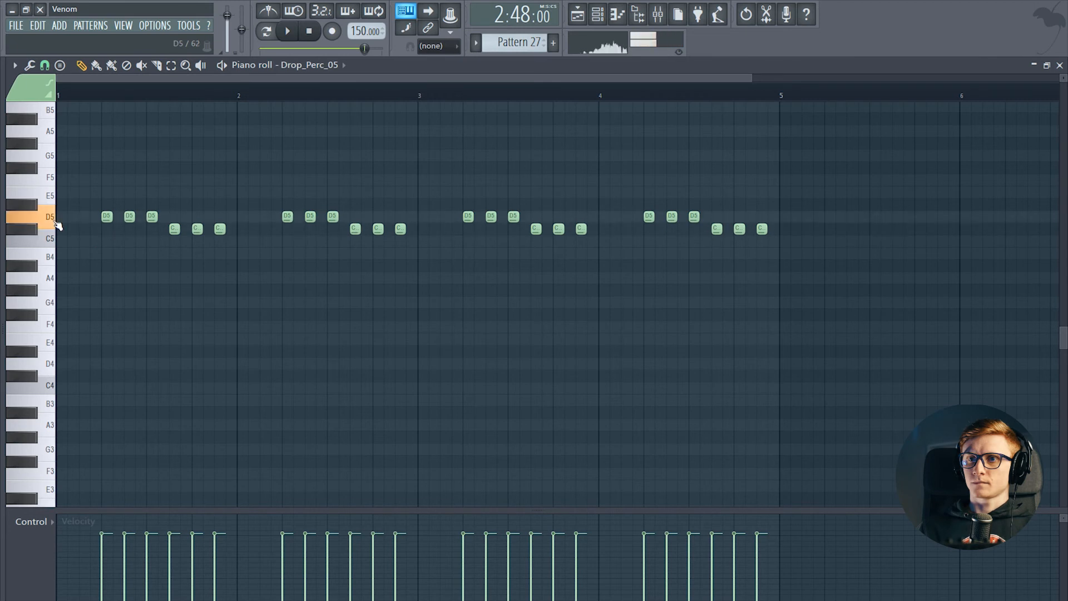
# - Play the section from bar 106 with Track 3 muted to hear it without Pattern 27
pyautogui.press('space')
pyautogui.press('Escape')
pyautogui.press('space')
pyautogui.press('Escape')
pyautogui.press('space')
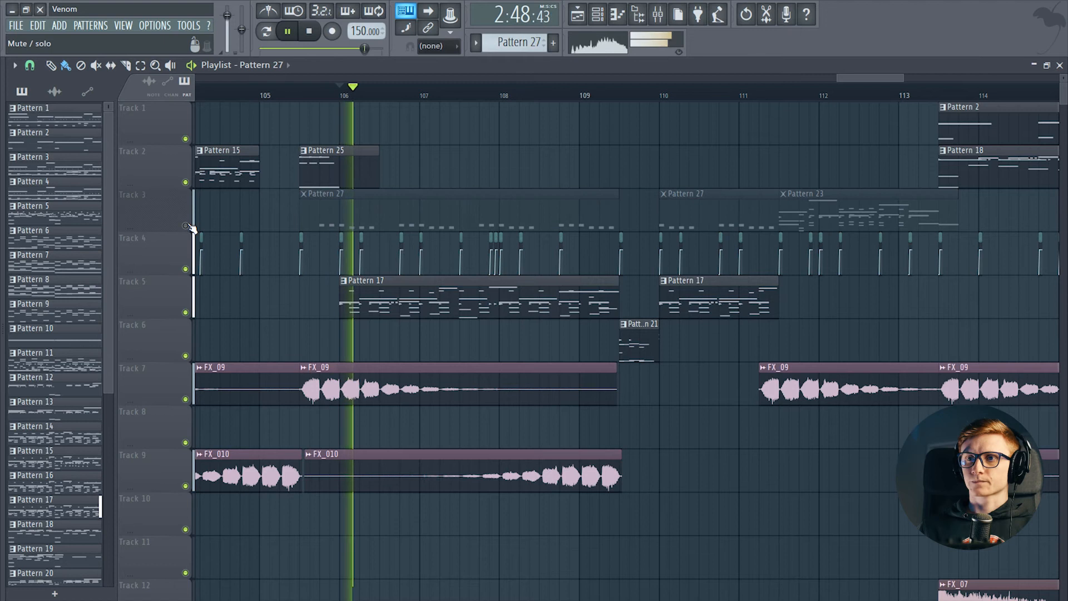
pyautogui.moveTo(460, 168); pyautogui.dragTo(515, 168)
pyautogui.press('space')
# - Play the arrangement from bar 105 with Track 3 active, following it towards Pattern 23
pyautogui.click(317, 94)
pyautogui.press('space')
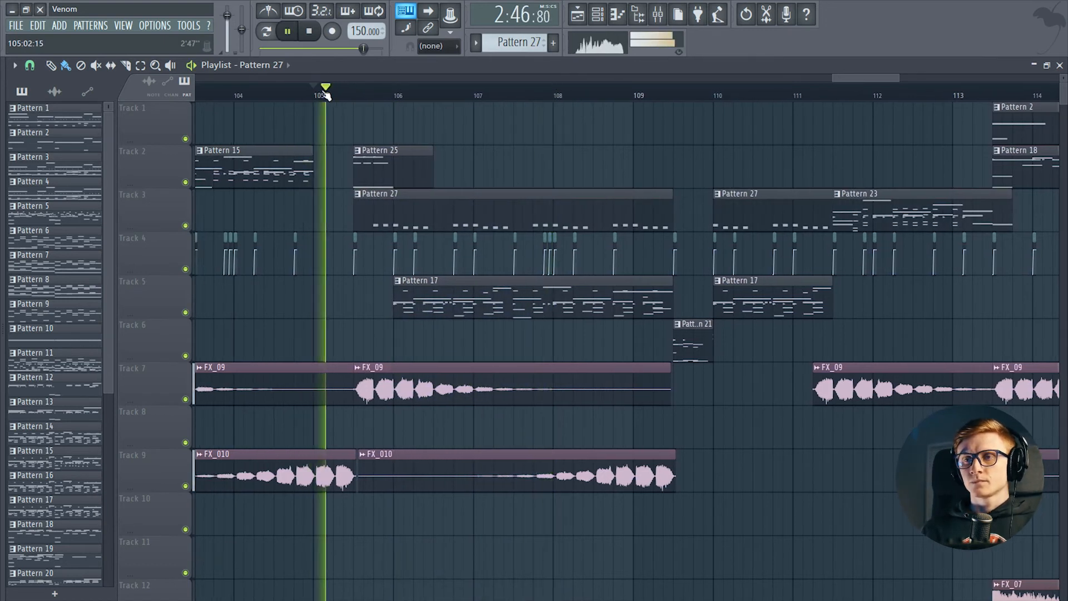
pyautogui.moveTo(530, 150); pyautogui.dragTo(415, 155)
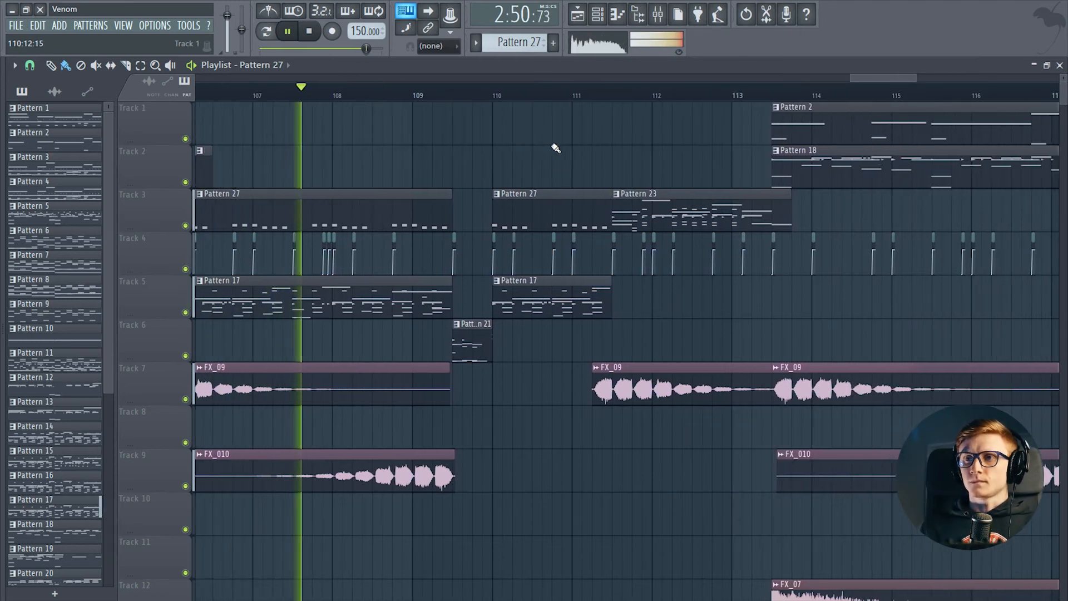
pyautogui.moveTo(601, 150); pyautogui.dragTo(479, 175)
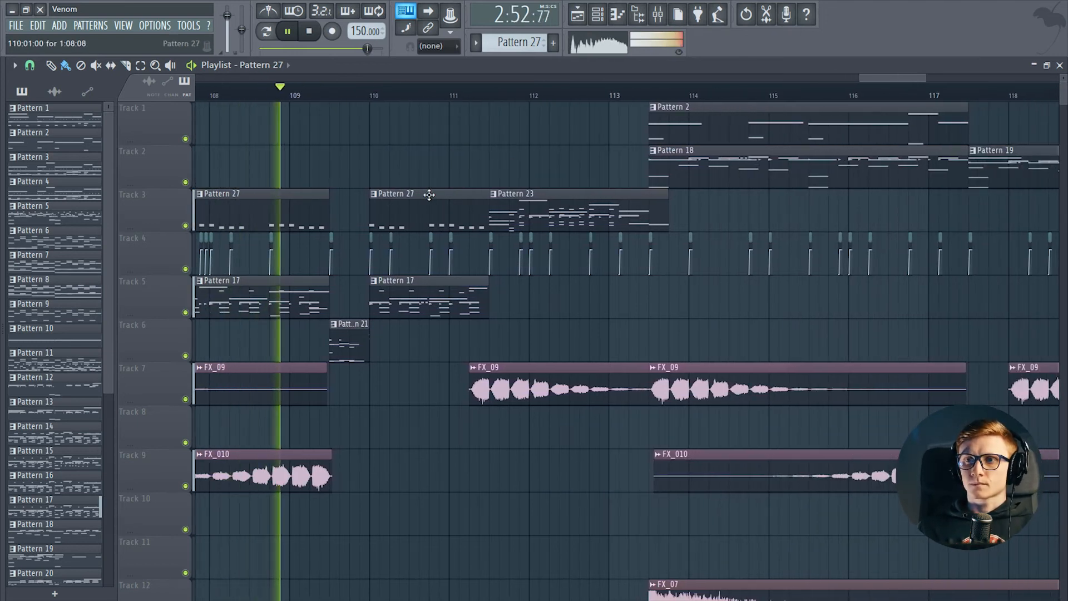
# - Examine Pattern 23's layered percussion channels in the channel rack and switch to Pattern 22
pyautogui.click(434, 202)
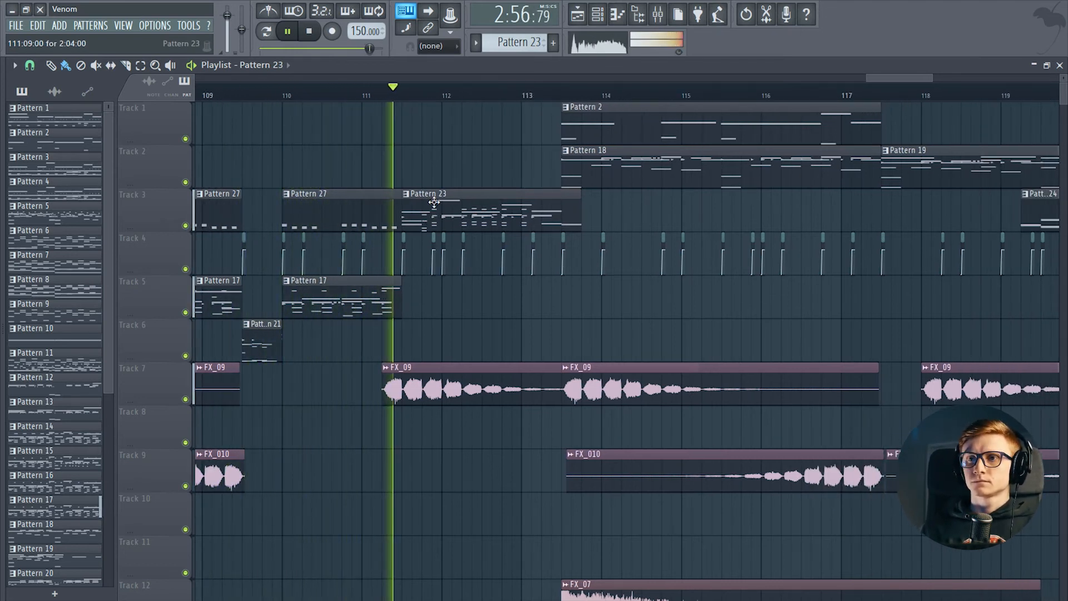
pyautogui.doubleClick(434, 202)
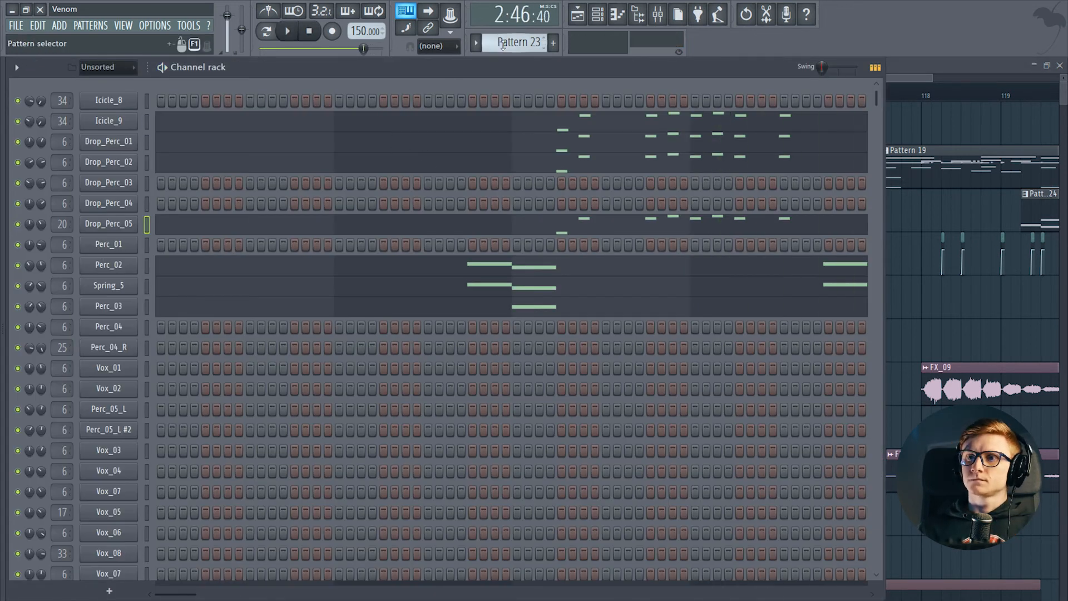
pyautogui.scroll(1, 508, 41)
# - Find Pattern 22 near bar 55 in the playlist, play it from there and check its channels
pyautogui.press('F6')
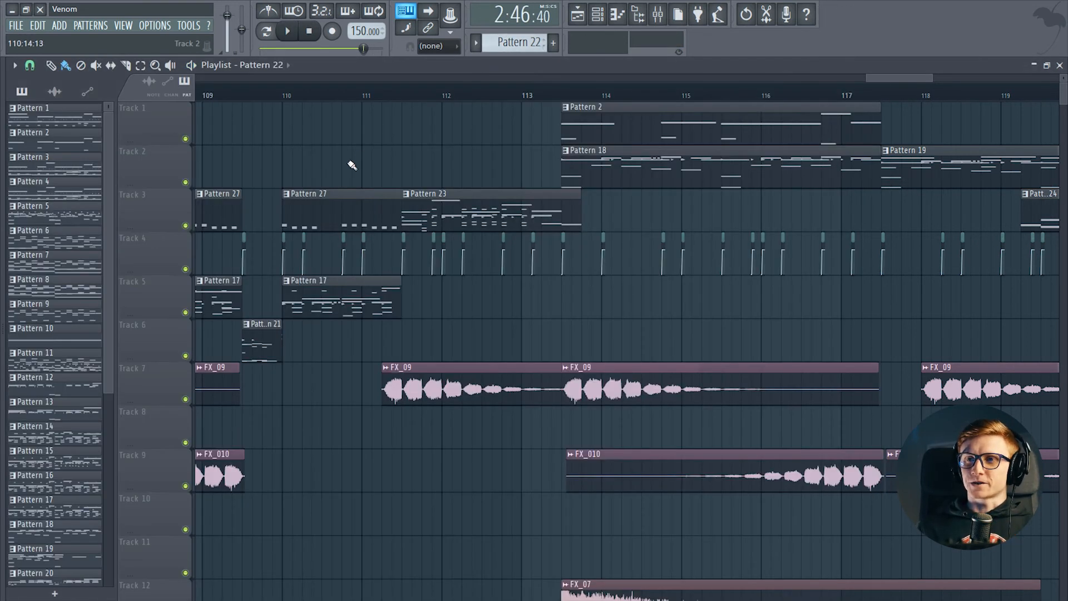
pyautogui.scroll(-8, 398, 96)
pyautogui.moveTo(498, 238); pyautogui.dragTo(694, 126)
pyautogui.click(765, 96)
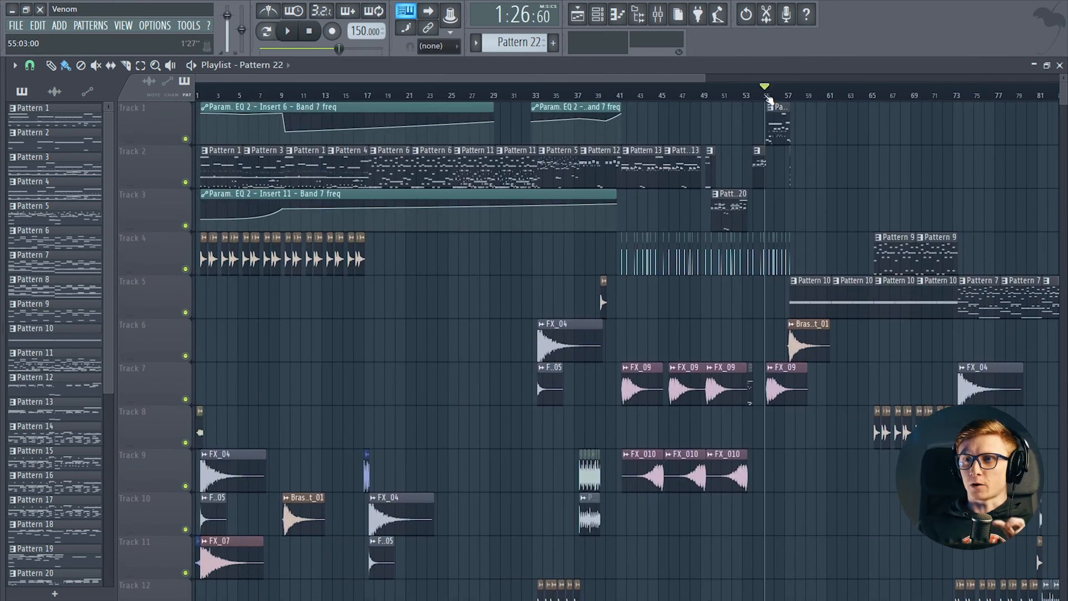
pyautogui.scroll(6, 765, 96)
pyautogui.press('space')
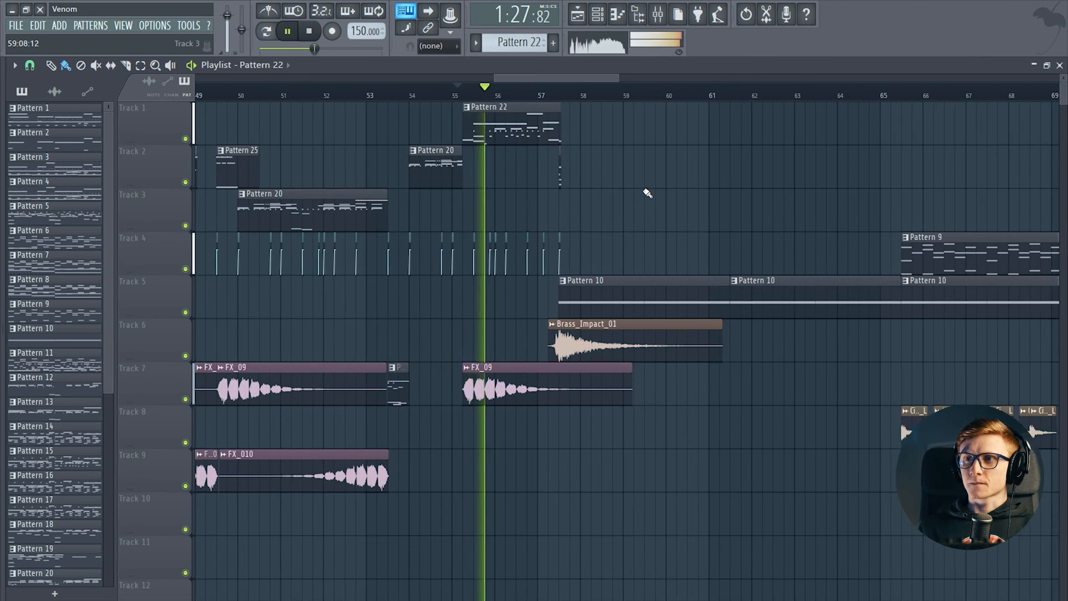
pyautogui.press('F6')
pyautogui.press('F6')
pyautogui.press('space')
# - Return to Pattern 23 in the playlist and play it from its start while watching its channels in the rack
pyautogui.moveTo(546, 238); pyautogui.dragTo(261, 250)
pyautogui.moveTo(890, 169); pyautogui.dragTo(562, 245)
pyautogui.moveTo(893, 223); pyautogui.dragTo(258, 286)
pyautogui.moveTo(897, 201); pyautogui.dragTo(673, 195)
pyautogui.click(672, 212)
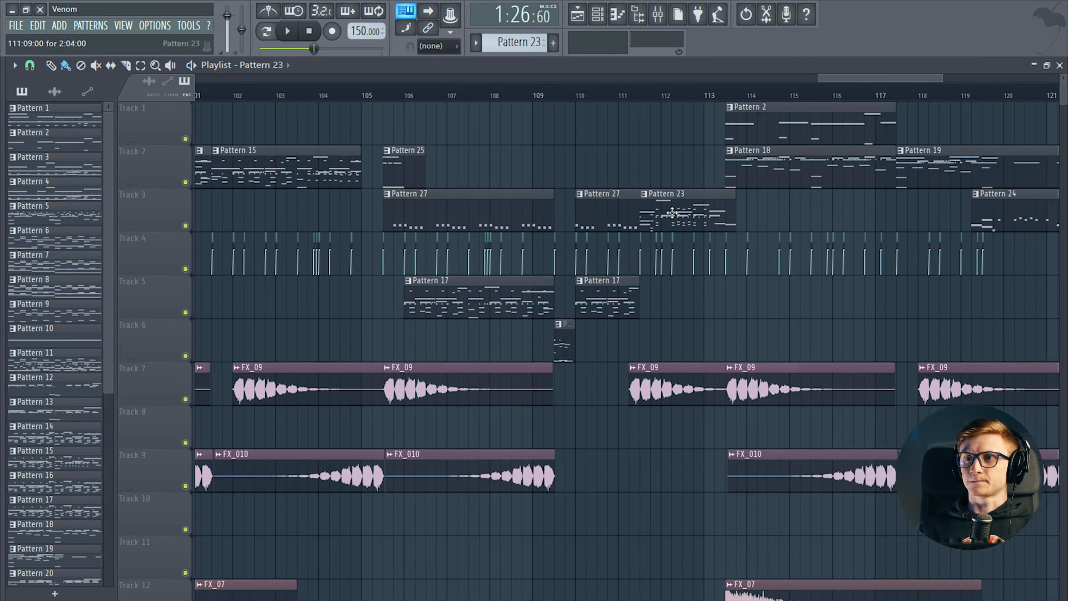
pyautogui.click(643, 100)
pyautogui.press('F6')
pyautogui.press('space')
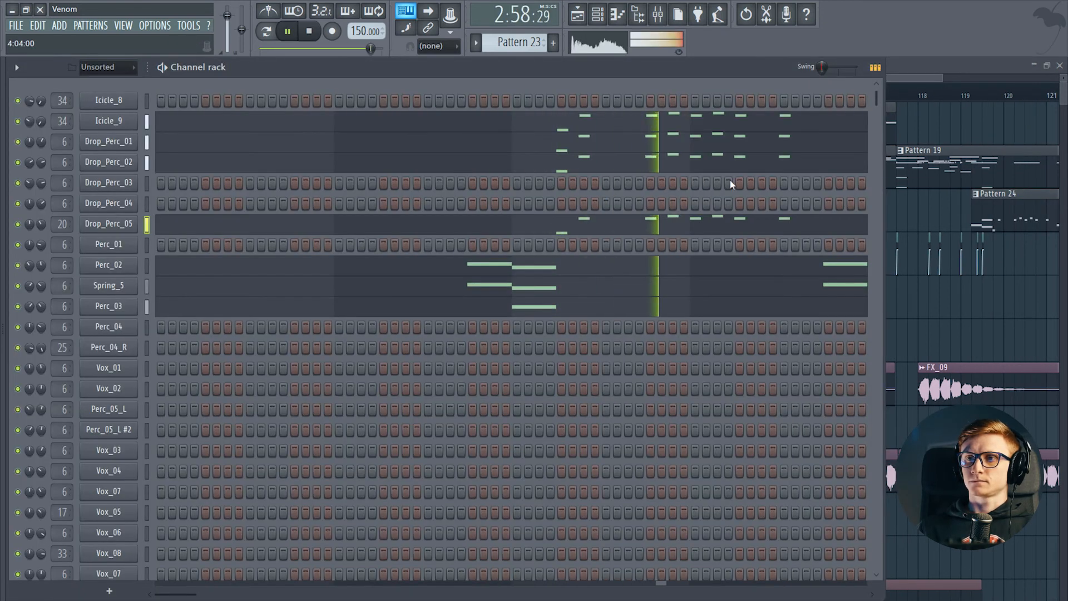
pyautogui.press('F6')
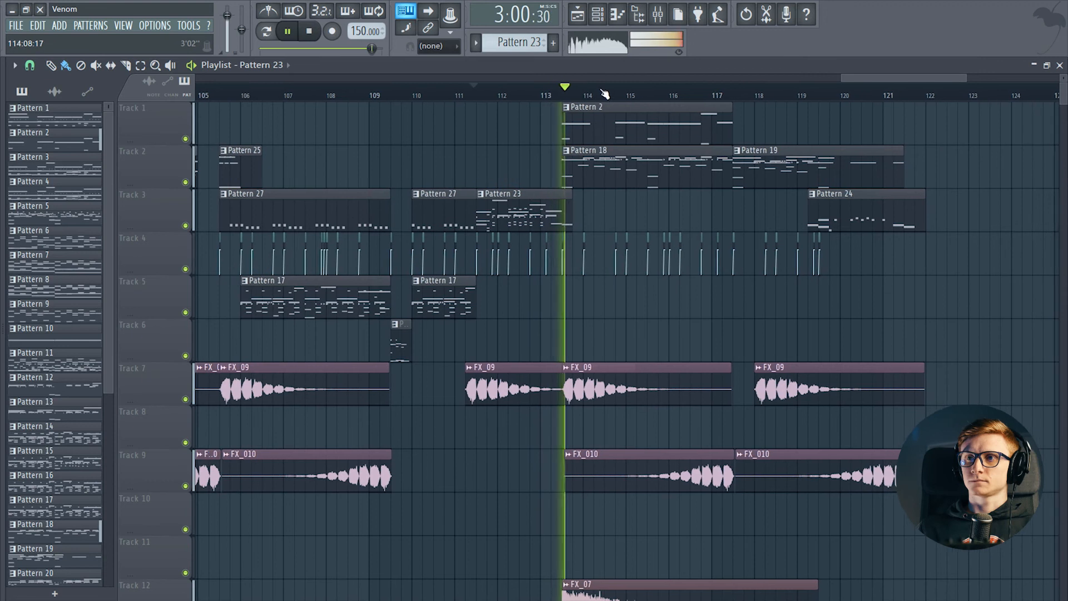
# - Play the whole drop from the start of Pattern 14 through Pattern 23
pyautogui.moveTo(603, 162); pyautogui.dragTo(569, 97)
pyautogui.press('space')
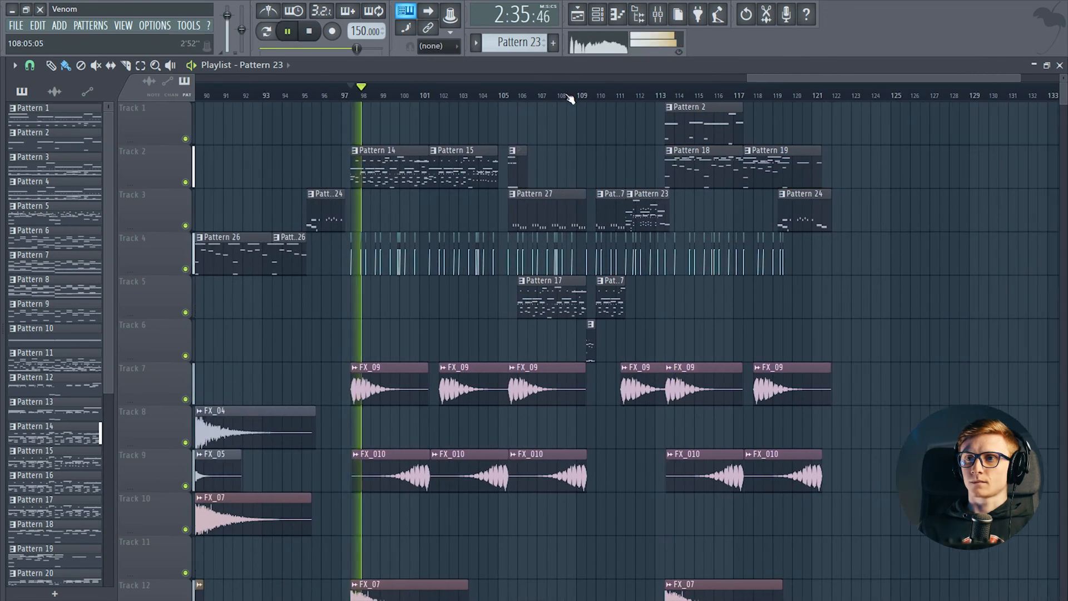
pyautogui.scroll(3, 572, 99)
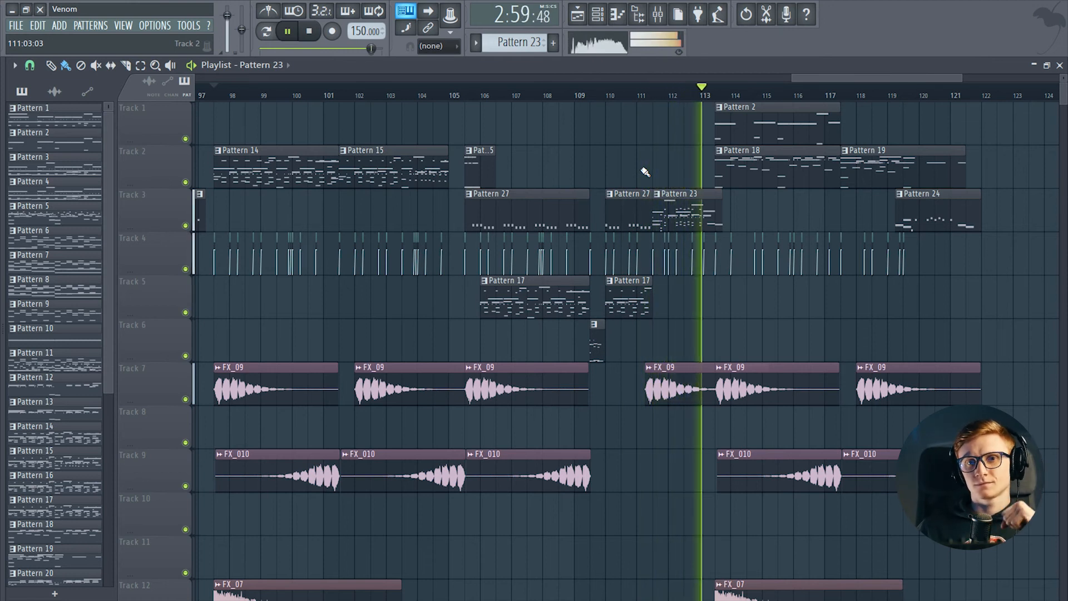
pyautogui.press('space')
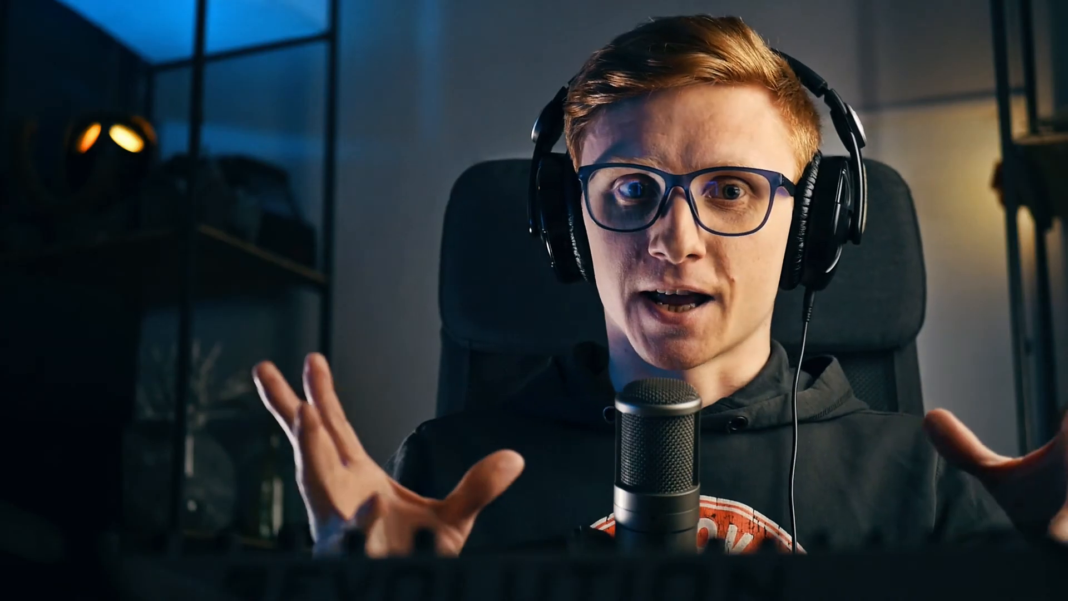